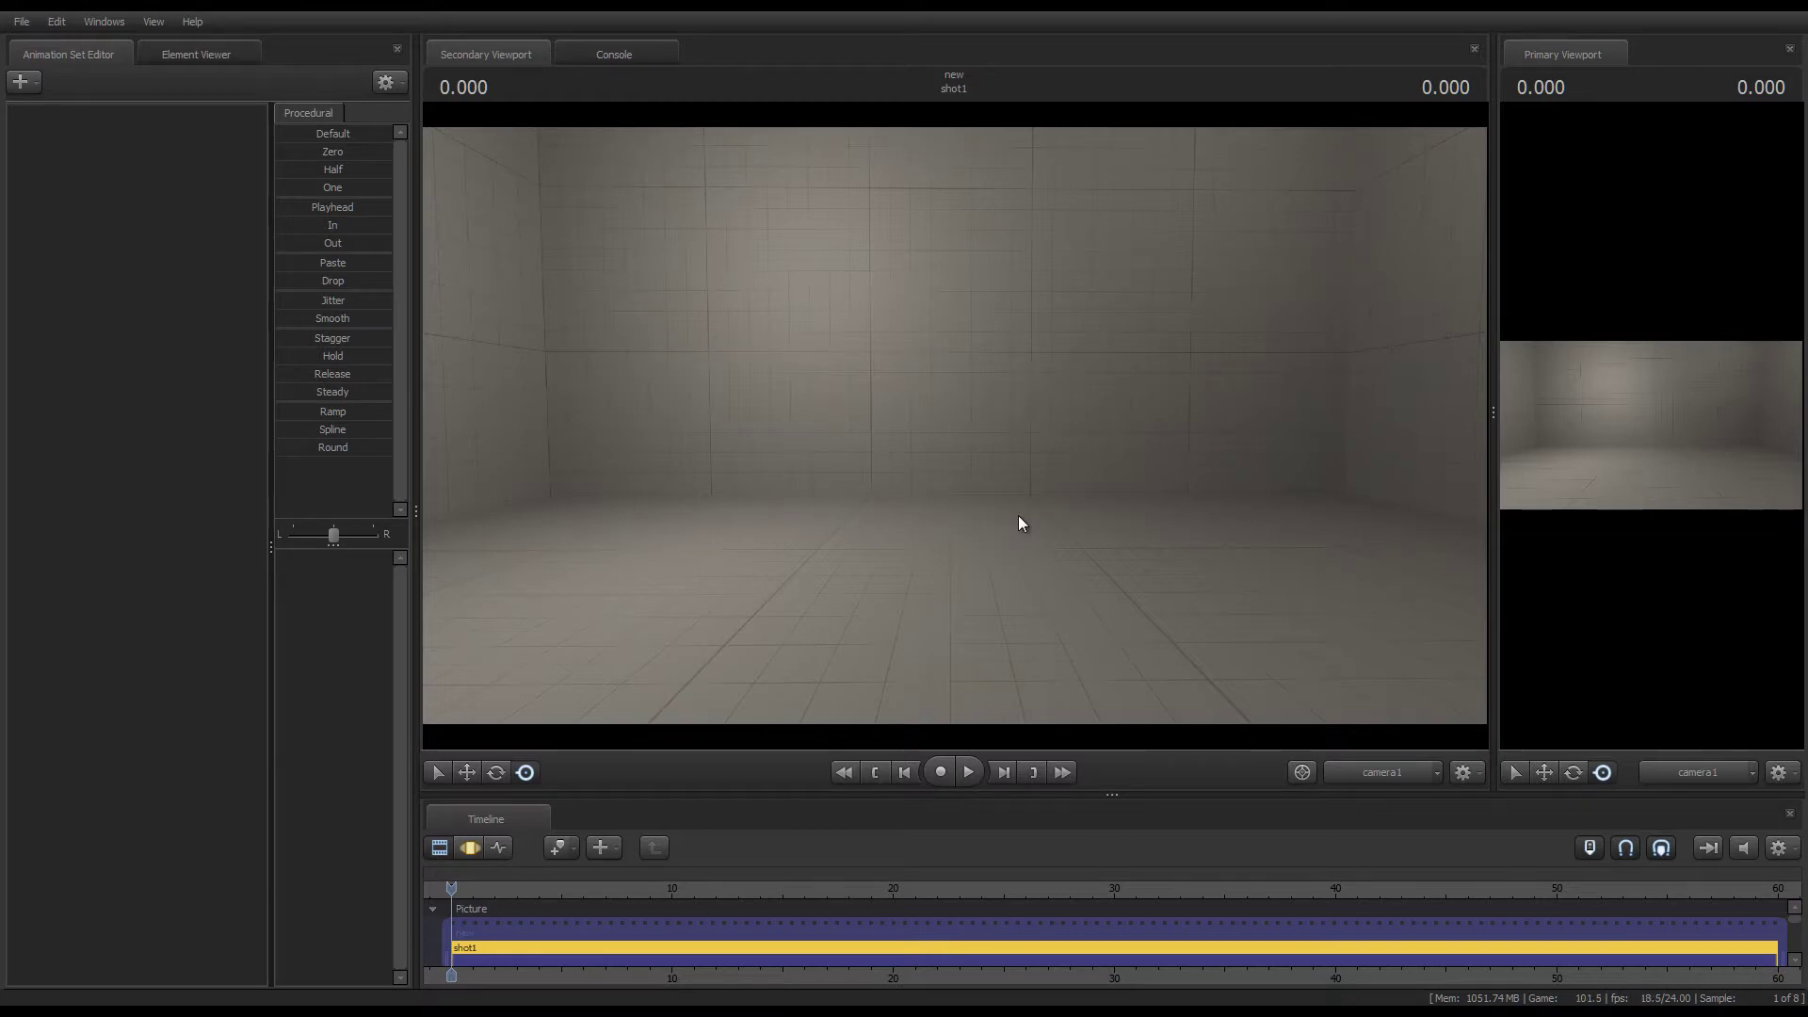
# - Switch to the Motion Editor and add an animation set for the player\hwm\medic.mdl model
pyautogui.click(471, 846)
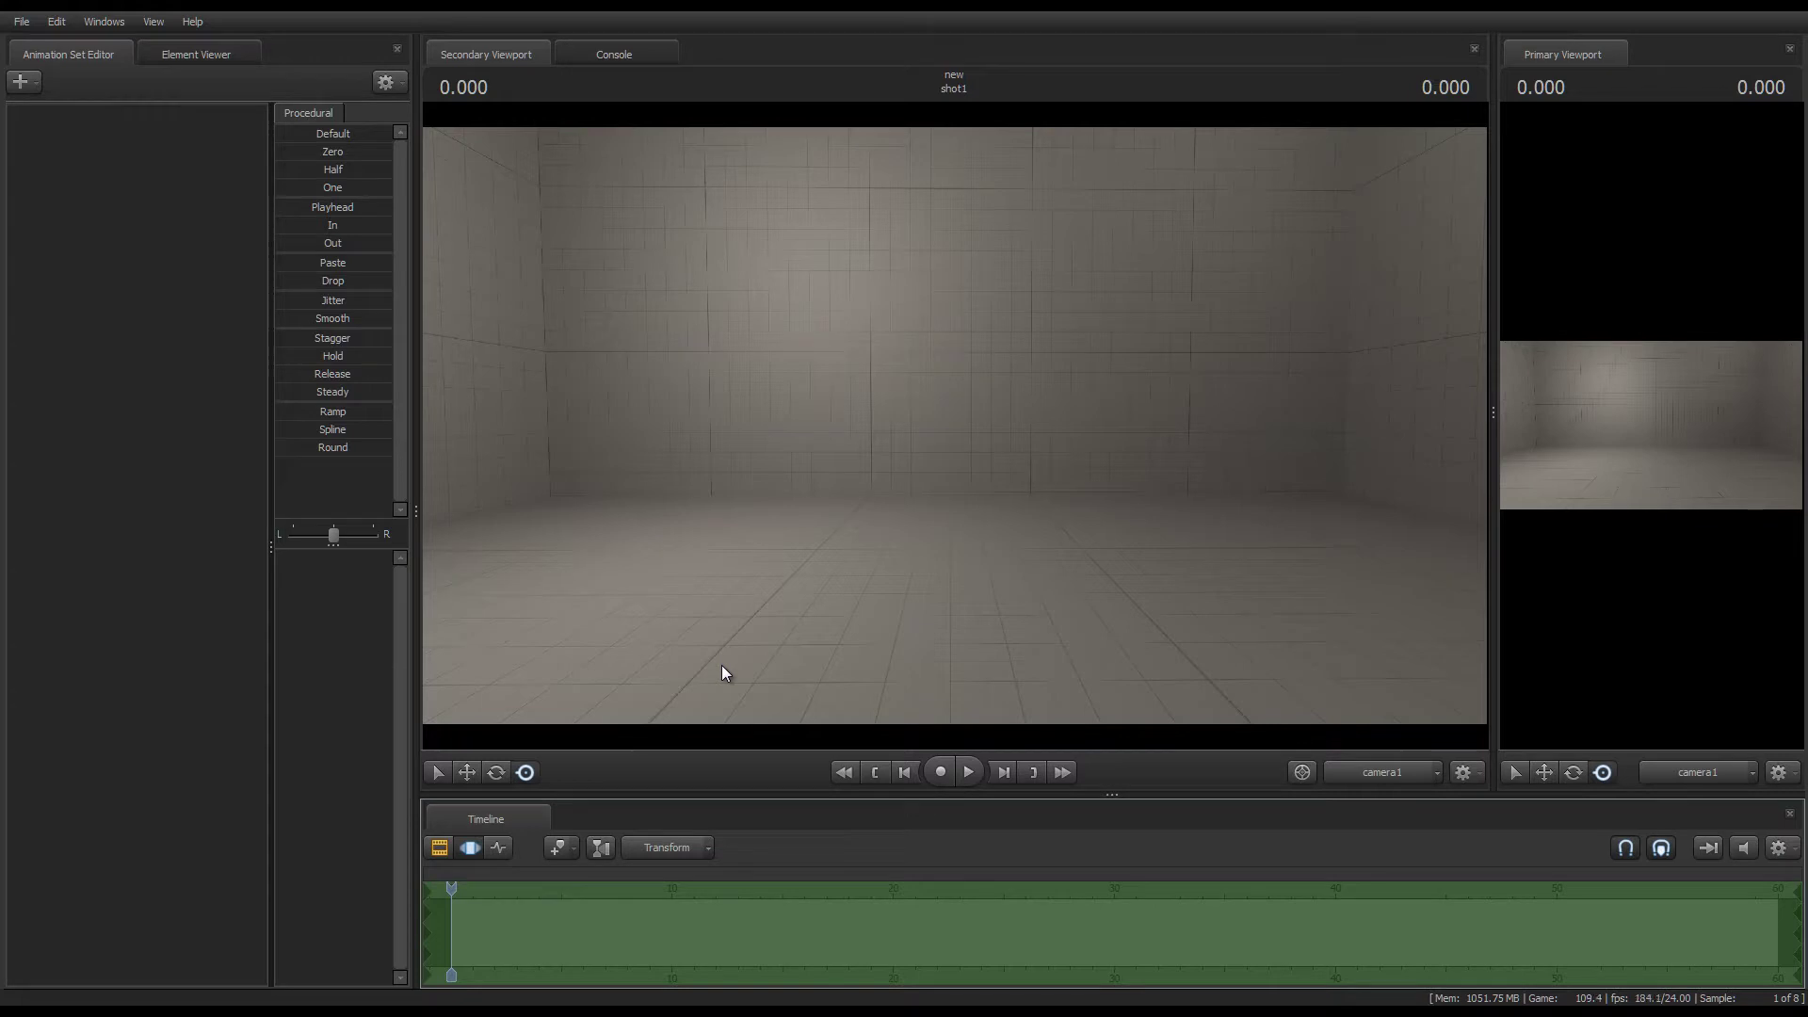
pyautogui.rightClick(228, 268)
pyautogui.click(313, 298)
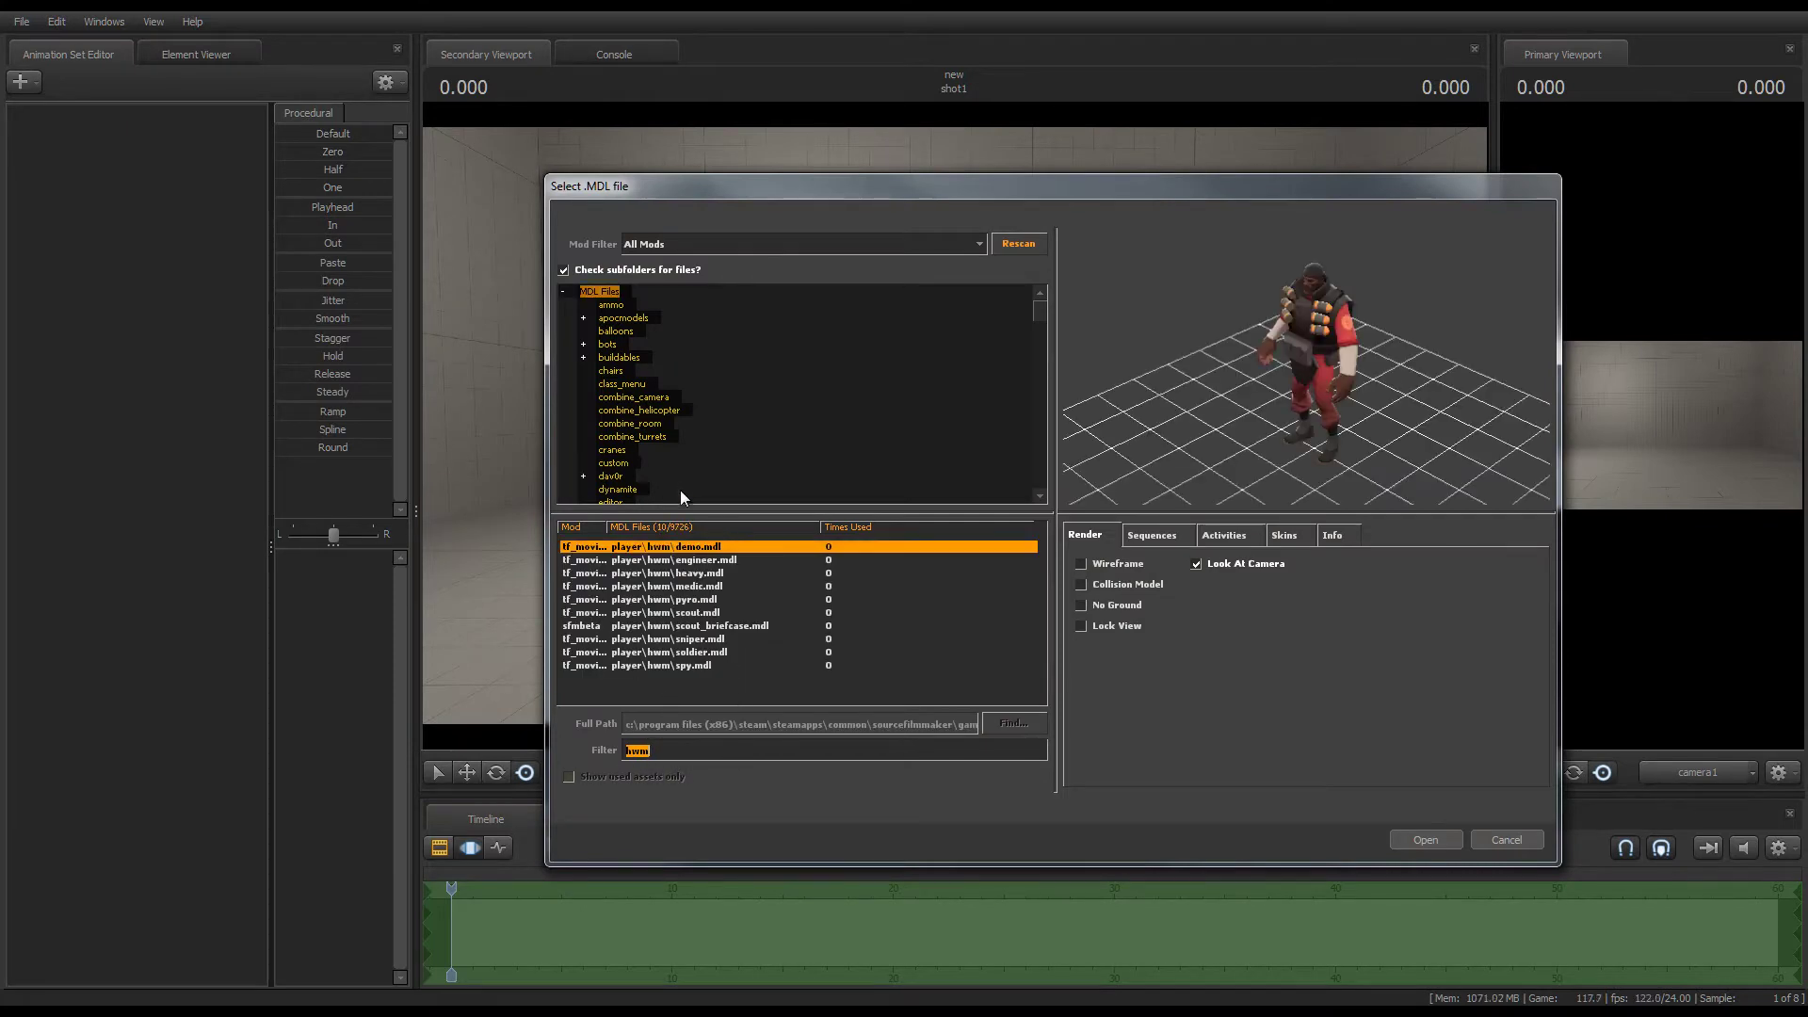
pyautogui.doubleClick(706, 586)
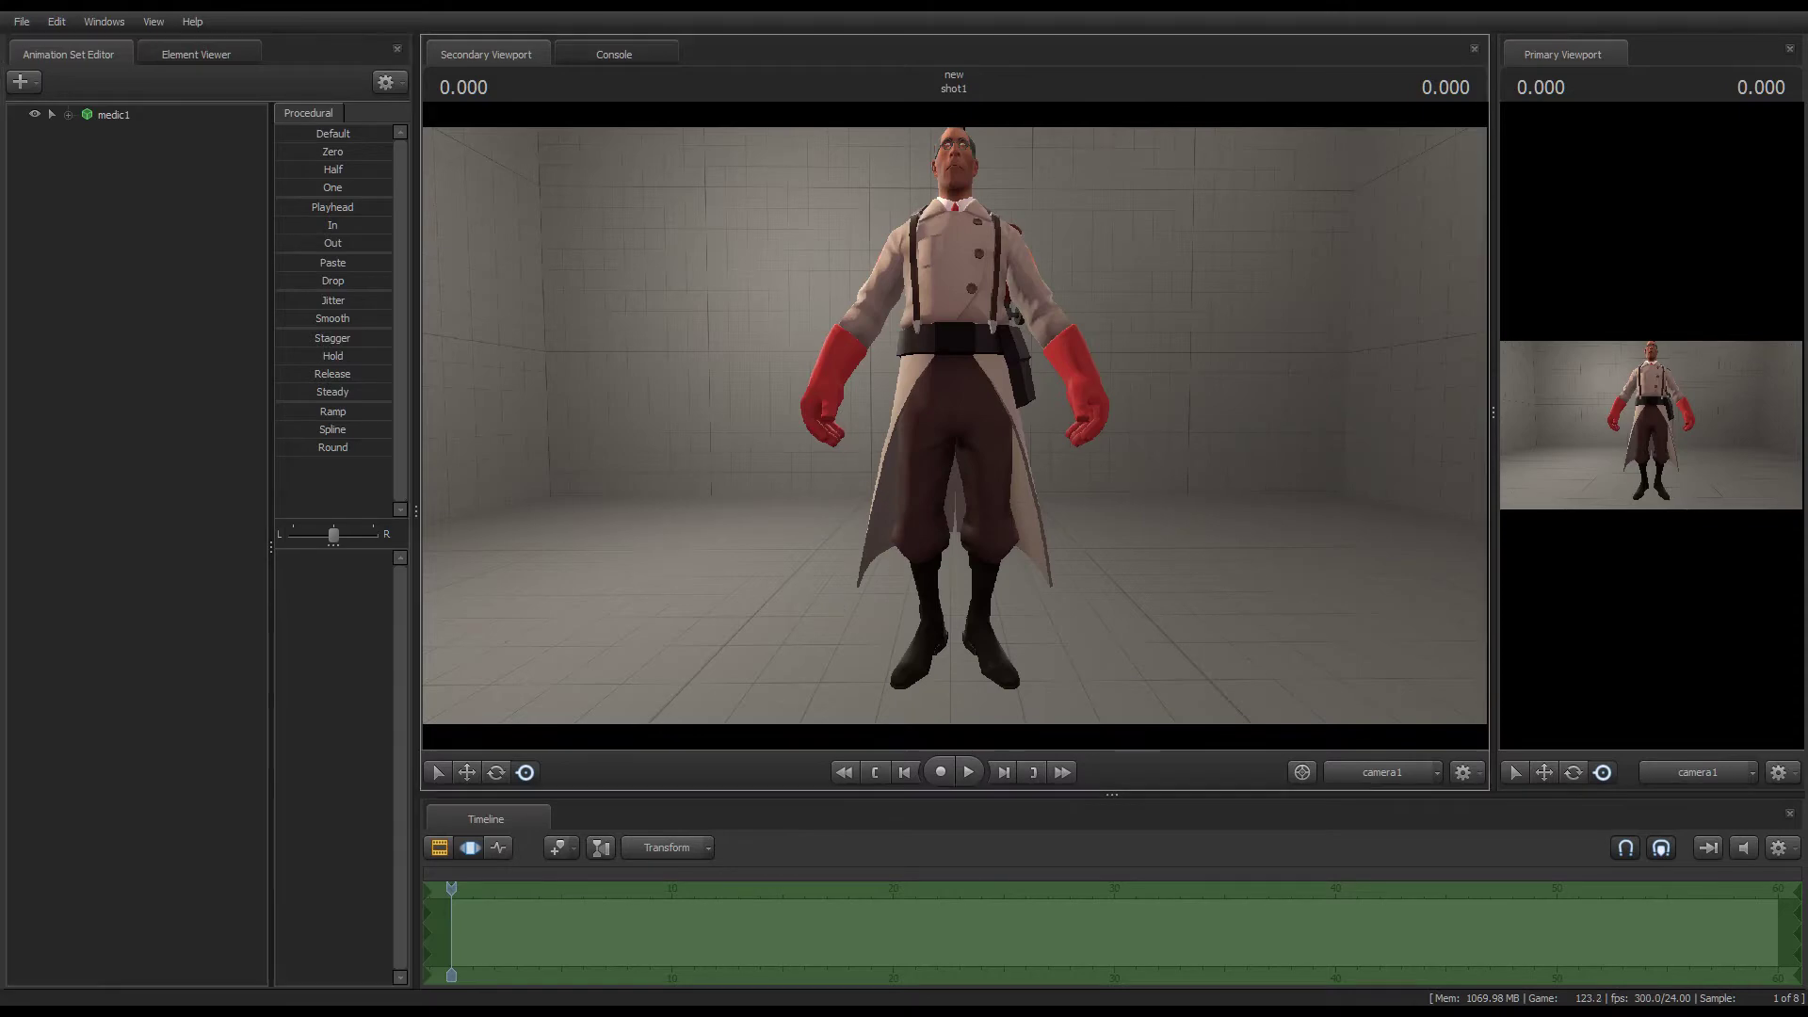
# - Move camera1 in close to the medic so it frames his head and shoulders
pyautogui.press('w')
pyautogui.moveTo(955, 426)
pyautogui.mouseDown()
pyautogui.moveTo(957, 450)
pyautogui.moveTo(957, 417)
pyautogui.mouseUp()
pyautogui.press('w')
pyautogui.press('s')
pyautogui.press('a')
pyautogui.press('d')
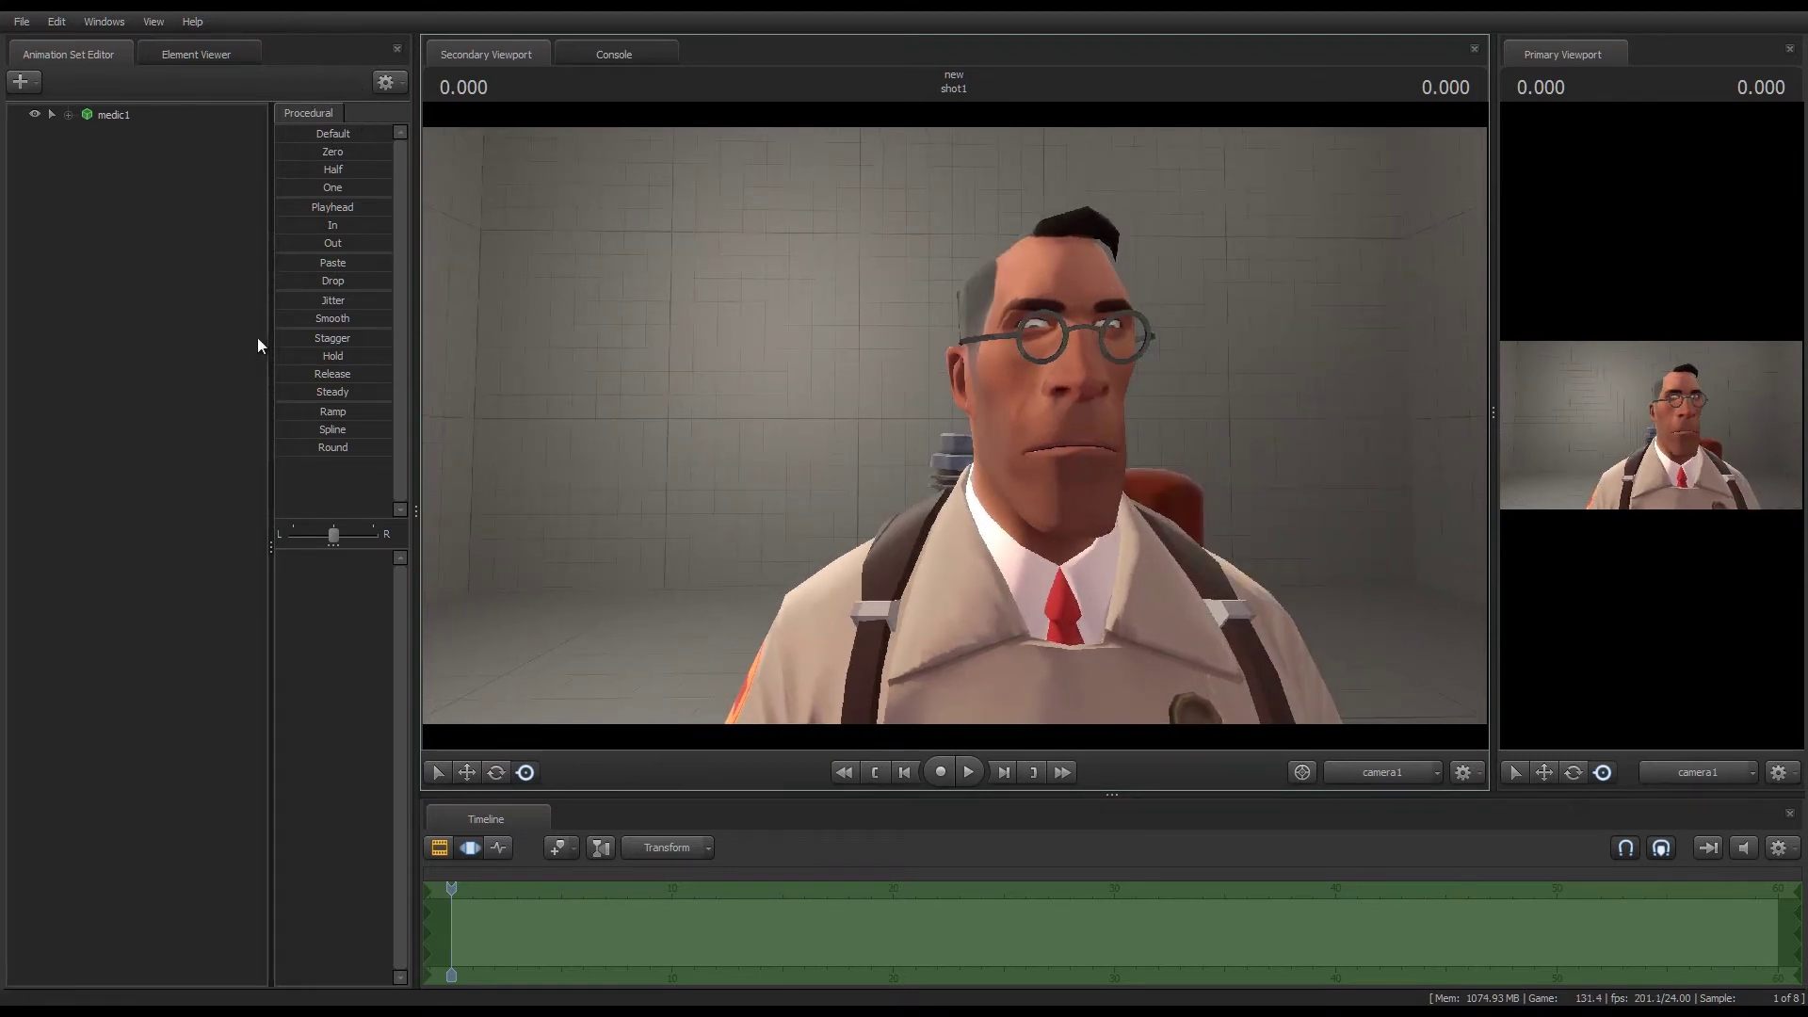
# - Widen the slider area, display medic1's Face controls, and select the whole medic1 animation set
pyautogui.moveTo(270, 355); pyautogui.dragTo(172, 345)
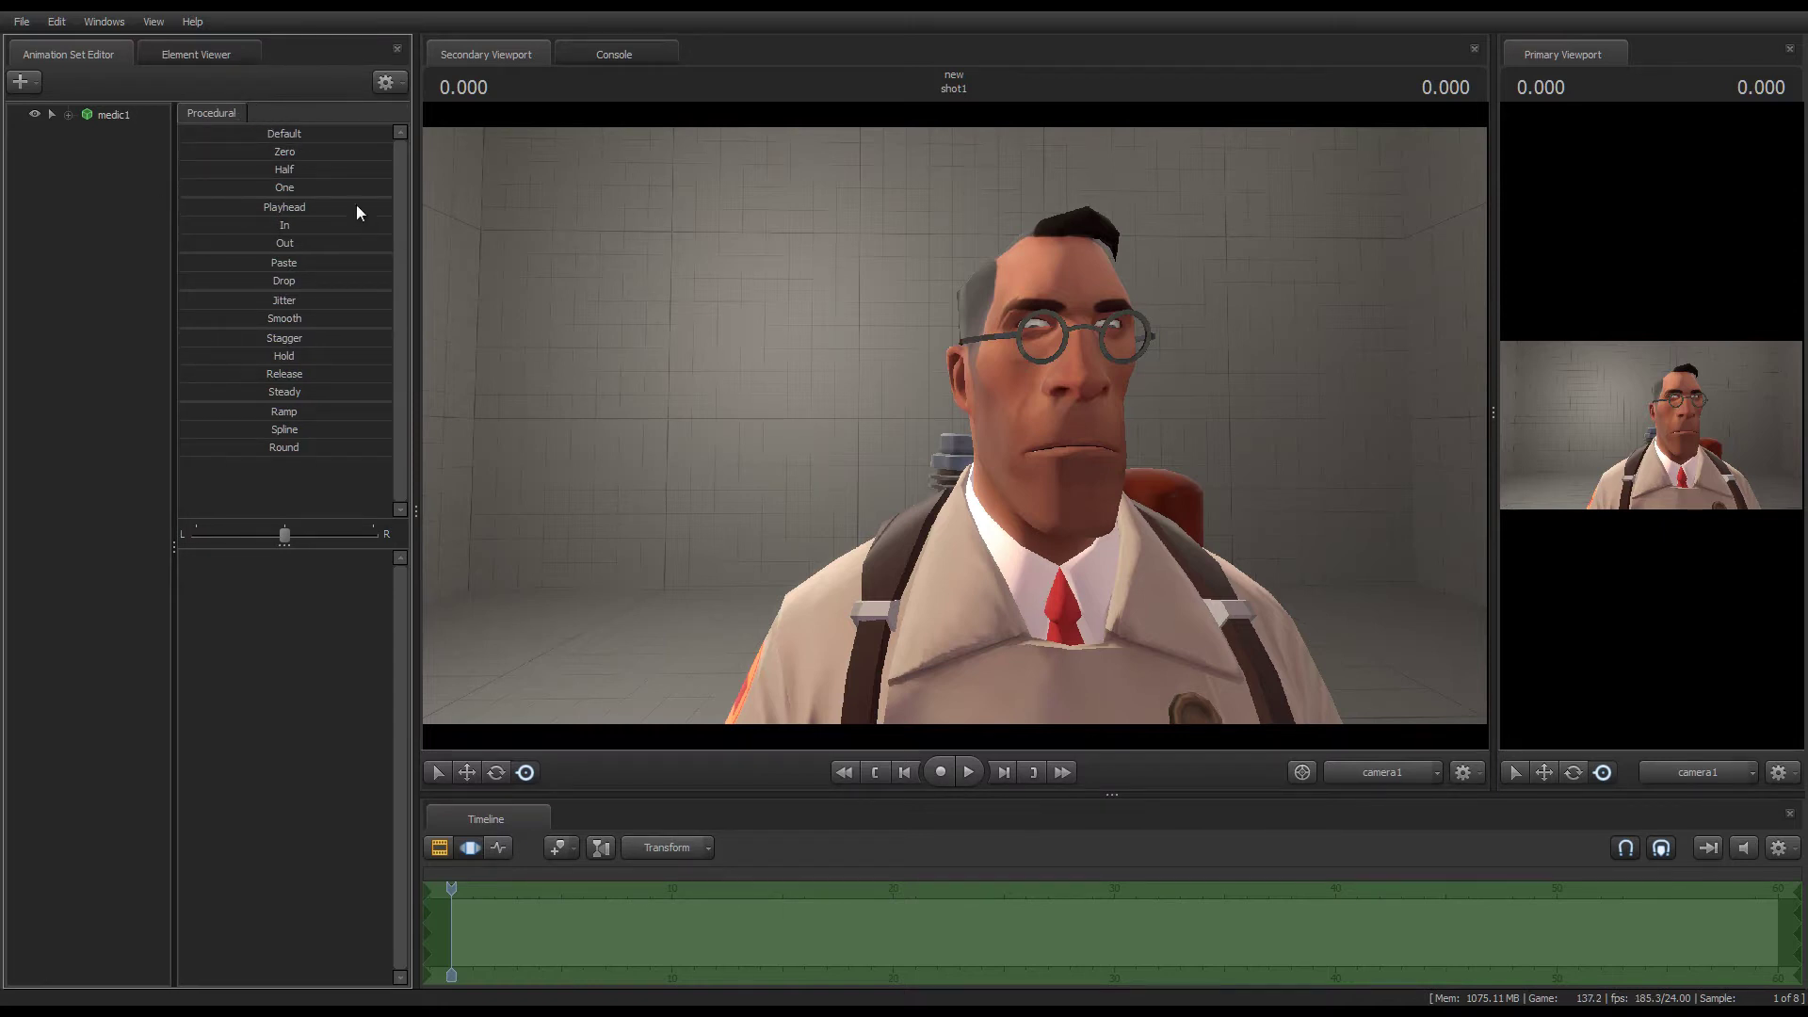
pyautogui.click(65, 112)
pyautogui.click(68, 115)
pyautogui.click(71, 116)
pyautogui.click(107, 134)
pyautogui.moveTo(909, 419); pyautogui.dragTo(875, 414)
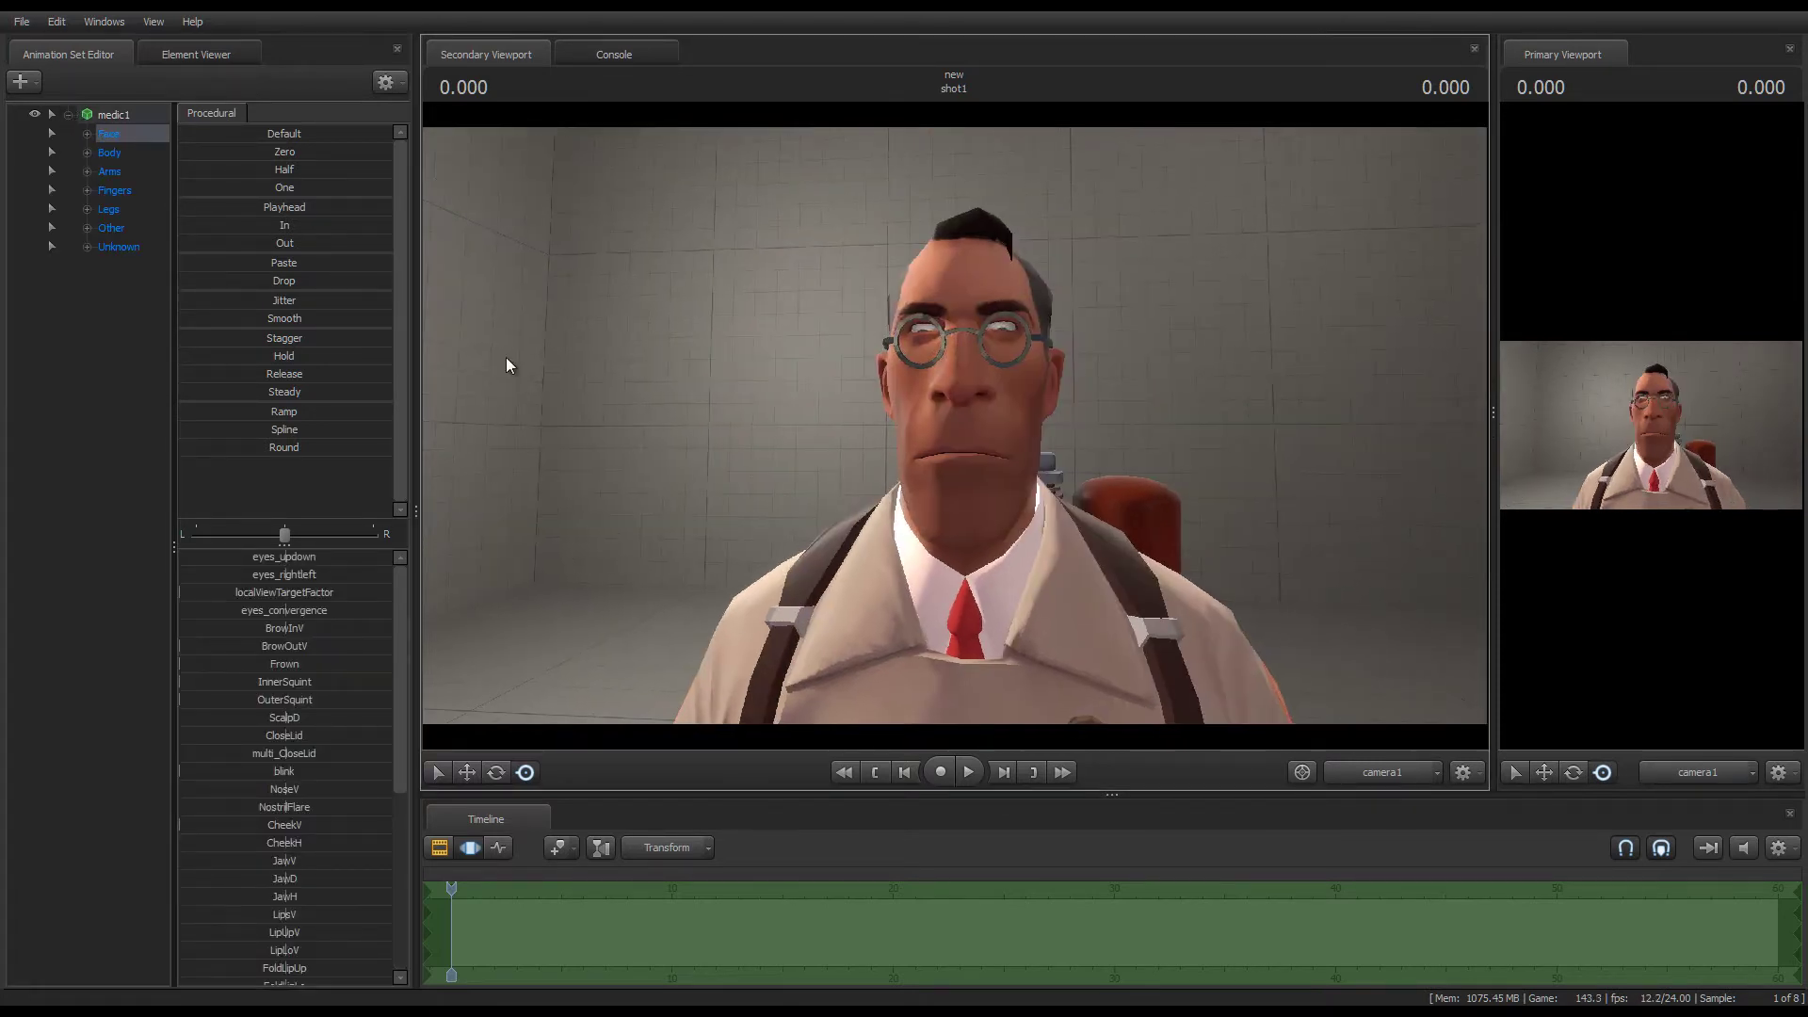
pyautogui.click(112, 113)
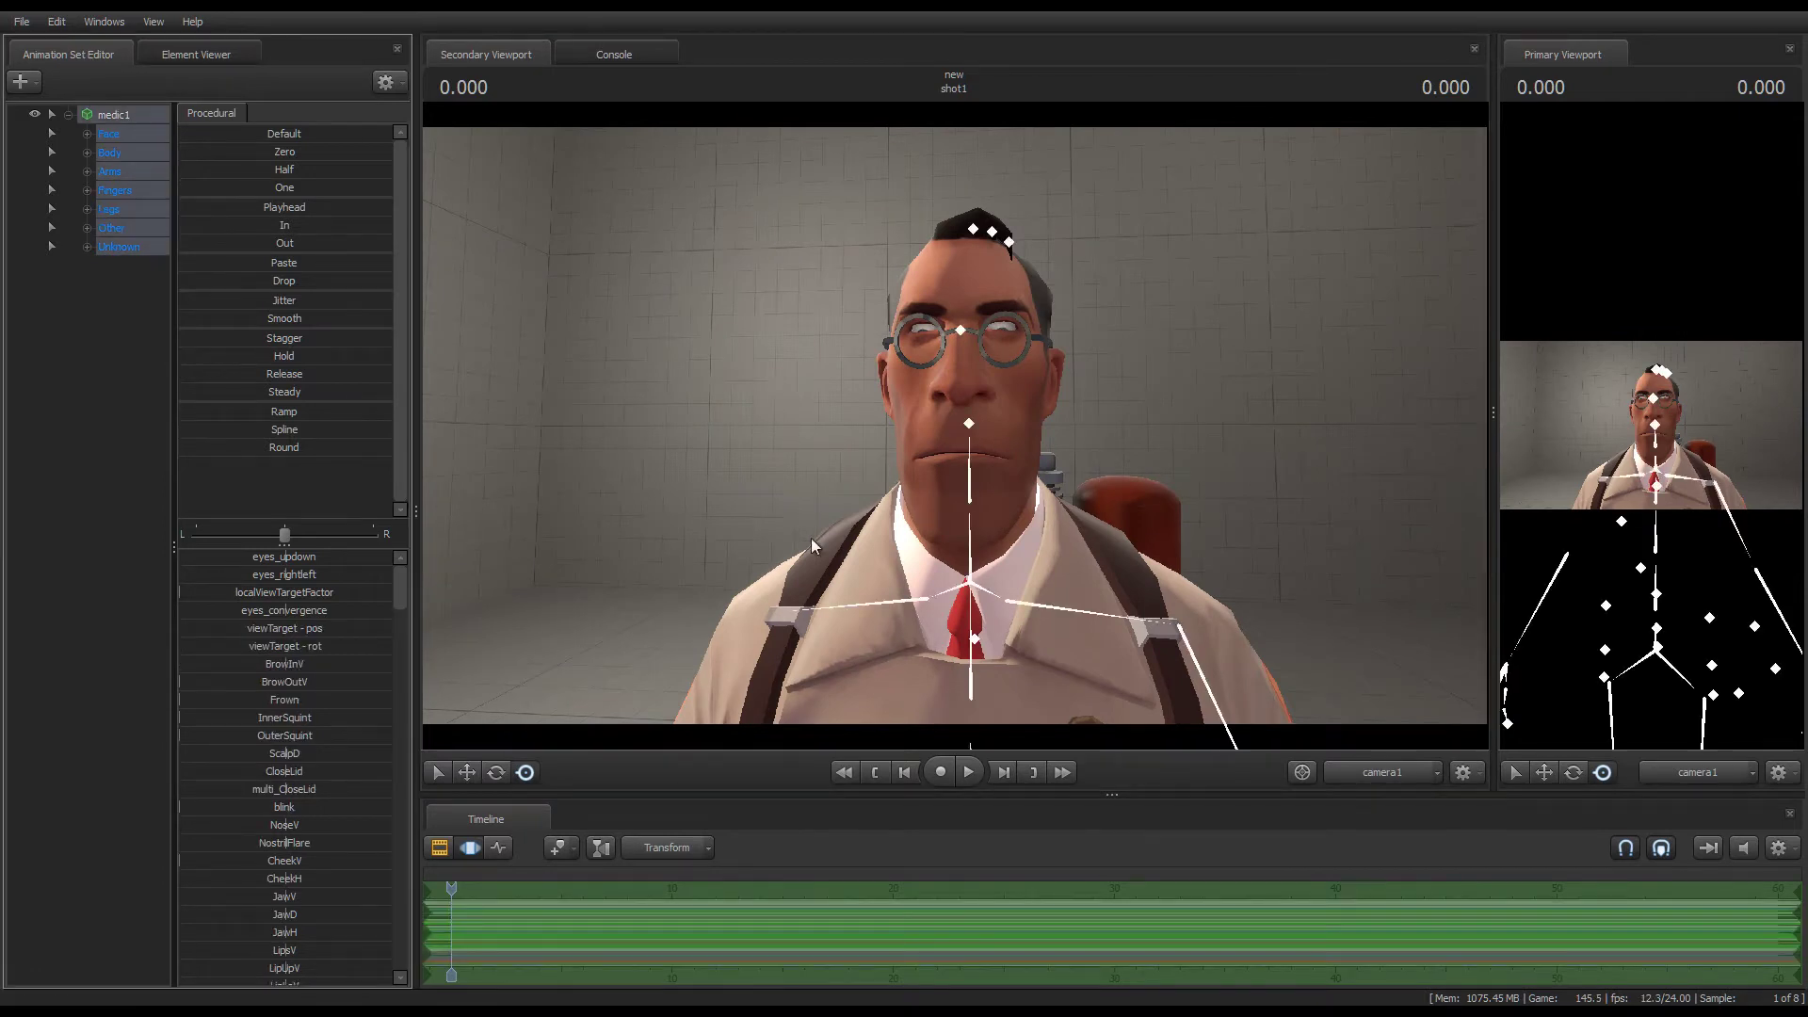
# - Examine medic1's AnimationSet in the Element Viewer, including presetGroups, and return to the Animation Set Editor with a narrower slider area
pyautogui.click(68, 114)
pyautogui.rightClick(126, 111)
pyautogui.moveTo(242, 264)
pyautogui.moveTo(234, 224)
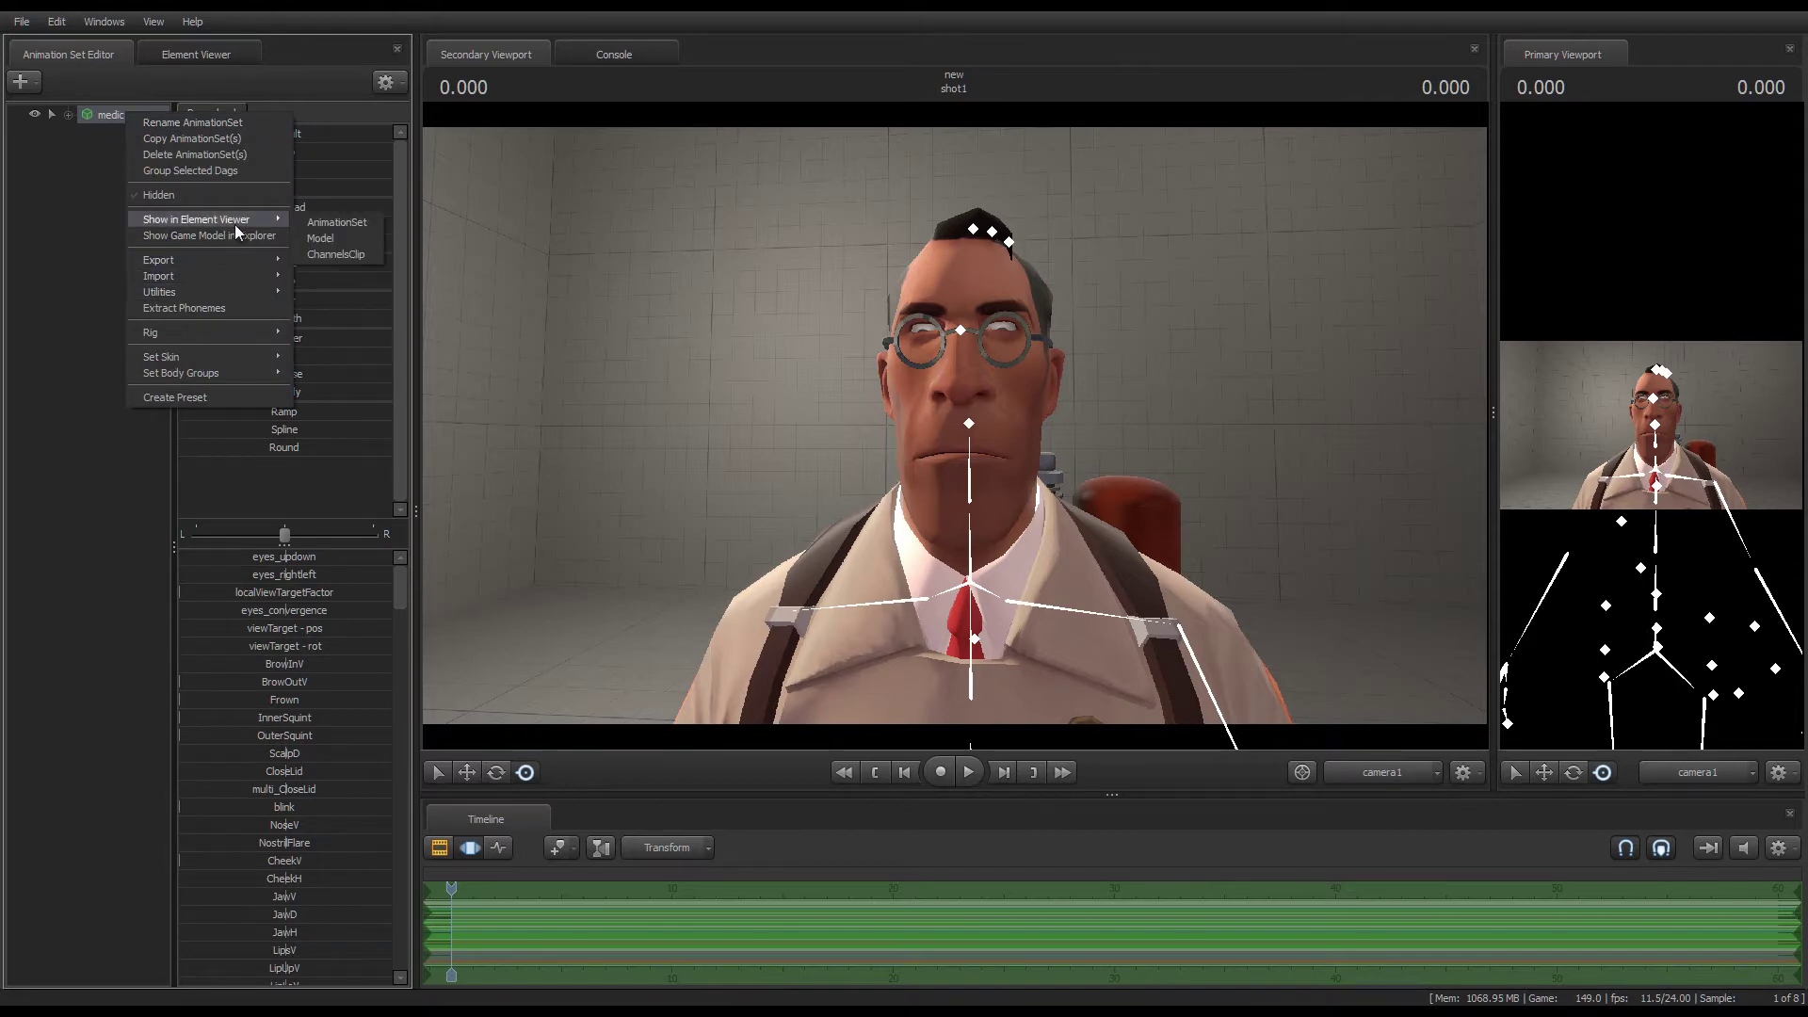
pyautogui.click(347, 222)
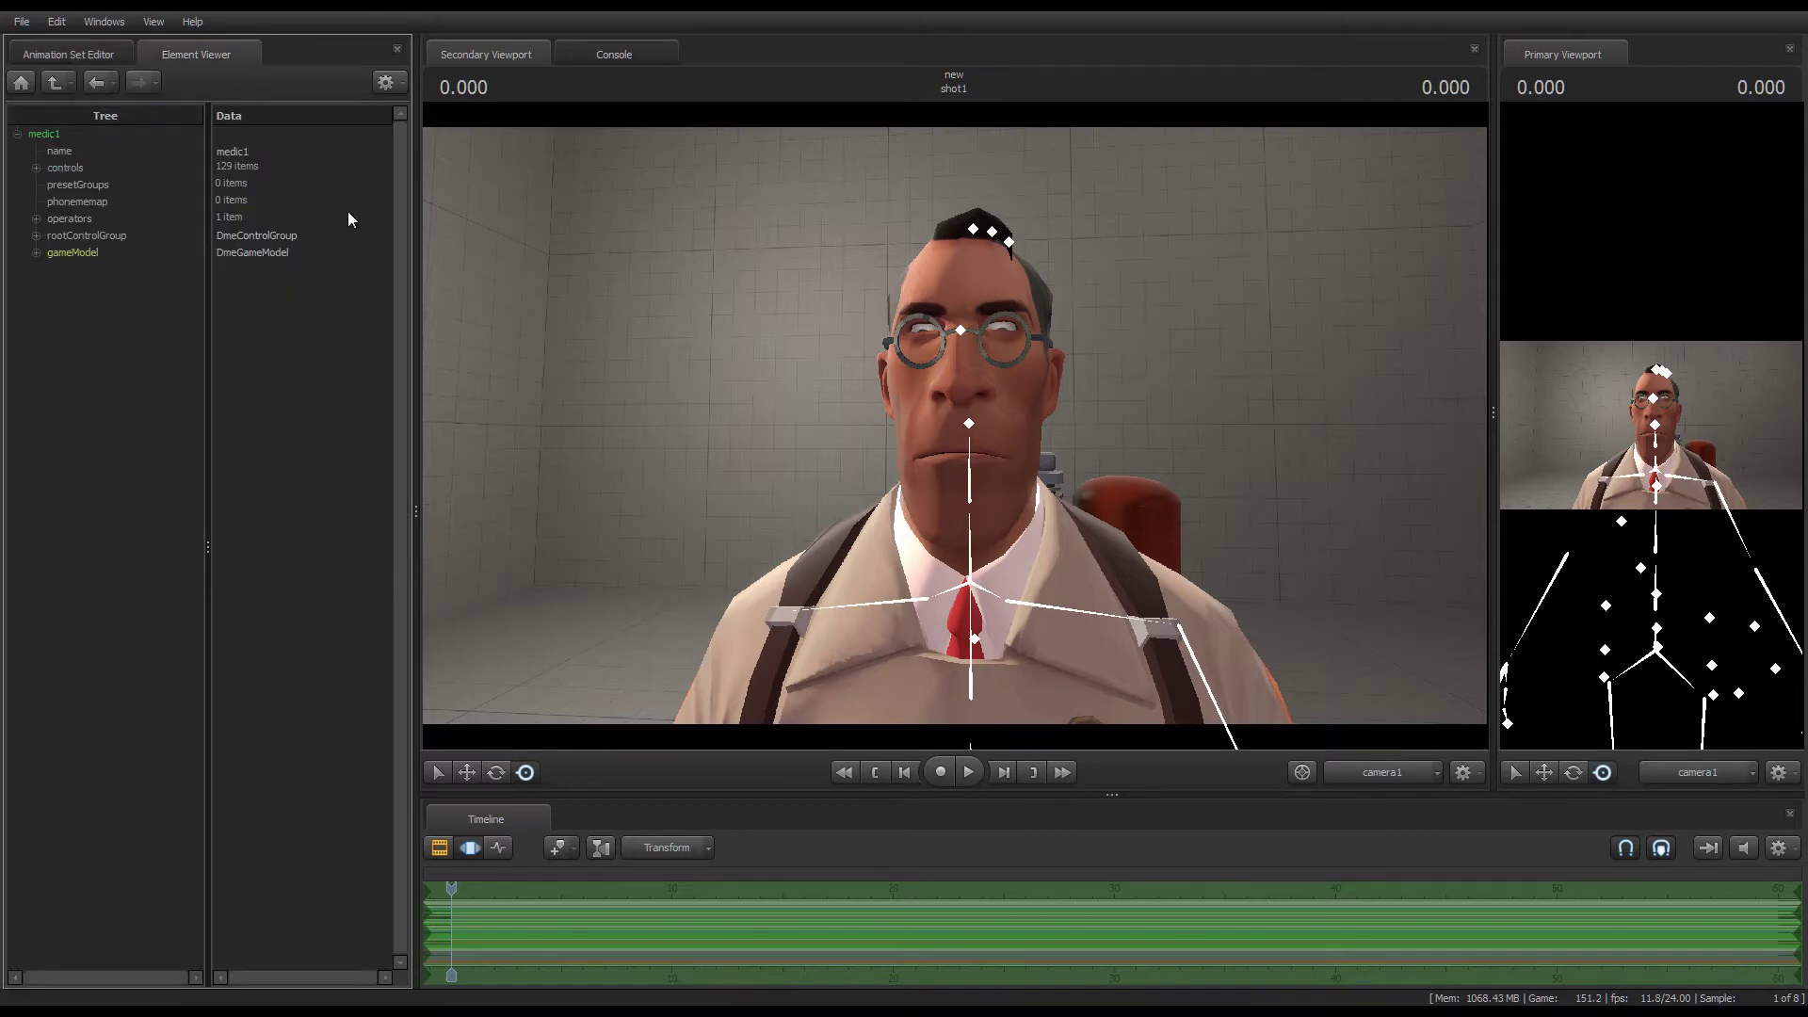
pyautogui.click(90, 186)
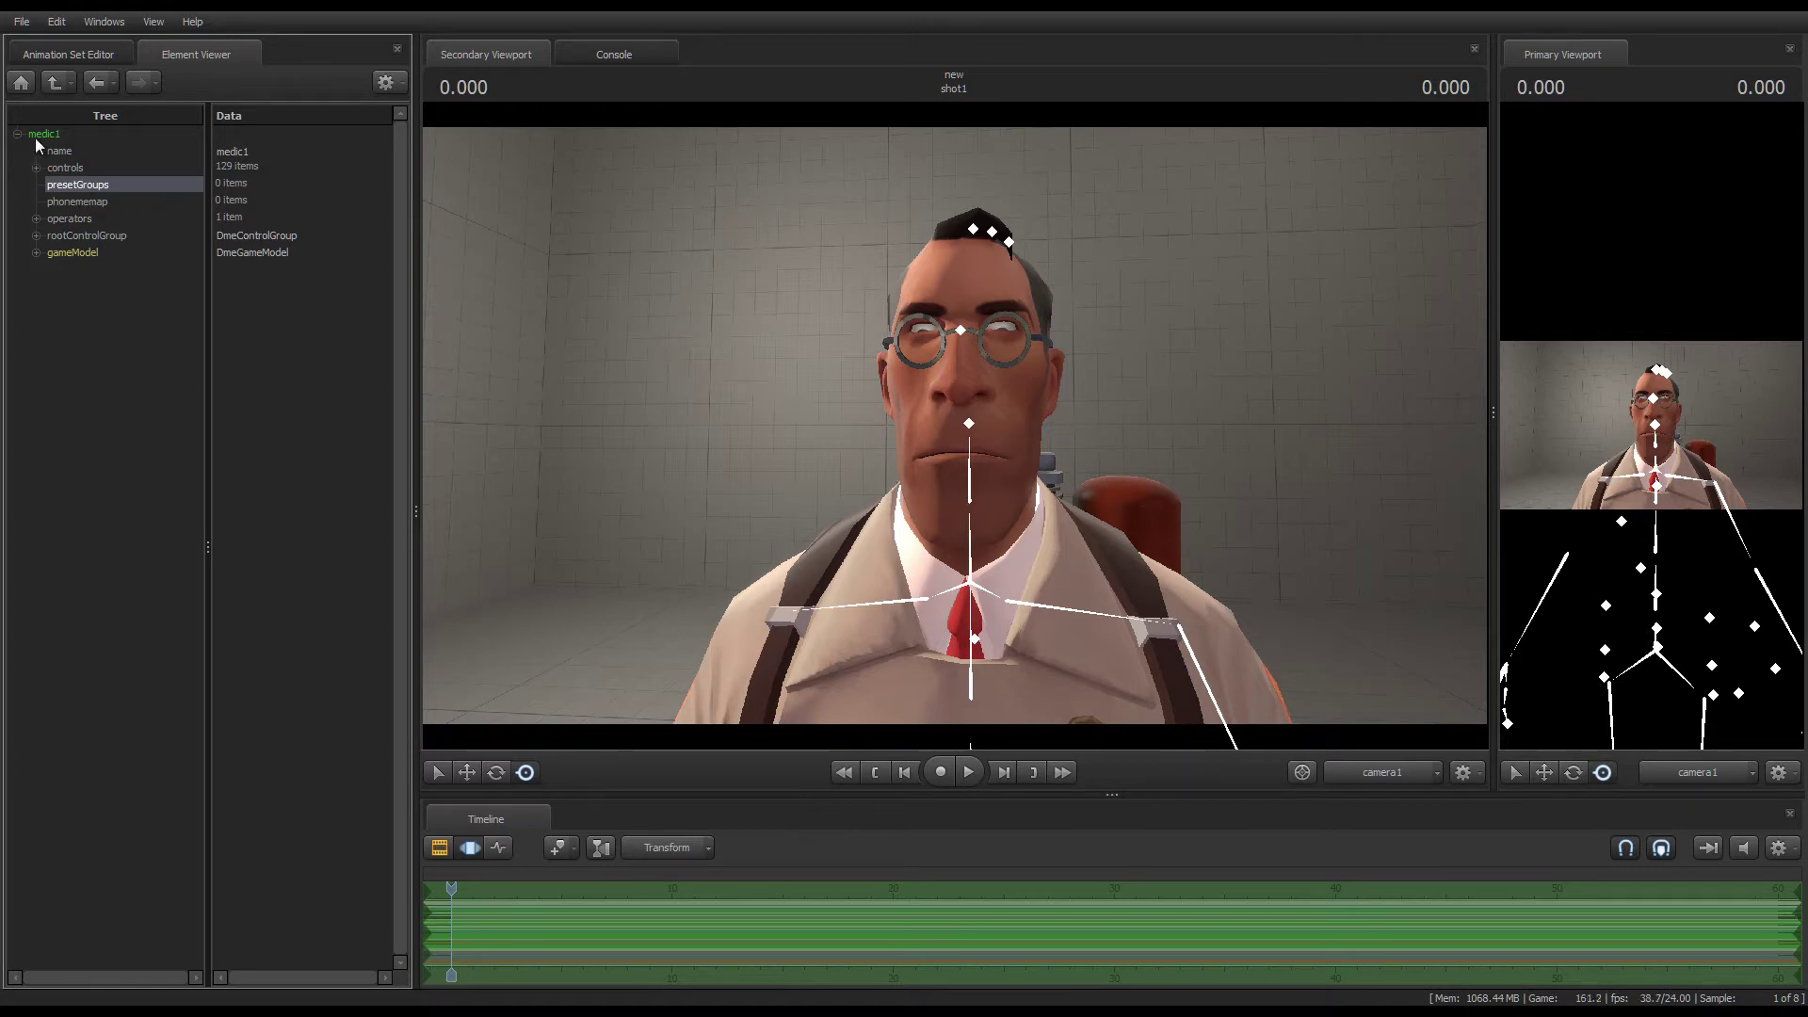
pyautogui.click(96, 58)
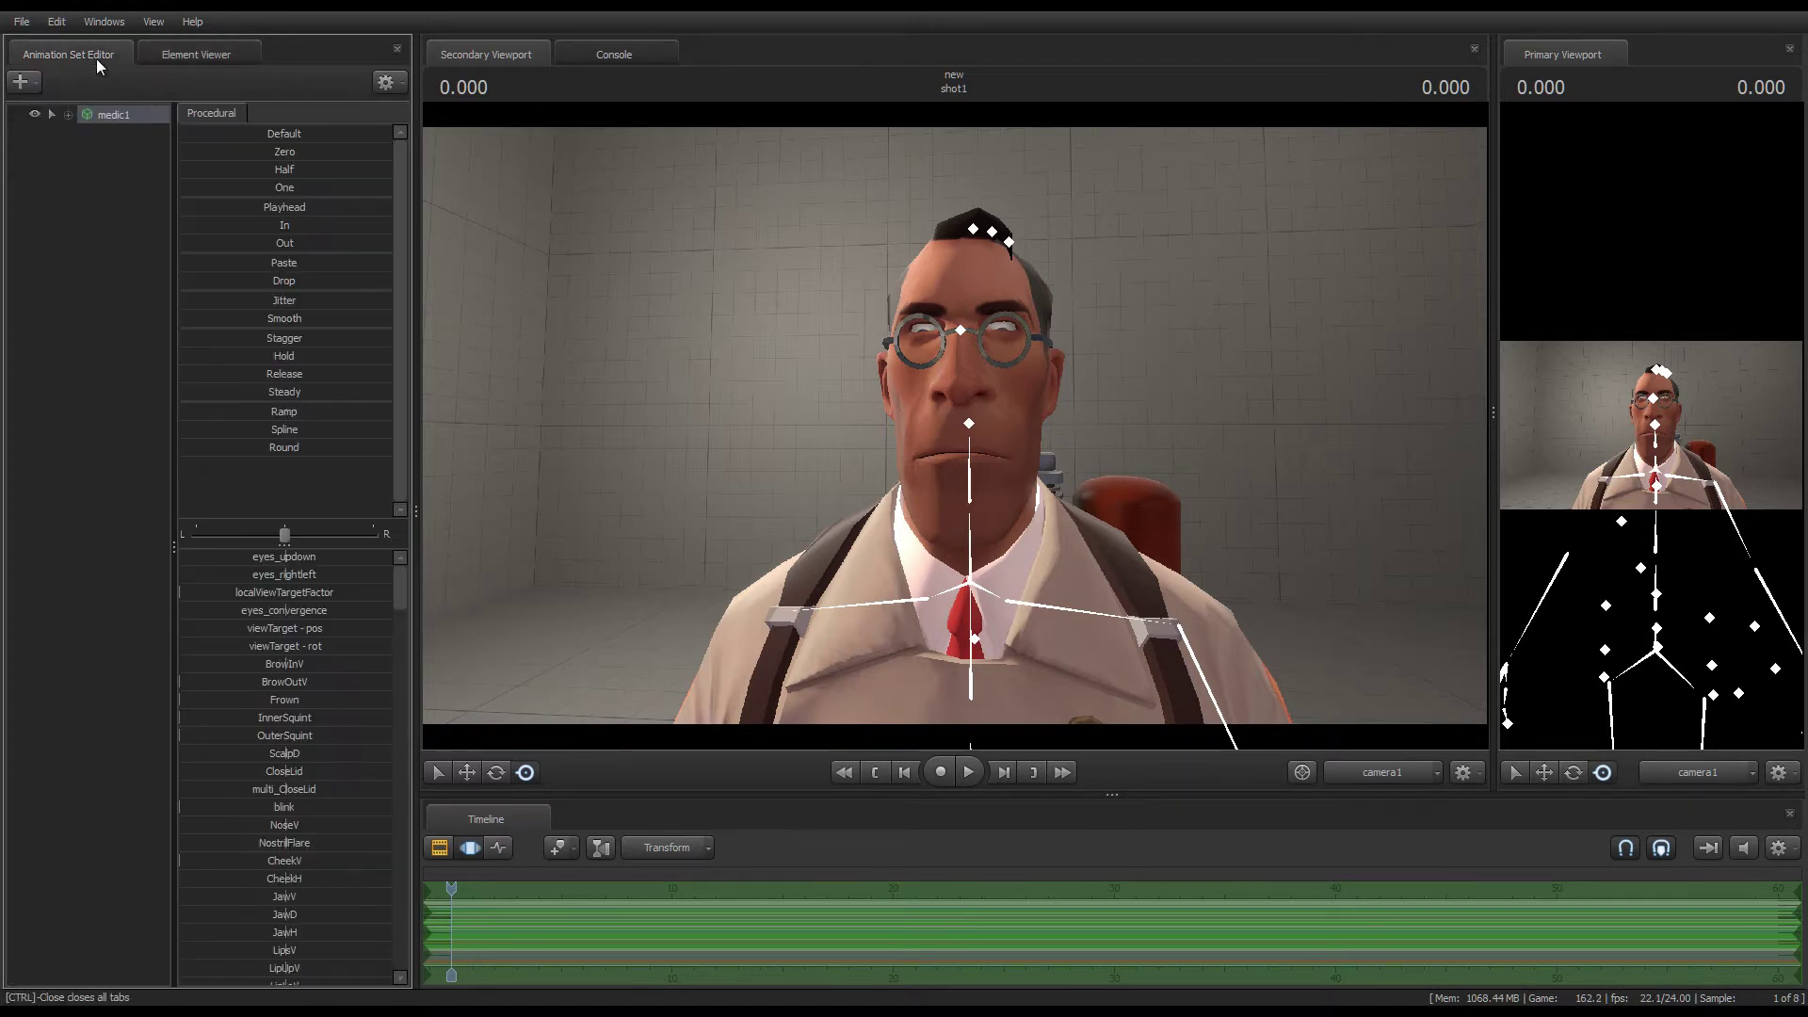
pyautogui.click(91, 390)
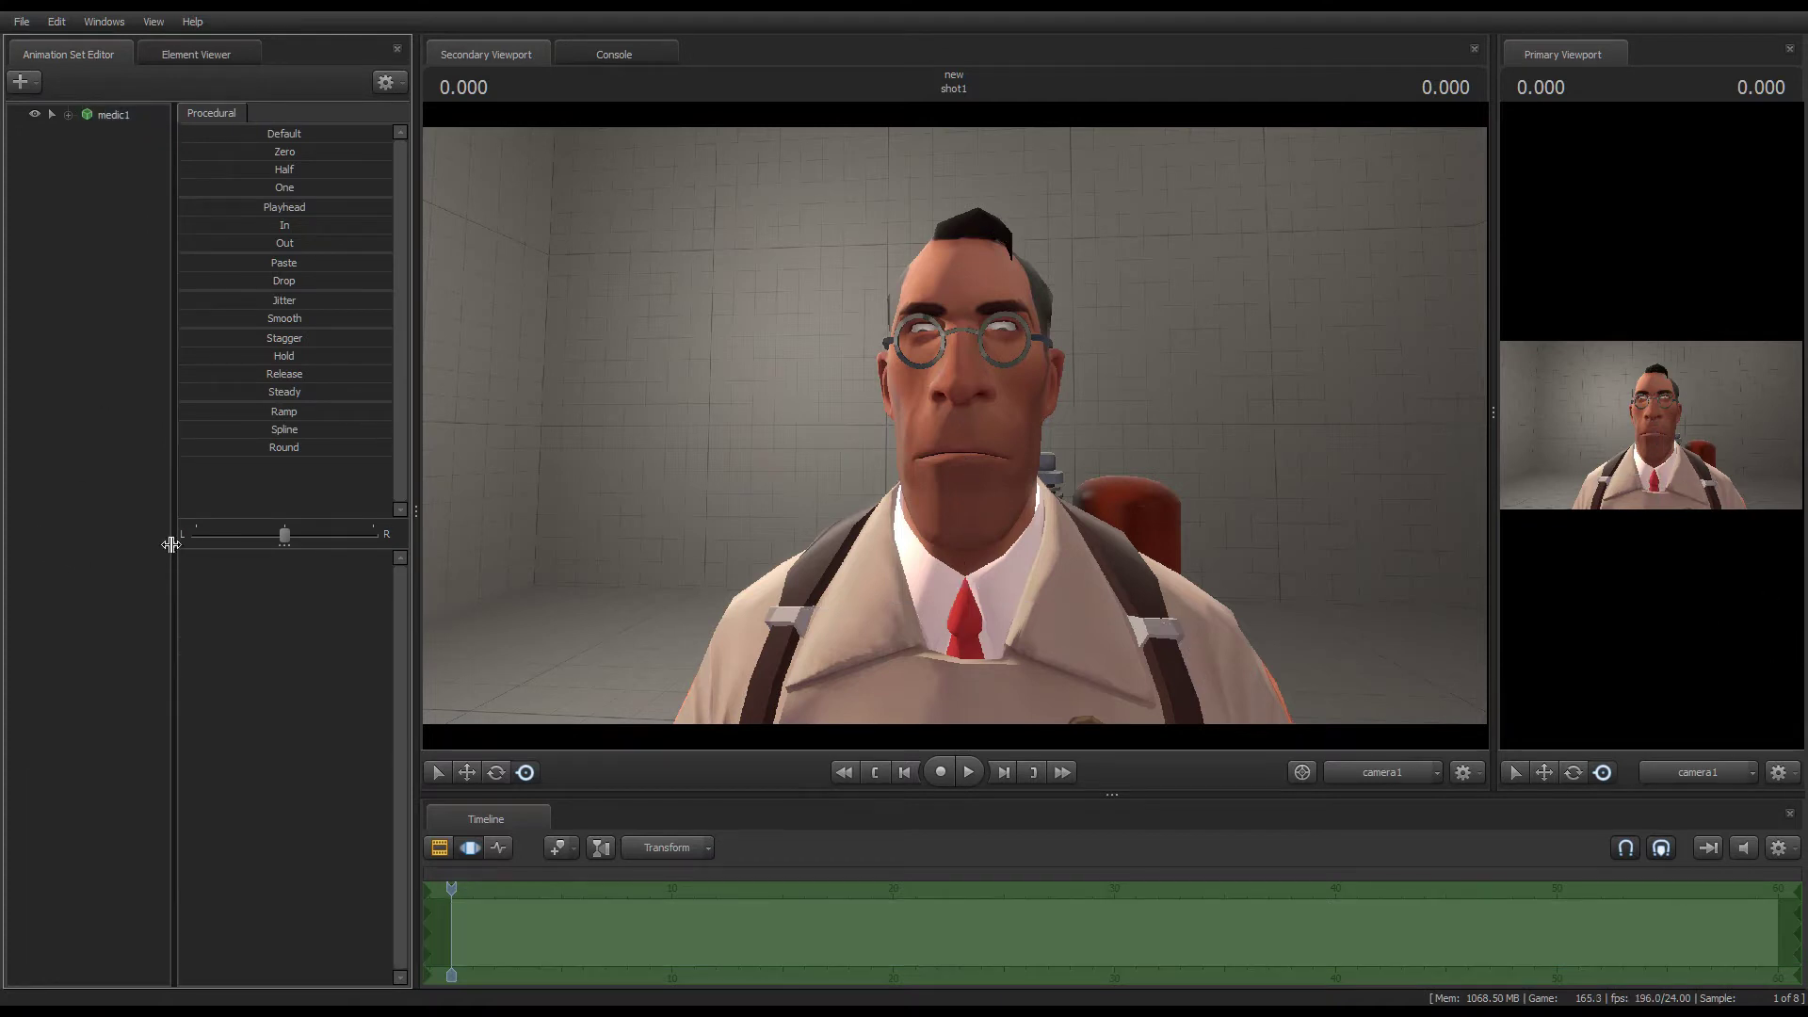
pyautogui.moveTo(173, 552); pyautogui.dragTo(255, 549)
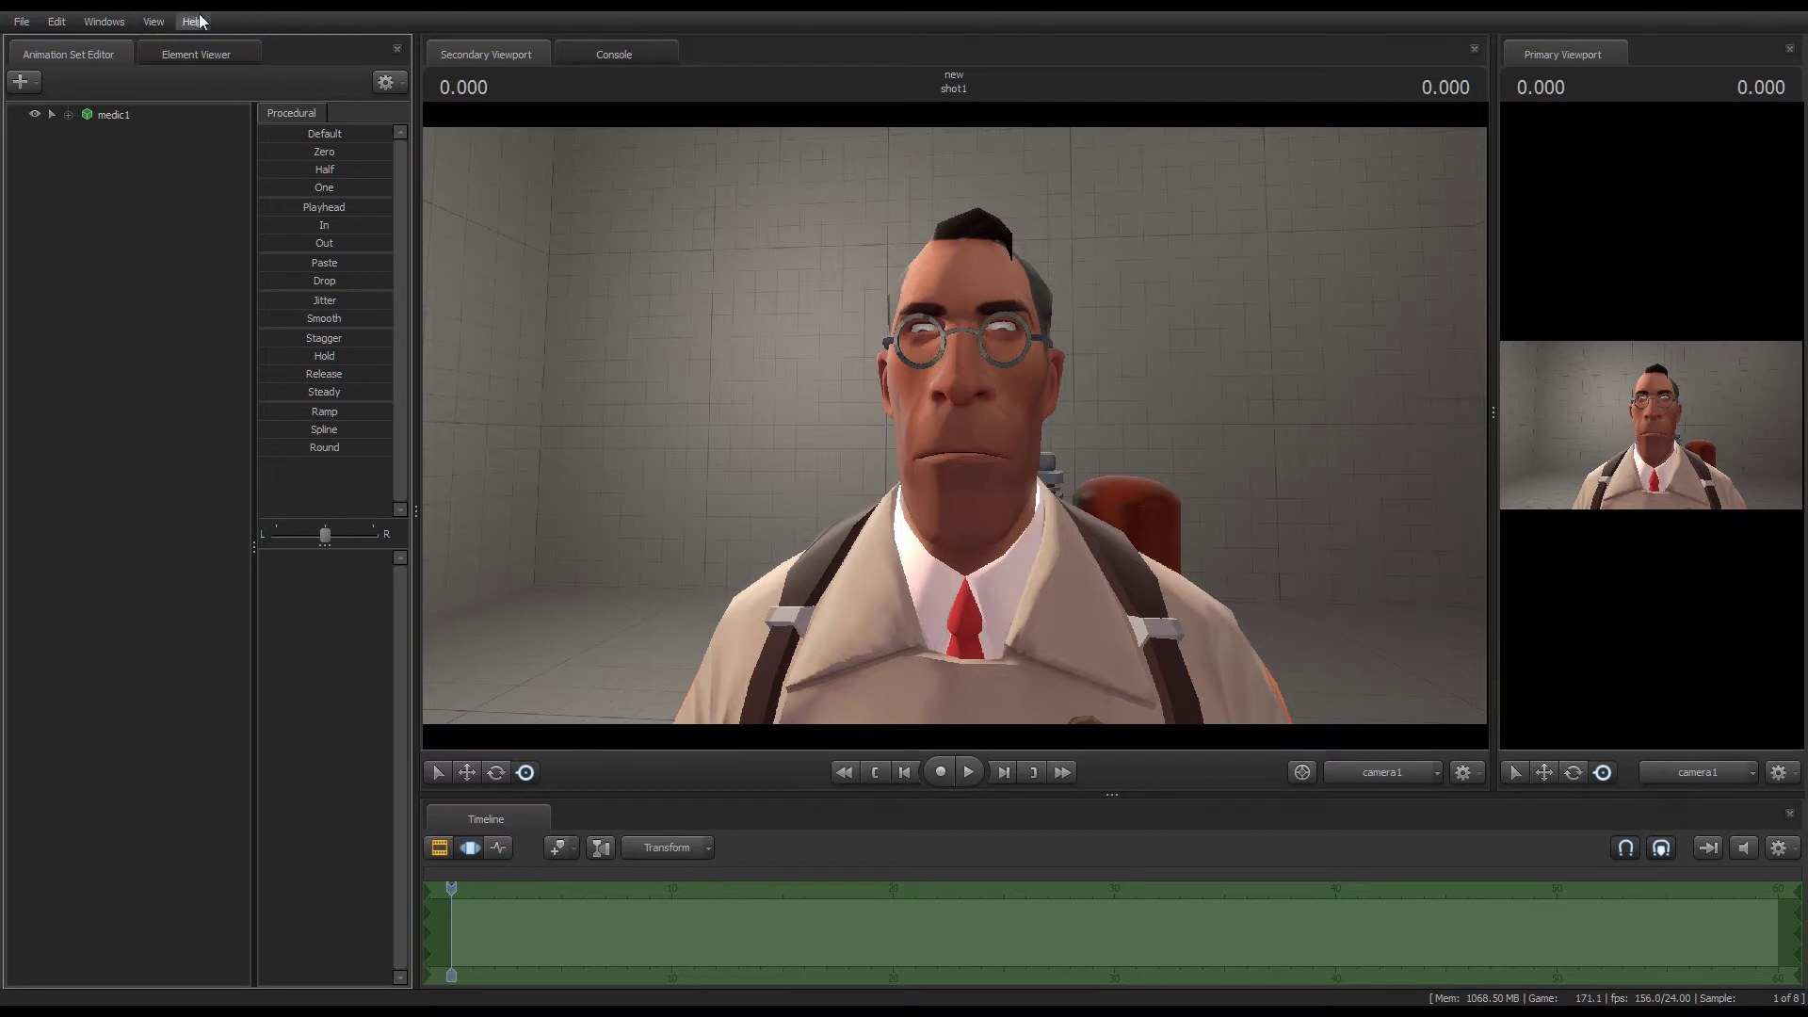
# - Switch to the Particle Editor and try to load bigboom.pcf from the particle folder under game\tf
pyautogui.click(110, 27)
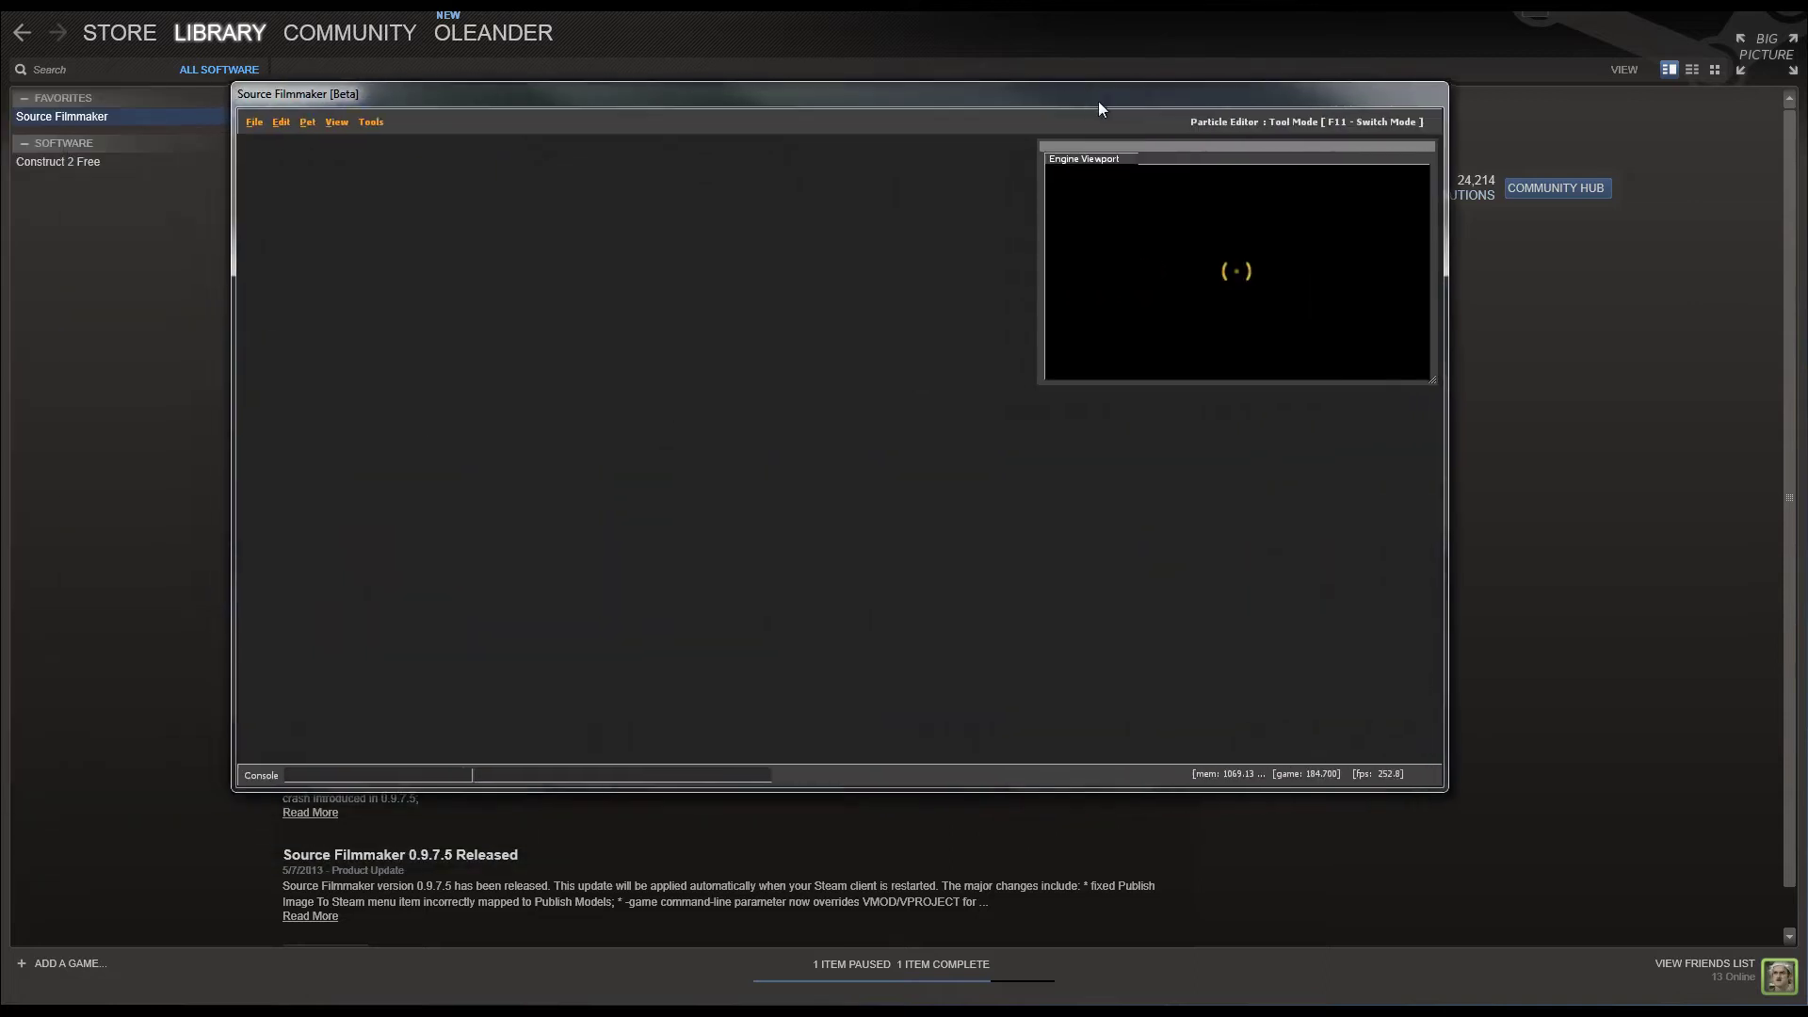
pyautogui.moveTo(1098, 100); pyautogui.dragTo(1160, 157)
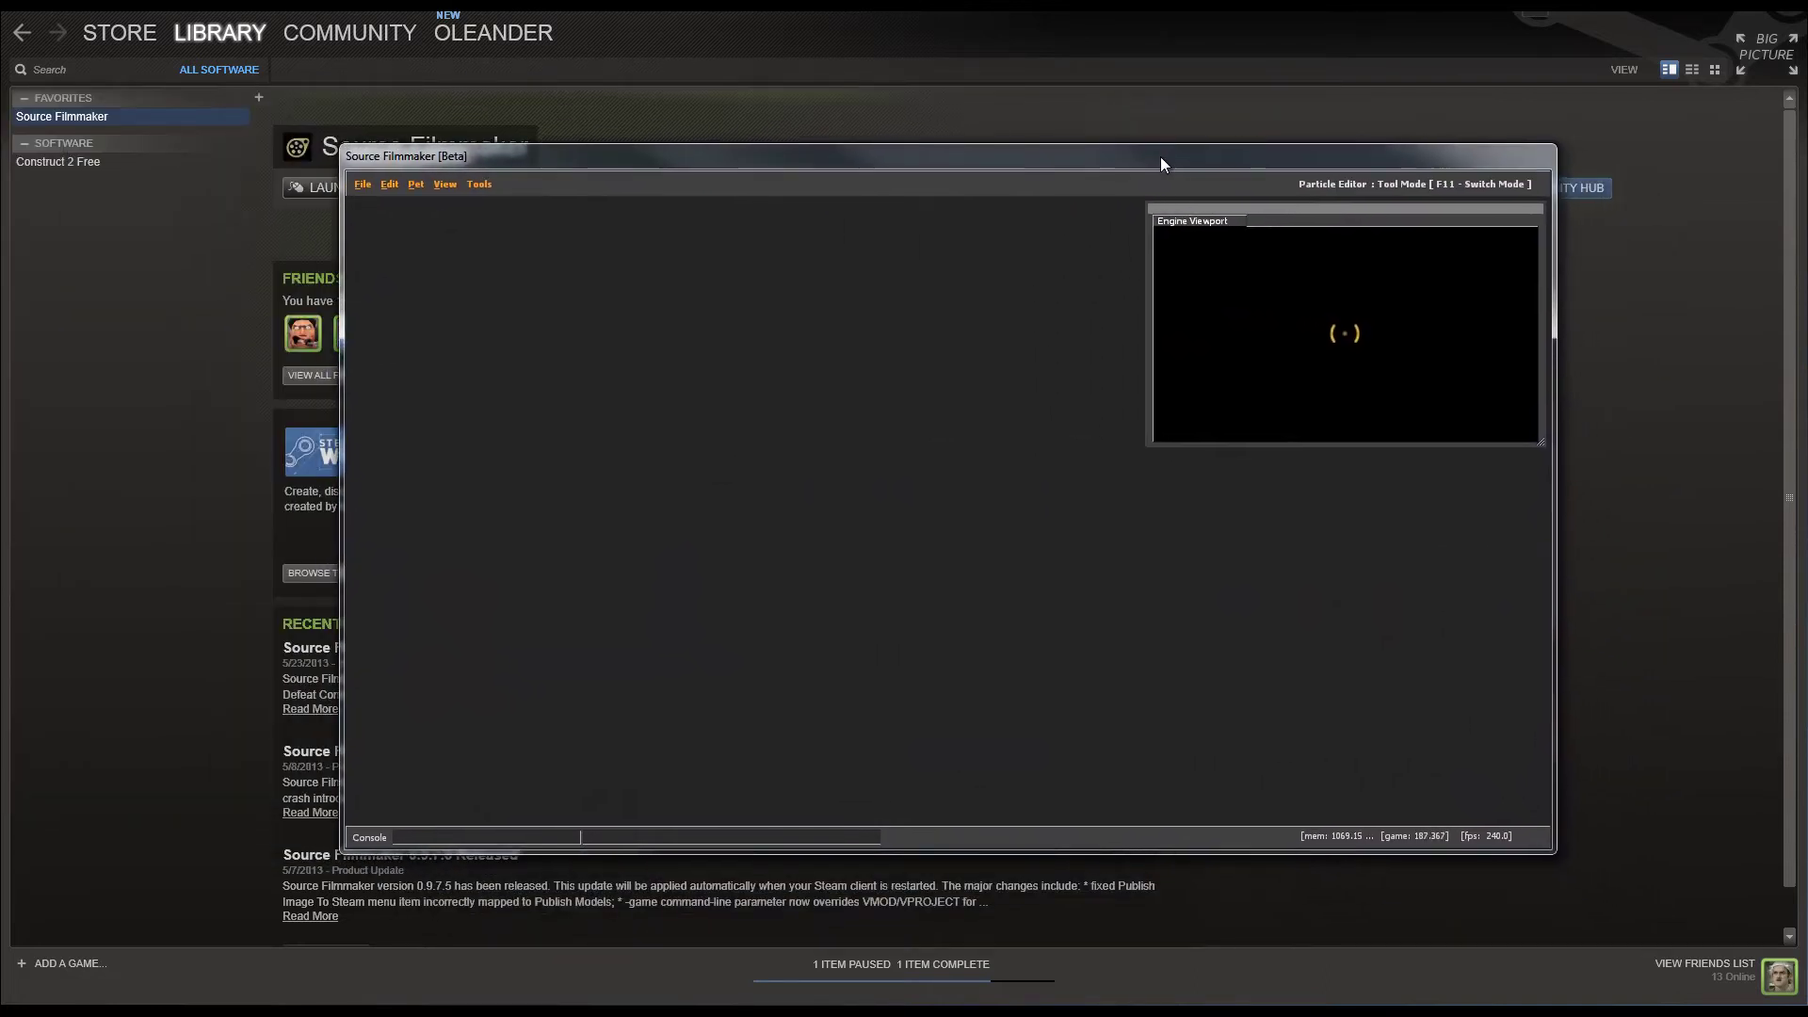
pyautogui.click(364, 185)
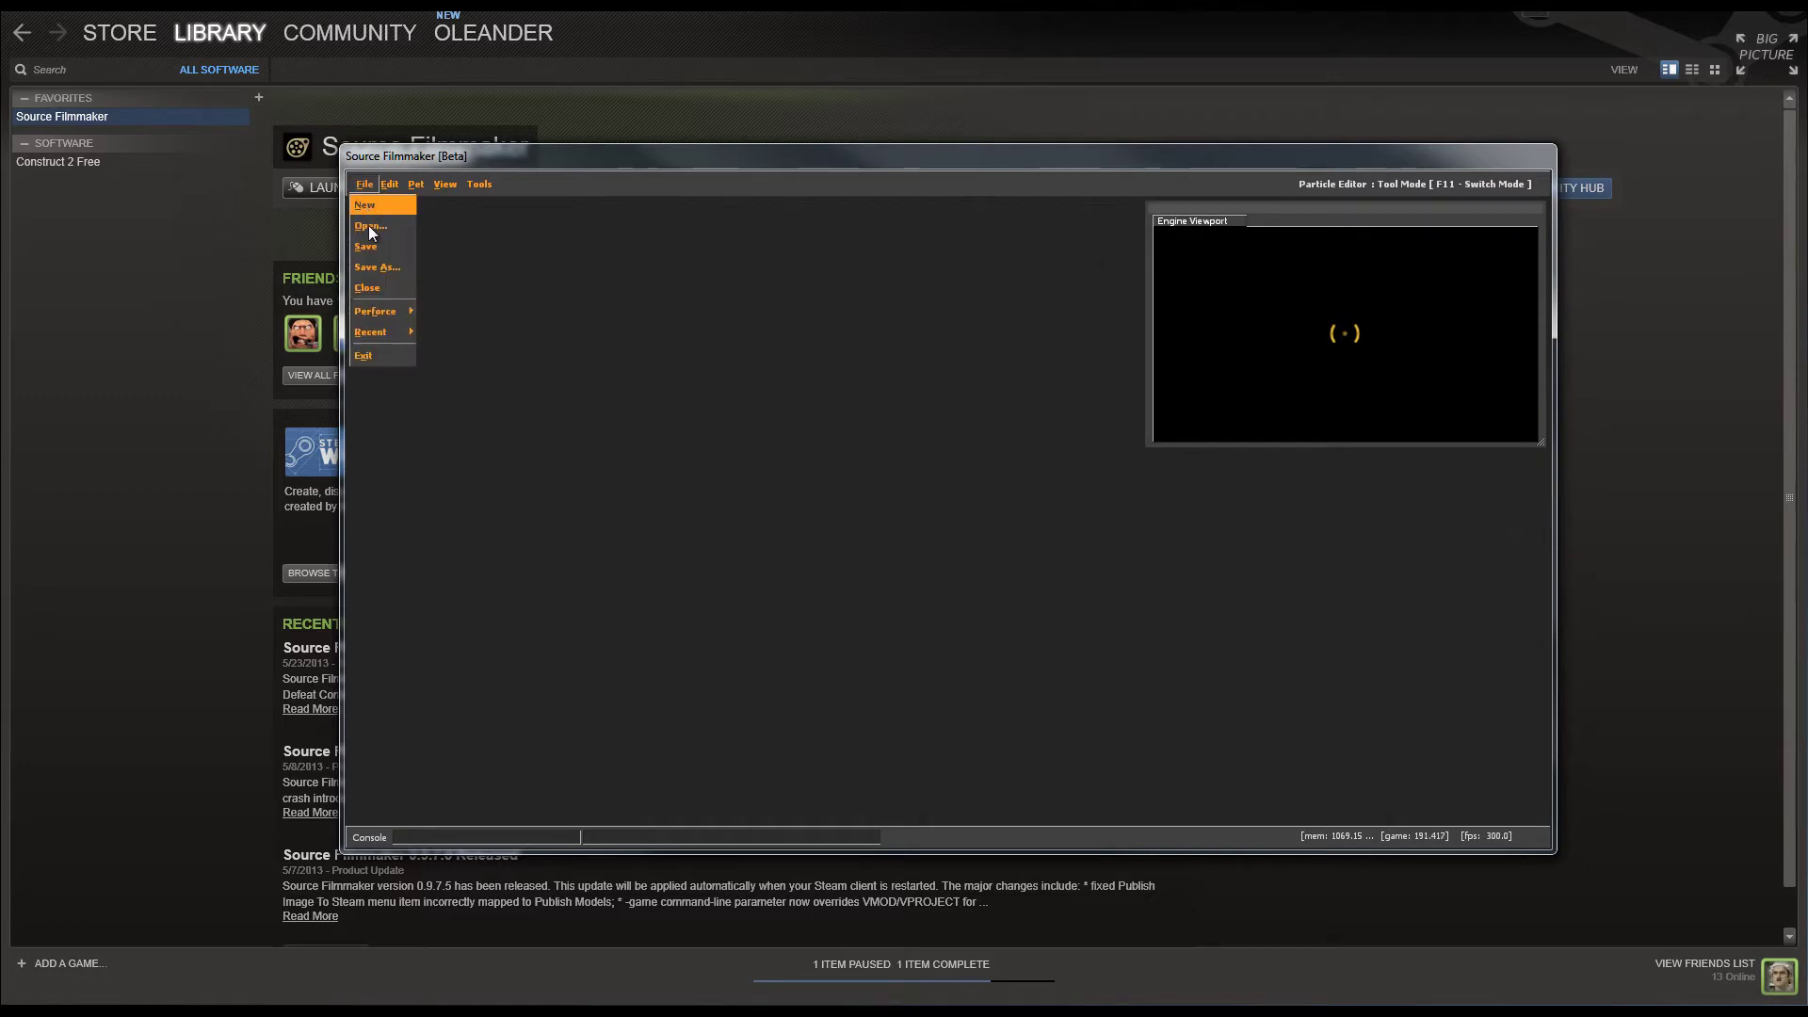
pyautogui.click(370, 224)
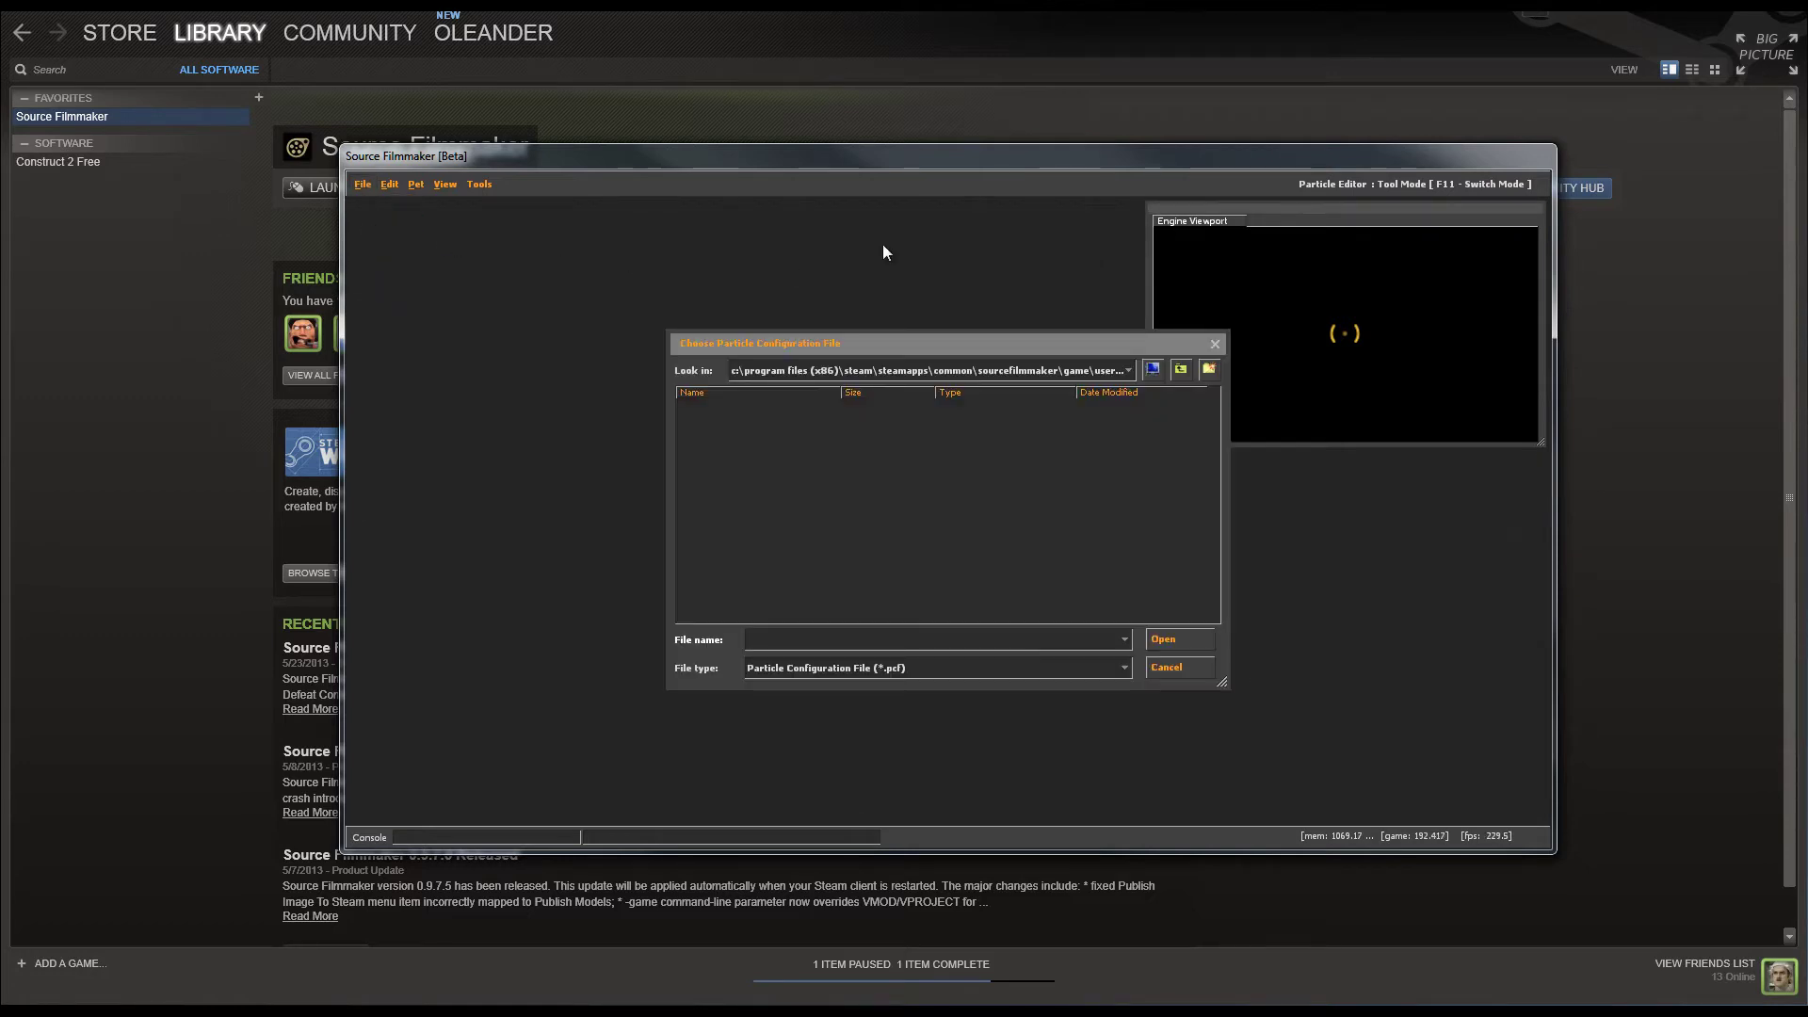
pyautogui.click(1183, 371)
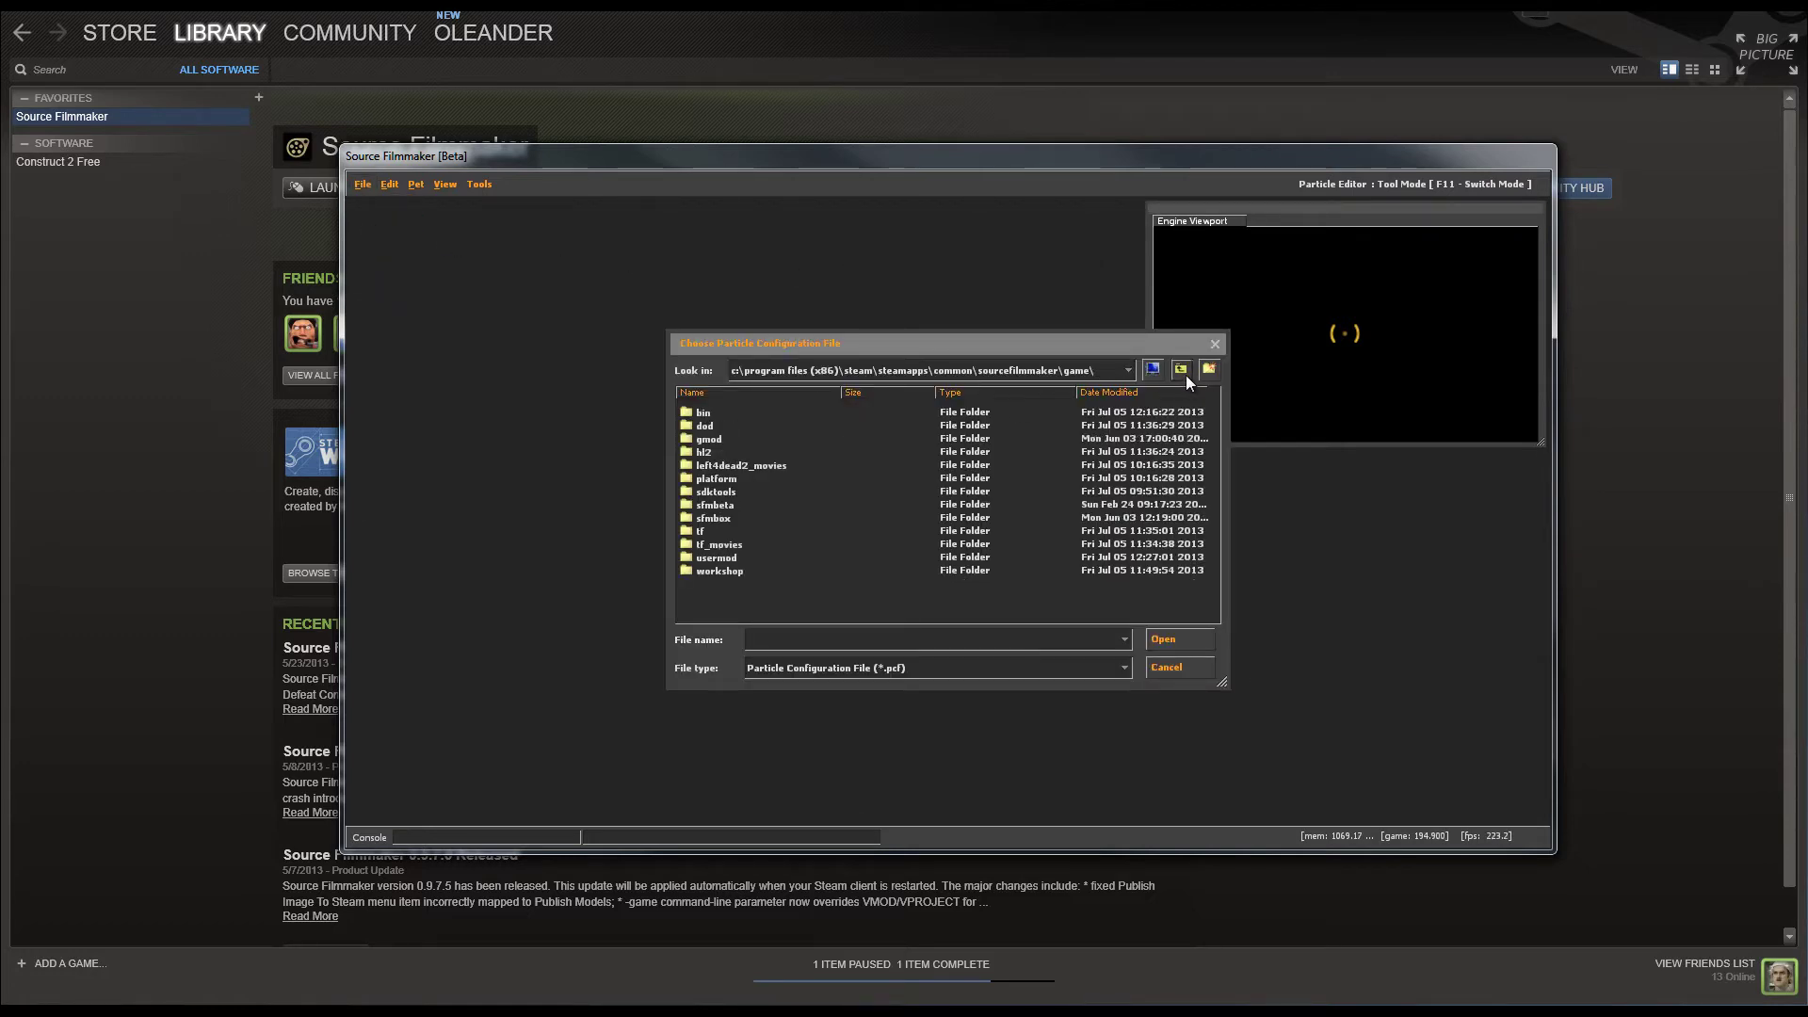
pyautogui.doubleClick(693, 528)
pyautogui.doubleClick(732, 517)
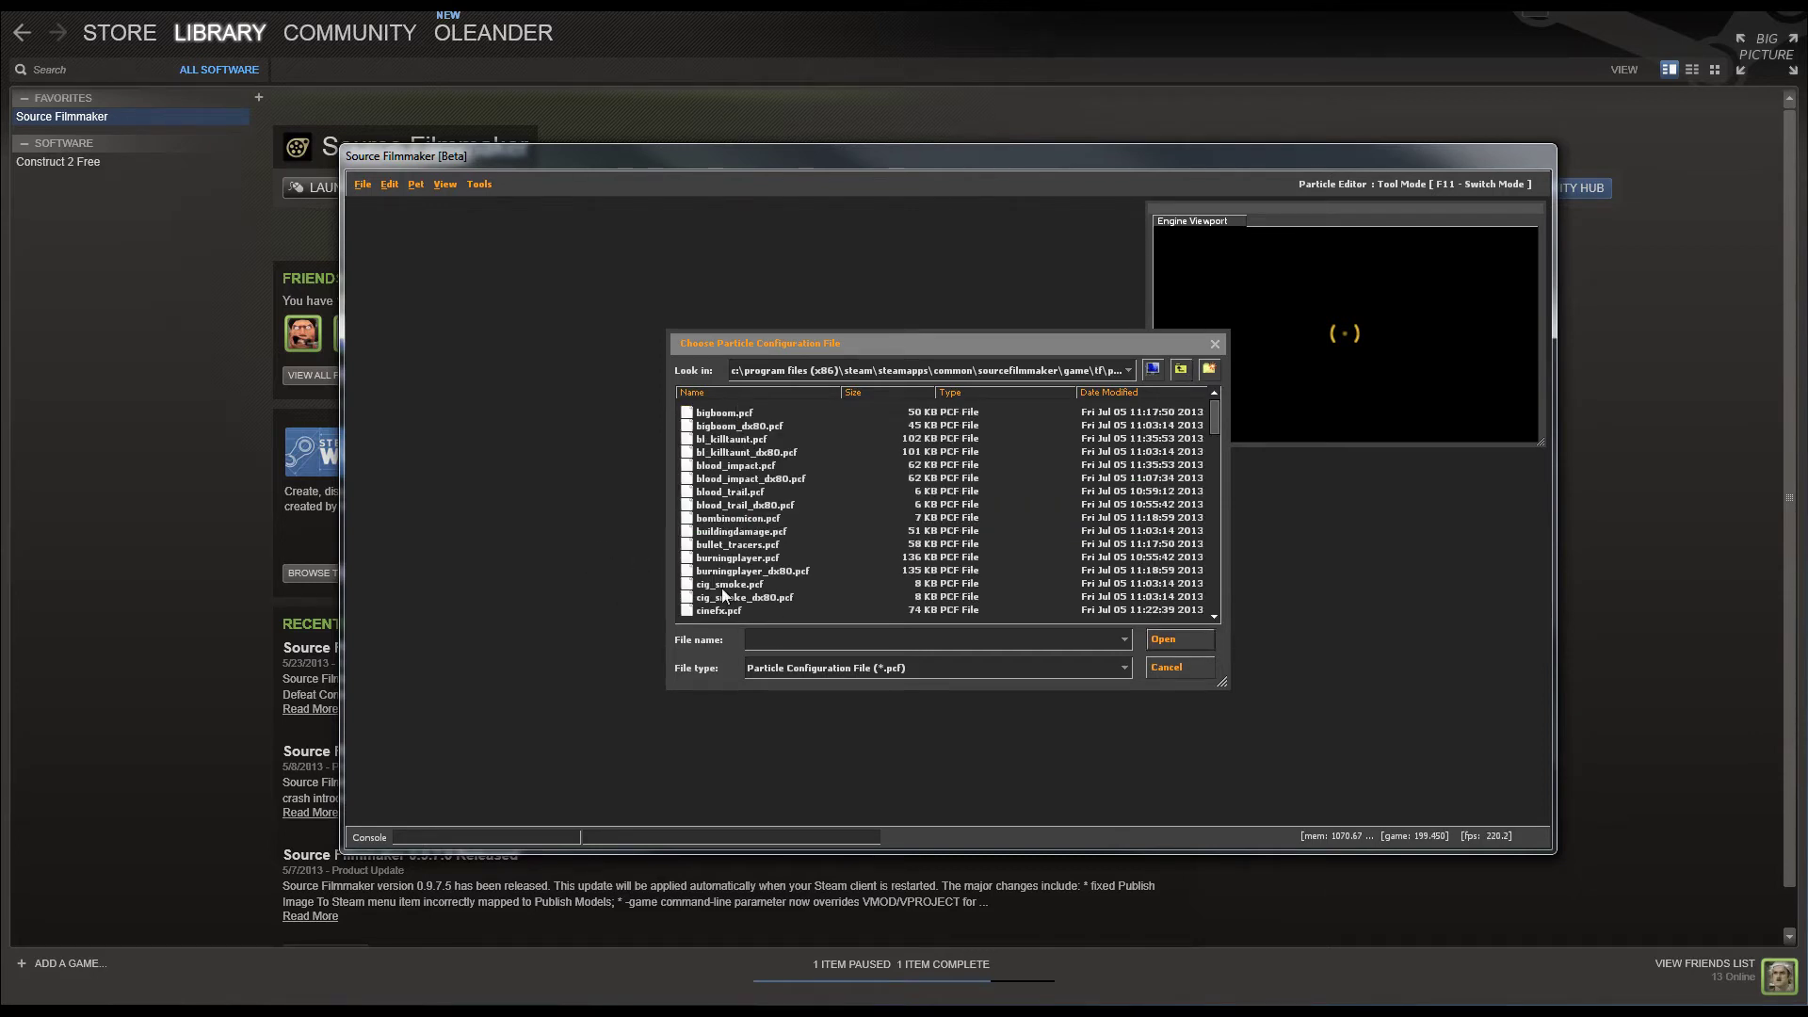
pyautogui.click(737, 415)
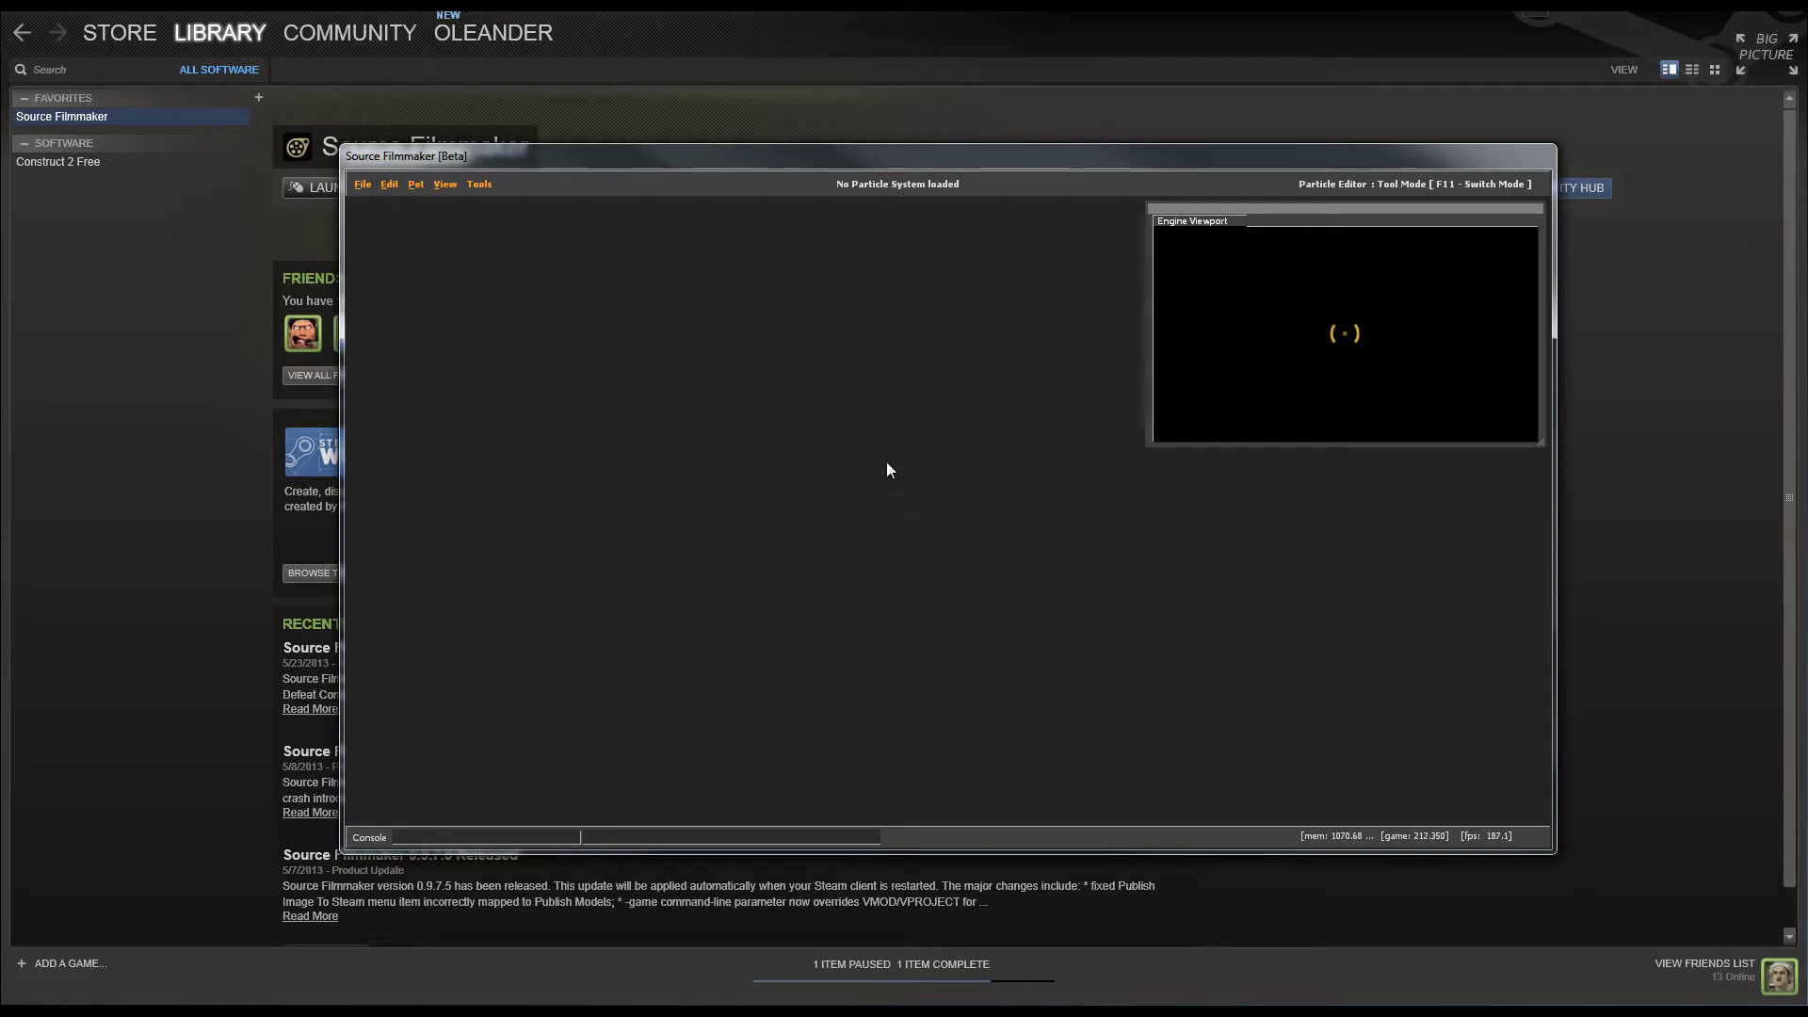
# - Try to load the cig_smoke.pcf particle configuration file
pyautogui.click(362, 184)
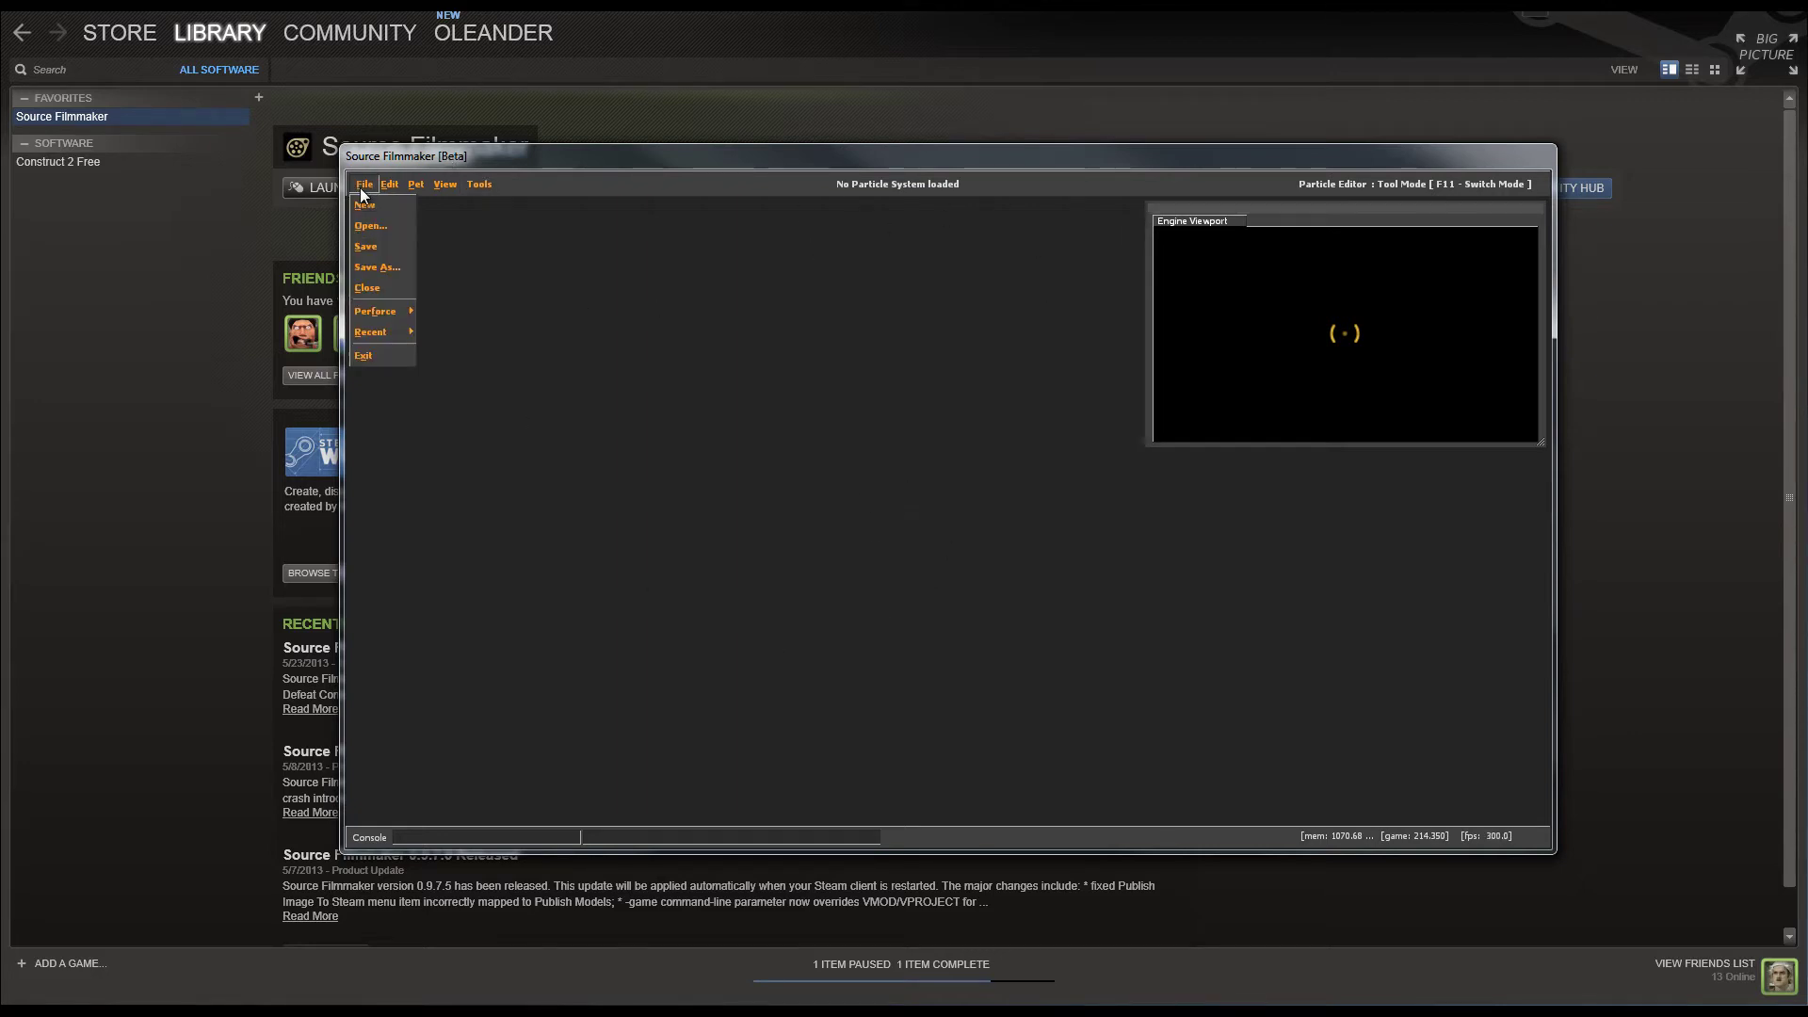
pyautogui.click(375, 225)
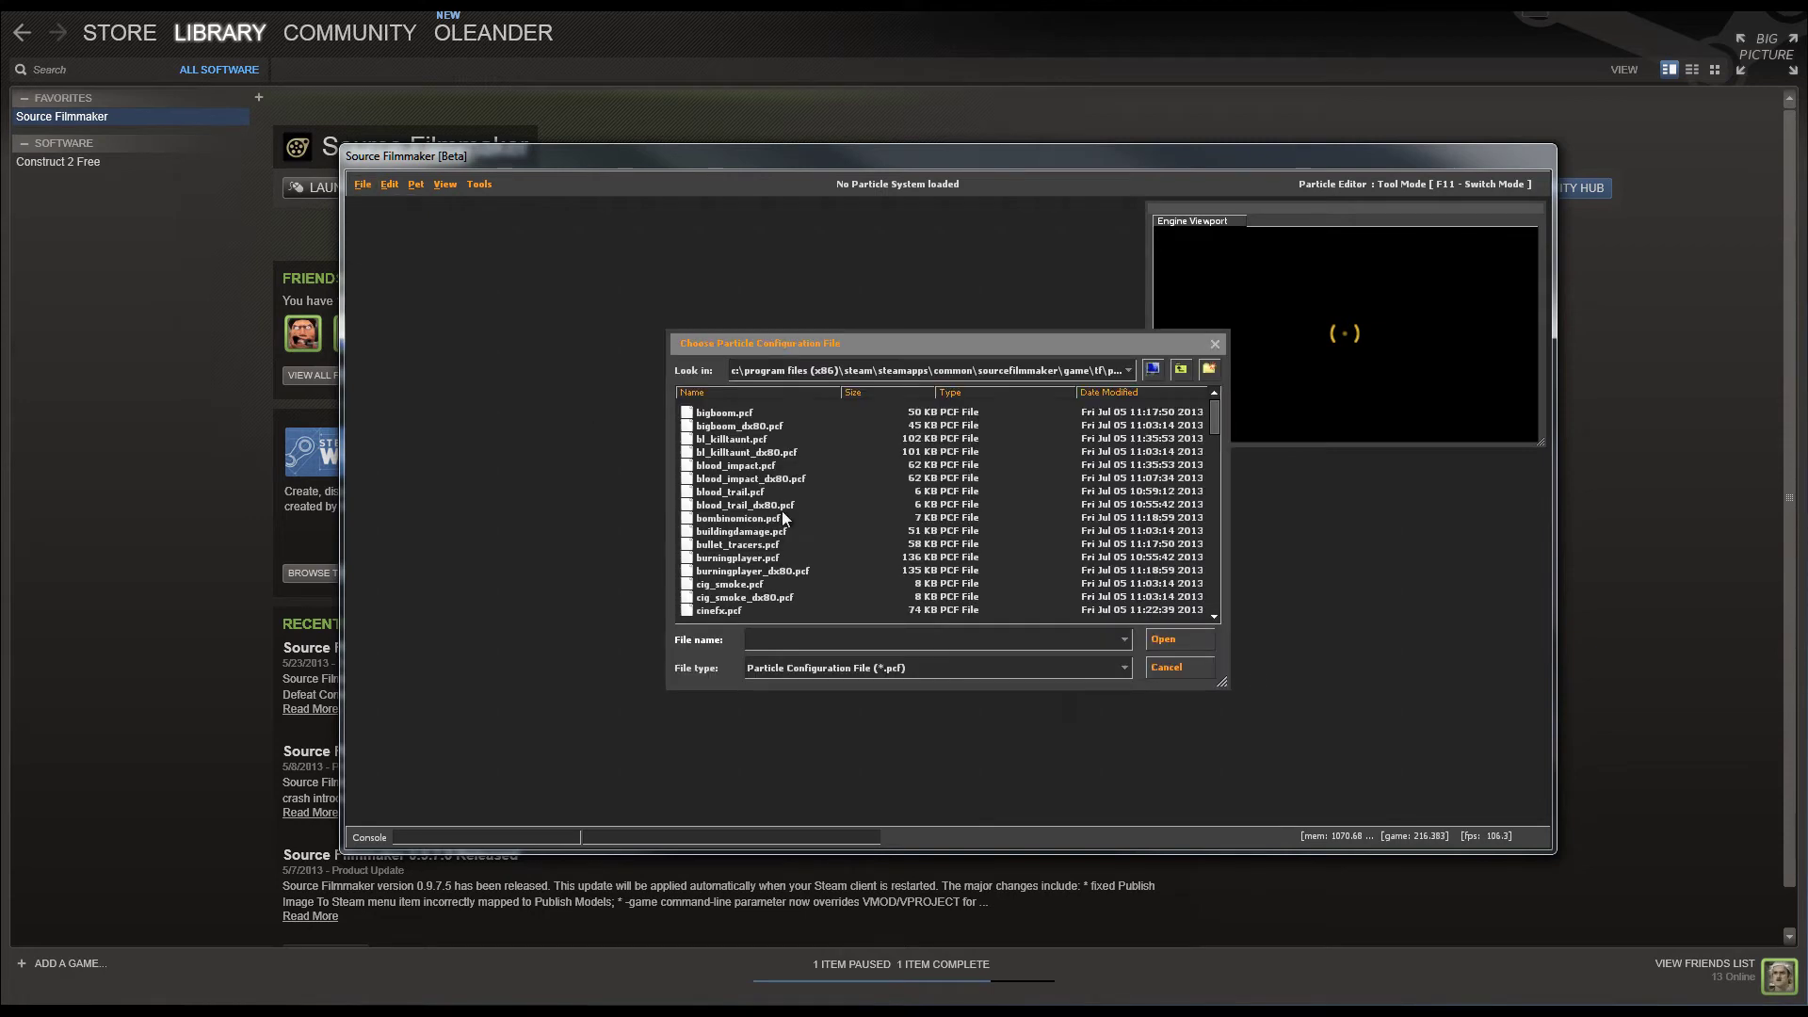
pyautogui.scroll(-1, 782, 510)
pyautogui.scroll(-2, 739, 490)
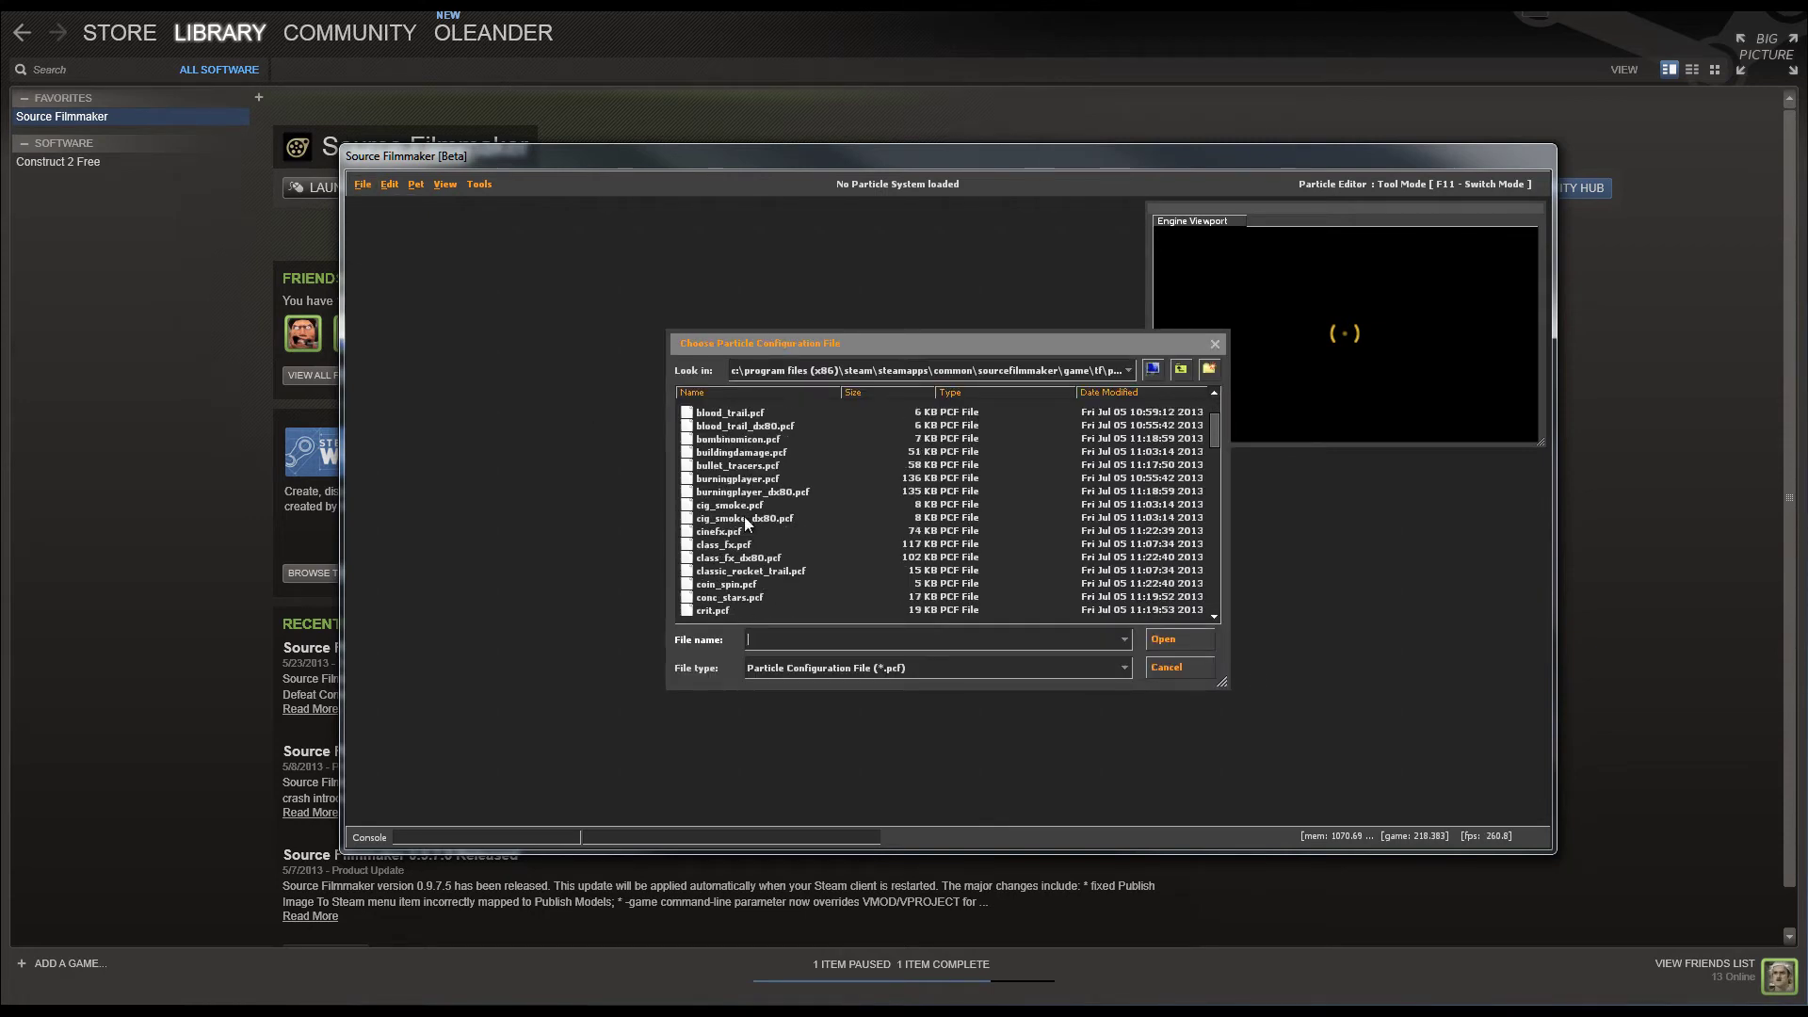
pyautogui.click(739, 505)
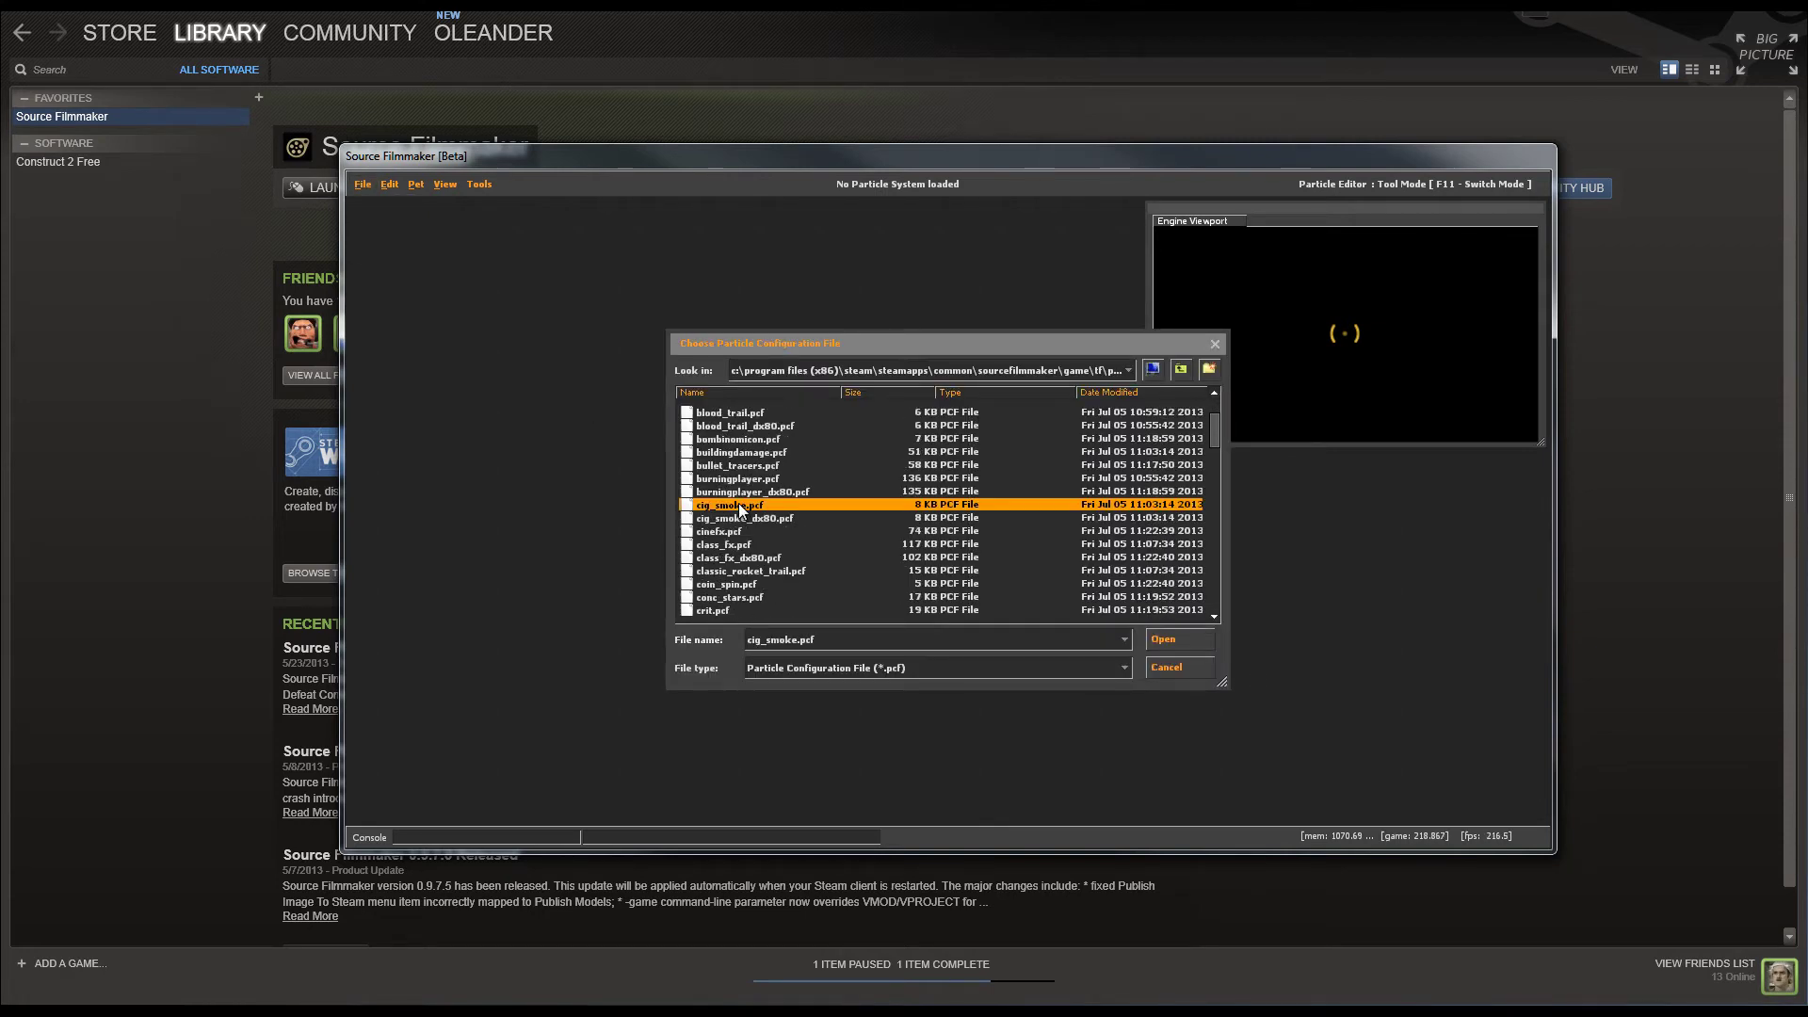
pyautogui.click(1177, 640)
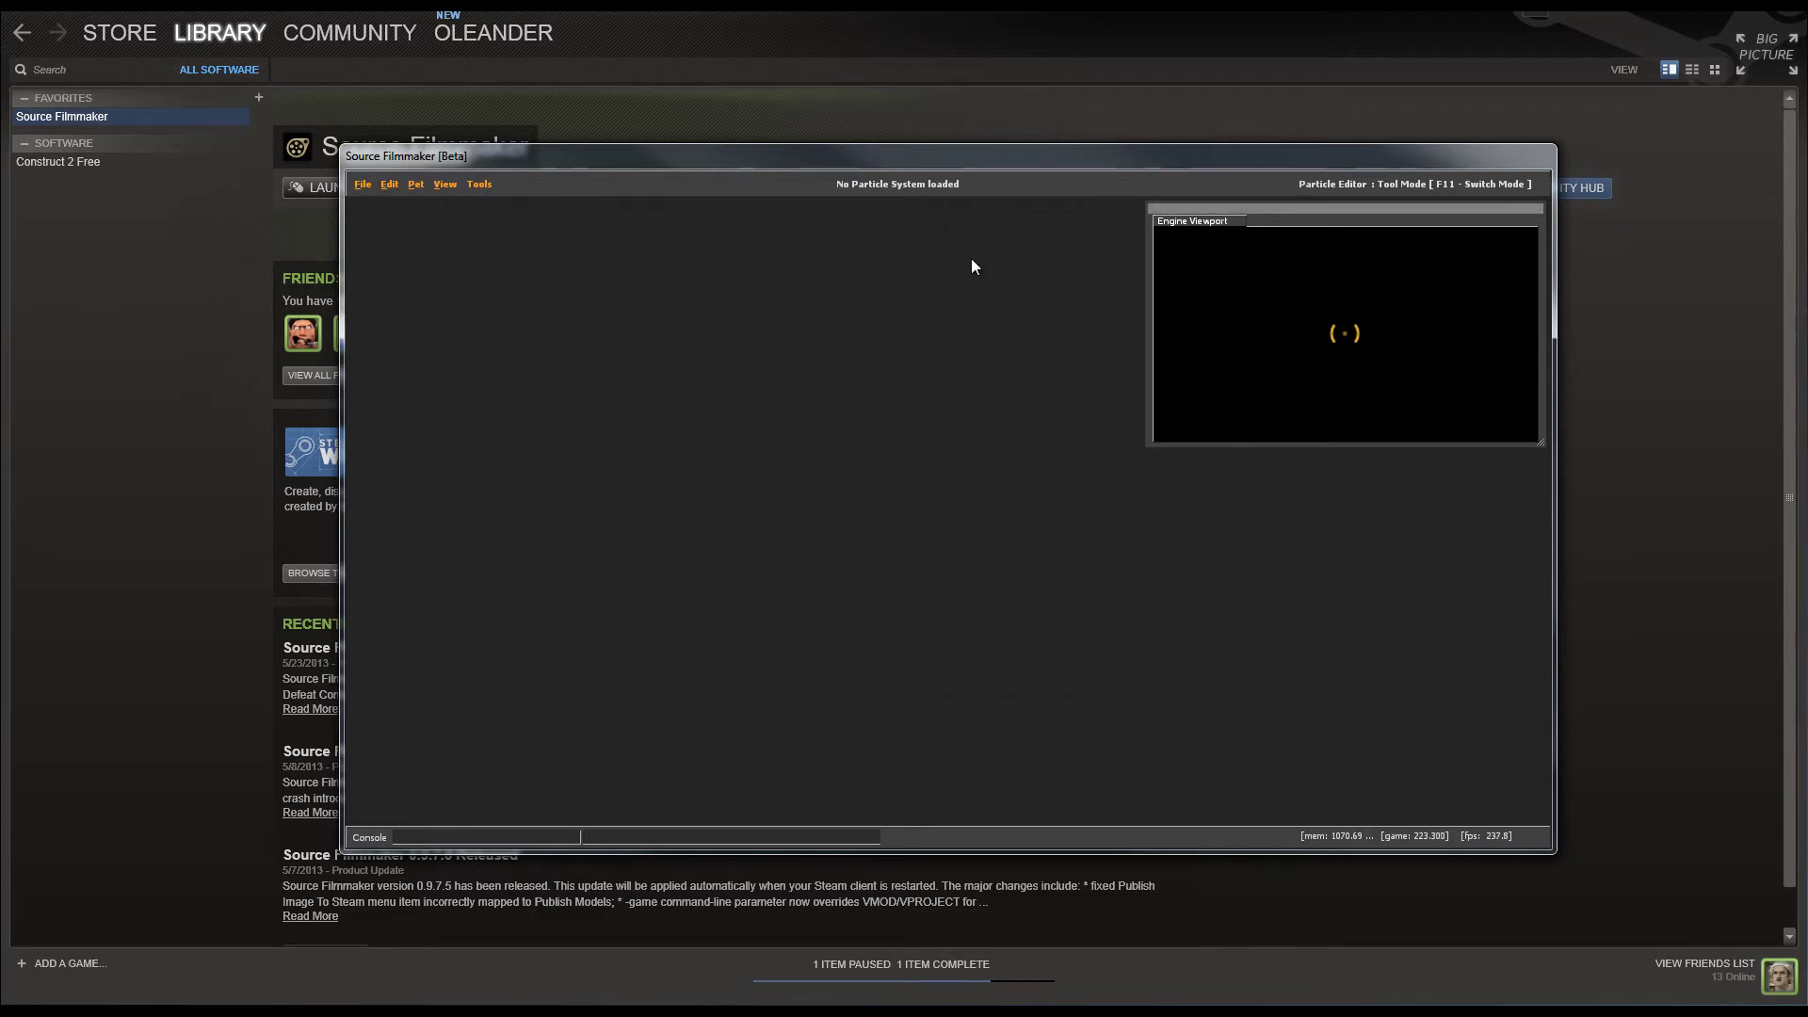
# - Switch back to SFM and pull camera1 back to frame the medic's head and torso
pyautogui.click(486, 184)
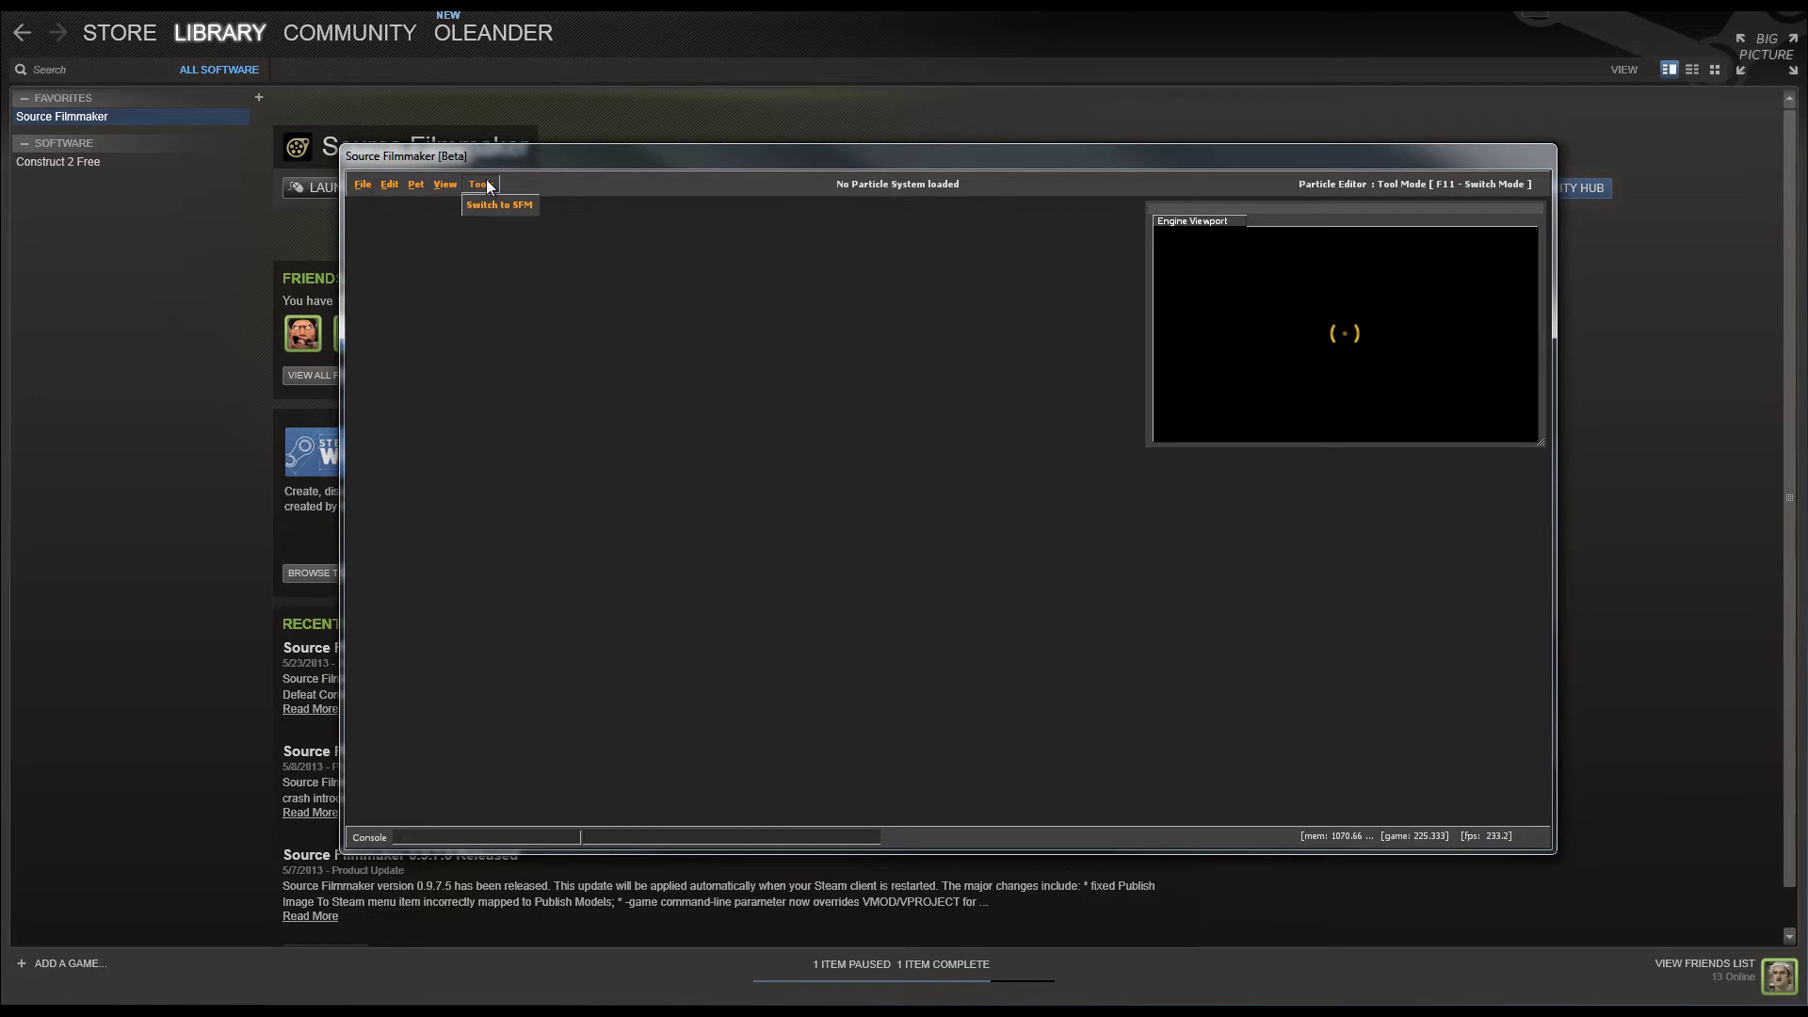
pyautogui.click(492, 205)
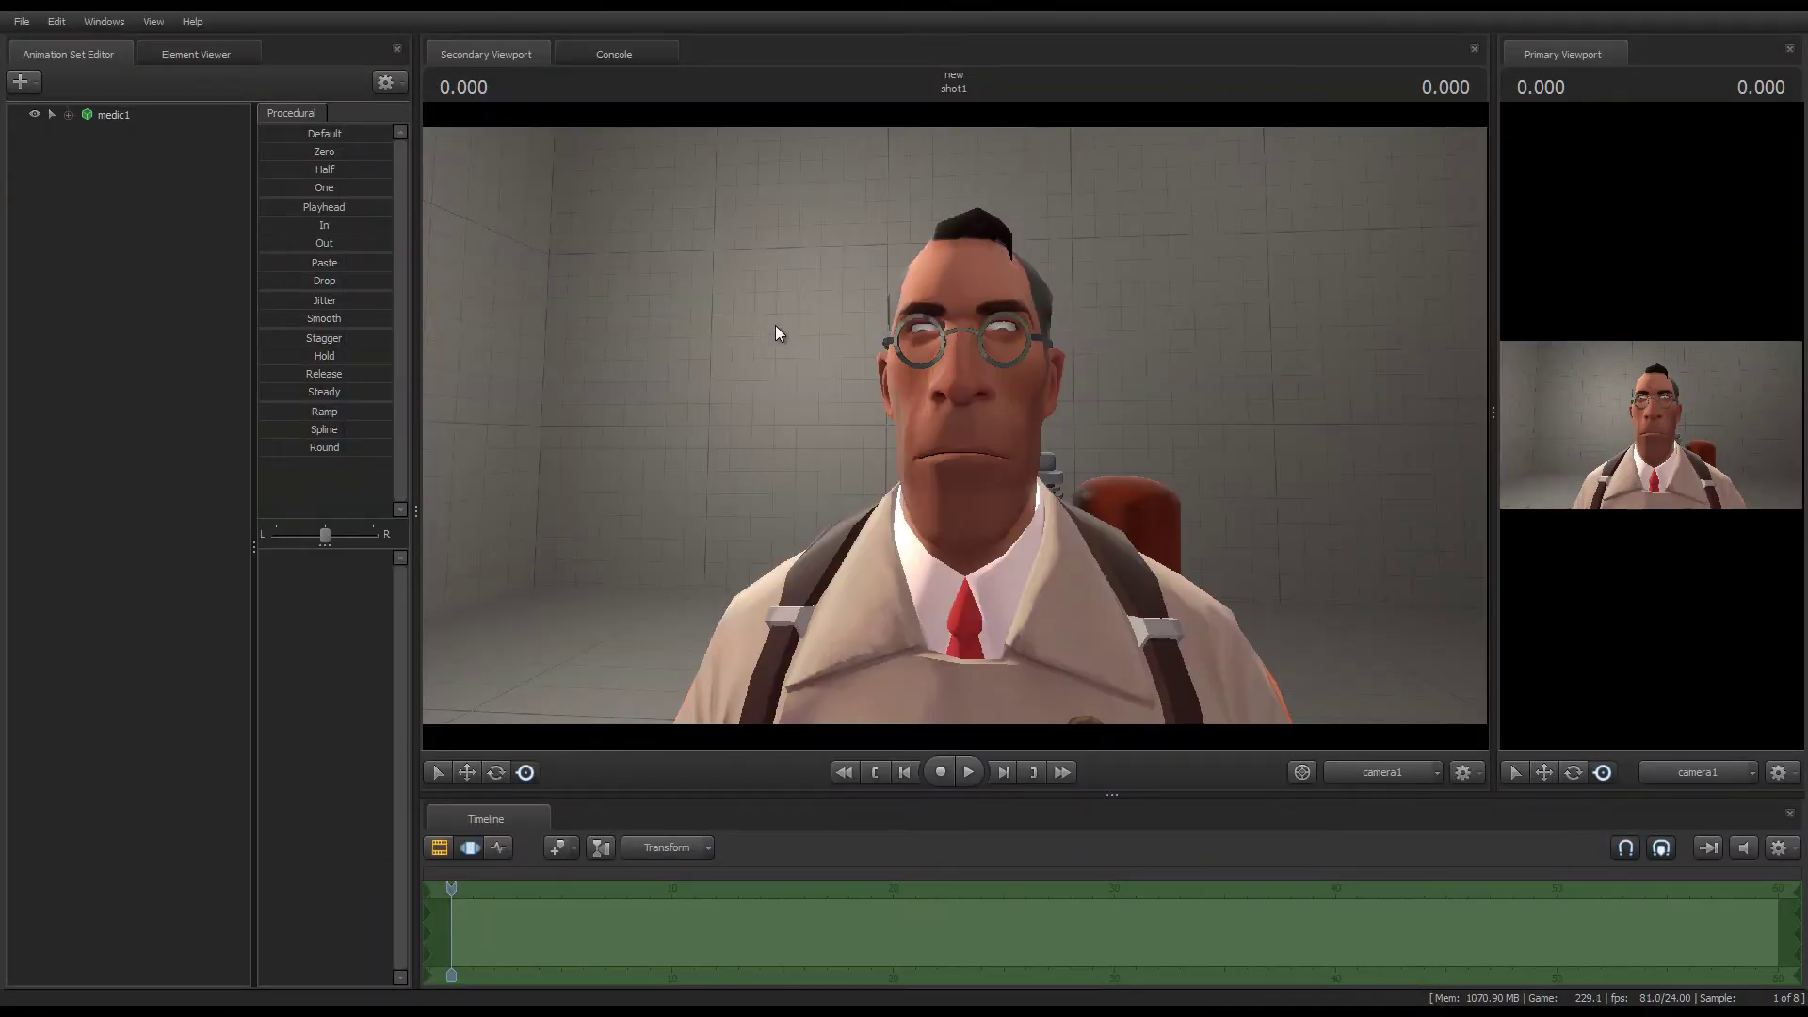
pyautogui.moveTo(821, 326); pyautogui.dragTo(978, 428)
pyautogui.press('s')
pyautogui.press('z')
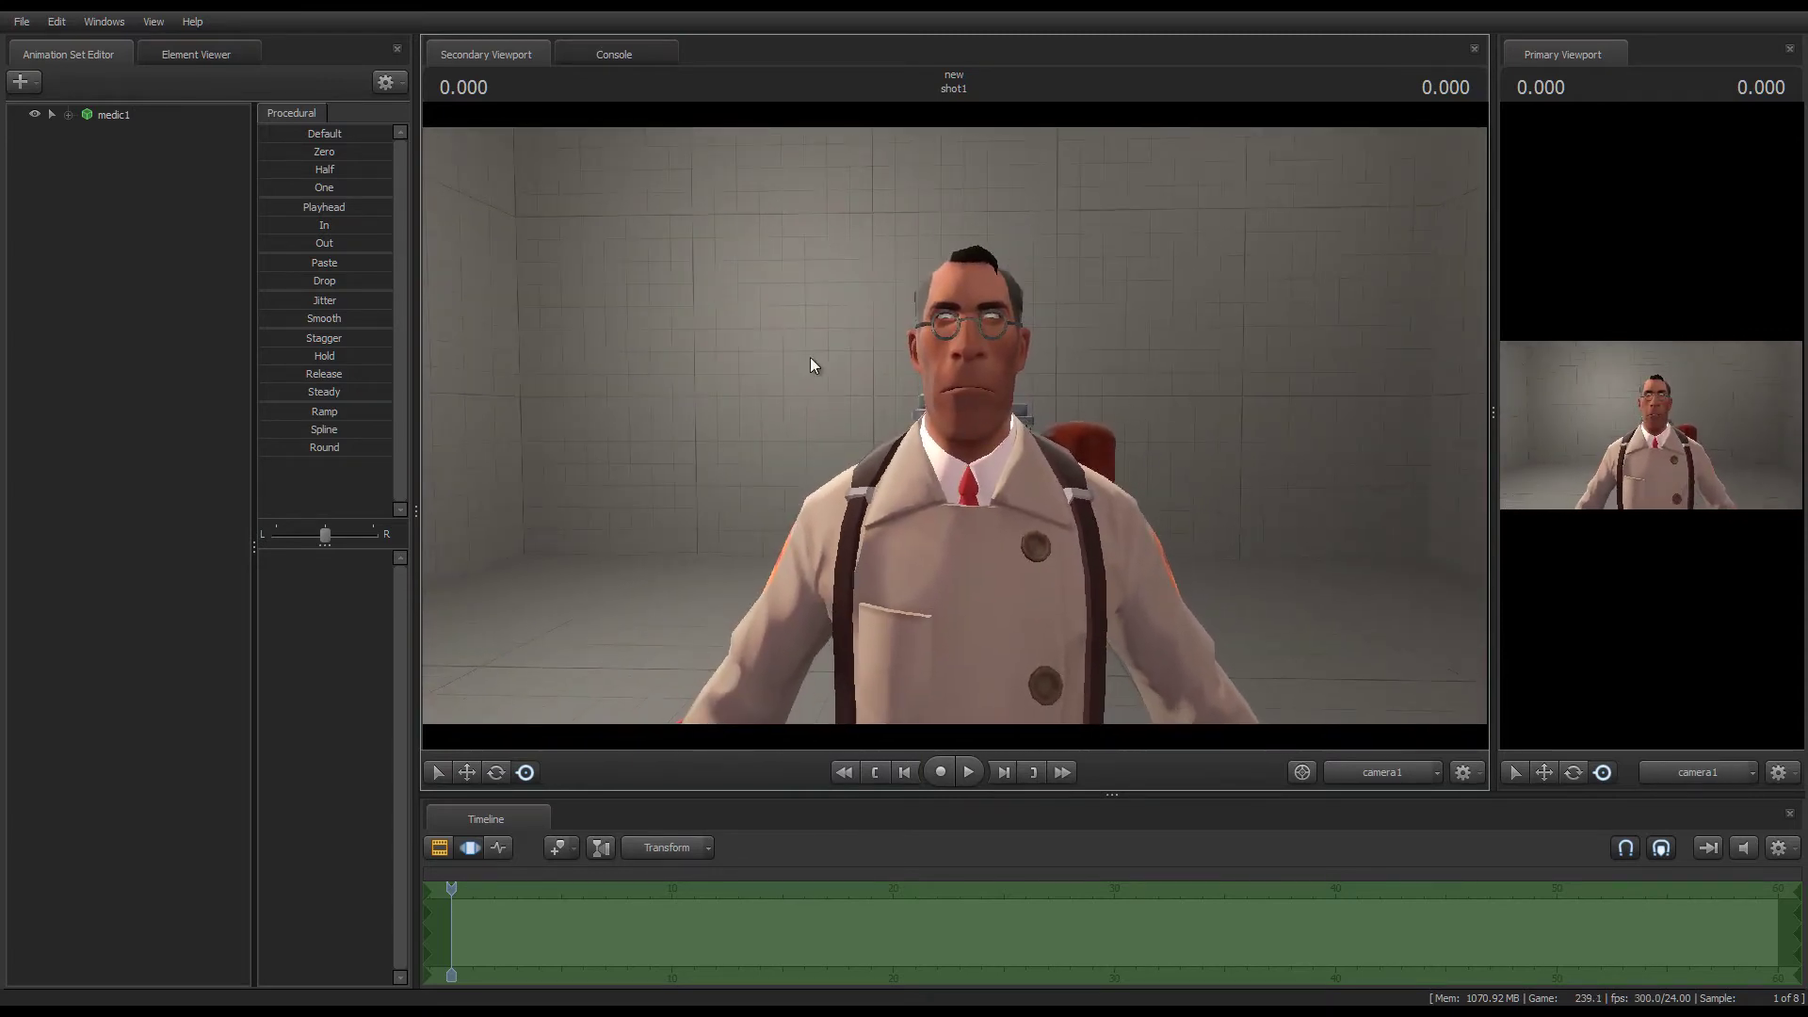
pyautogui.moveTo(959, 279); pyautogui.dragTo(1028, 324)
pyautogui.moveTo(955, 433); pyautogui.dragTo(955, 425)
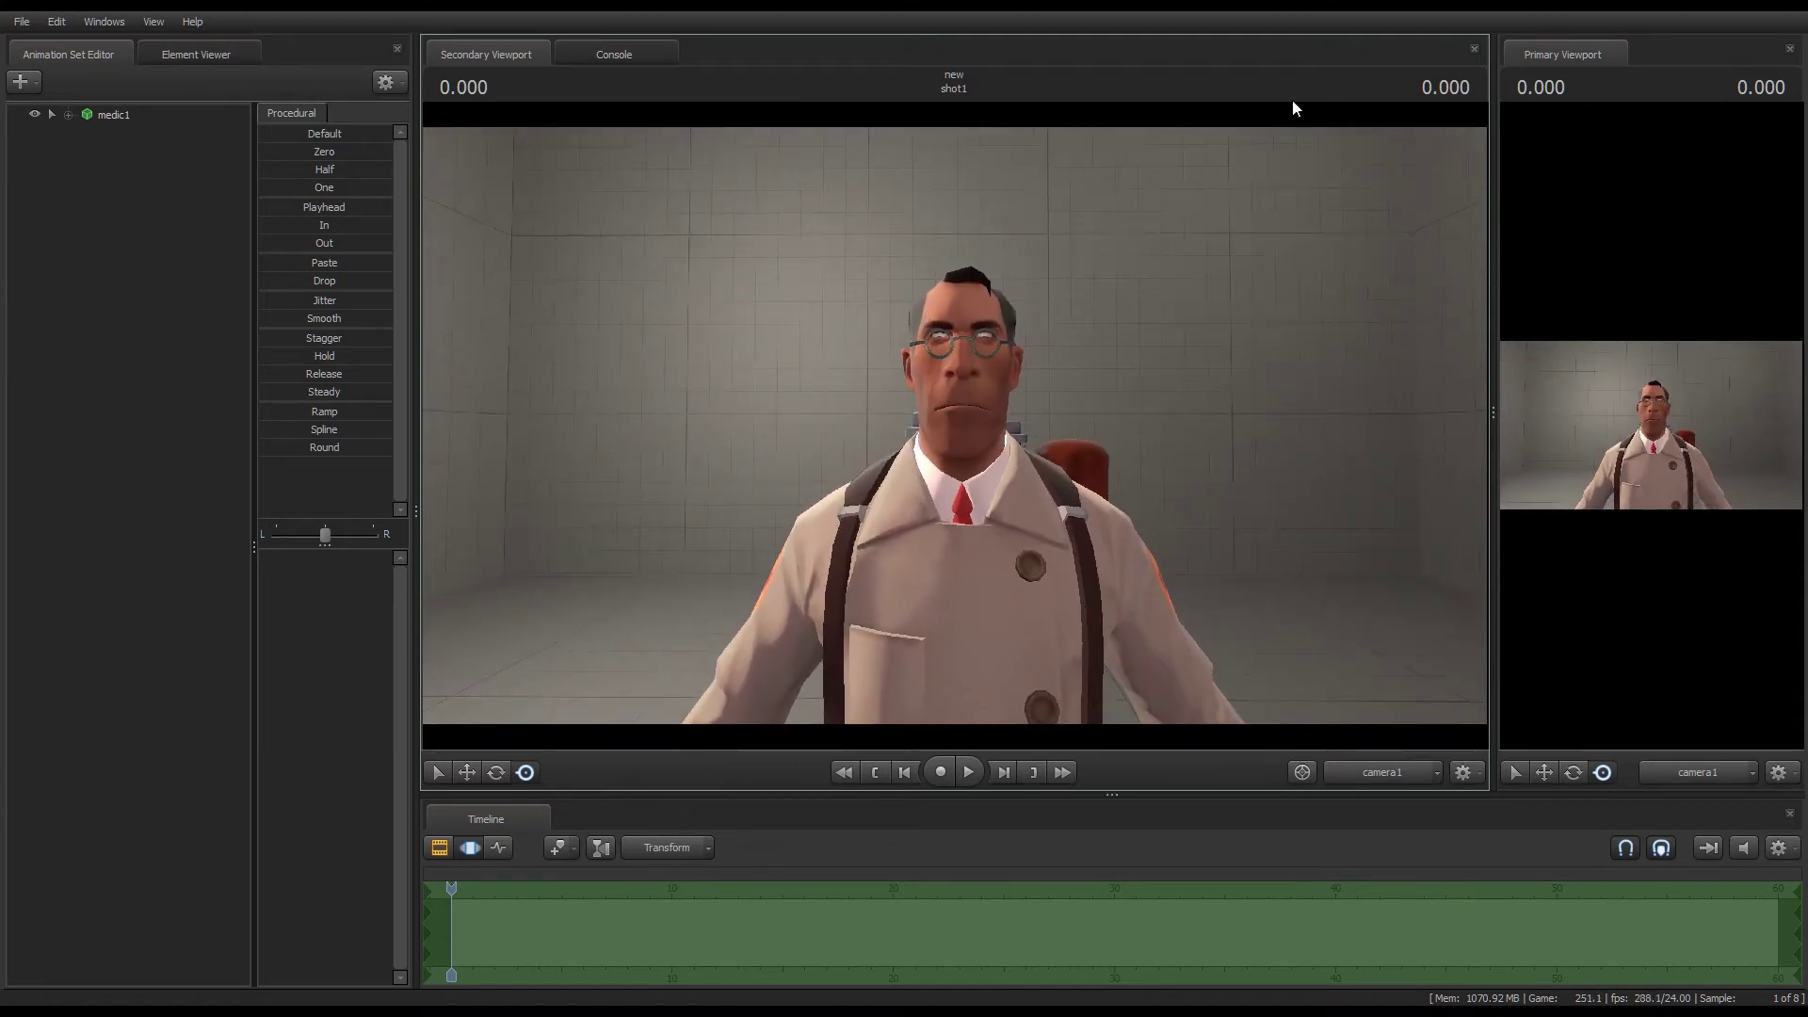
# - Close Source Filmmaker and start its SDK from the Steam library
pyautogui.click(1790, 8)
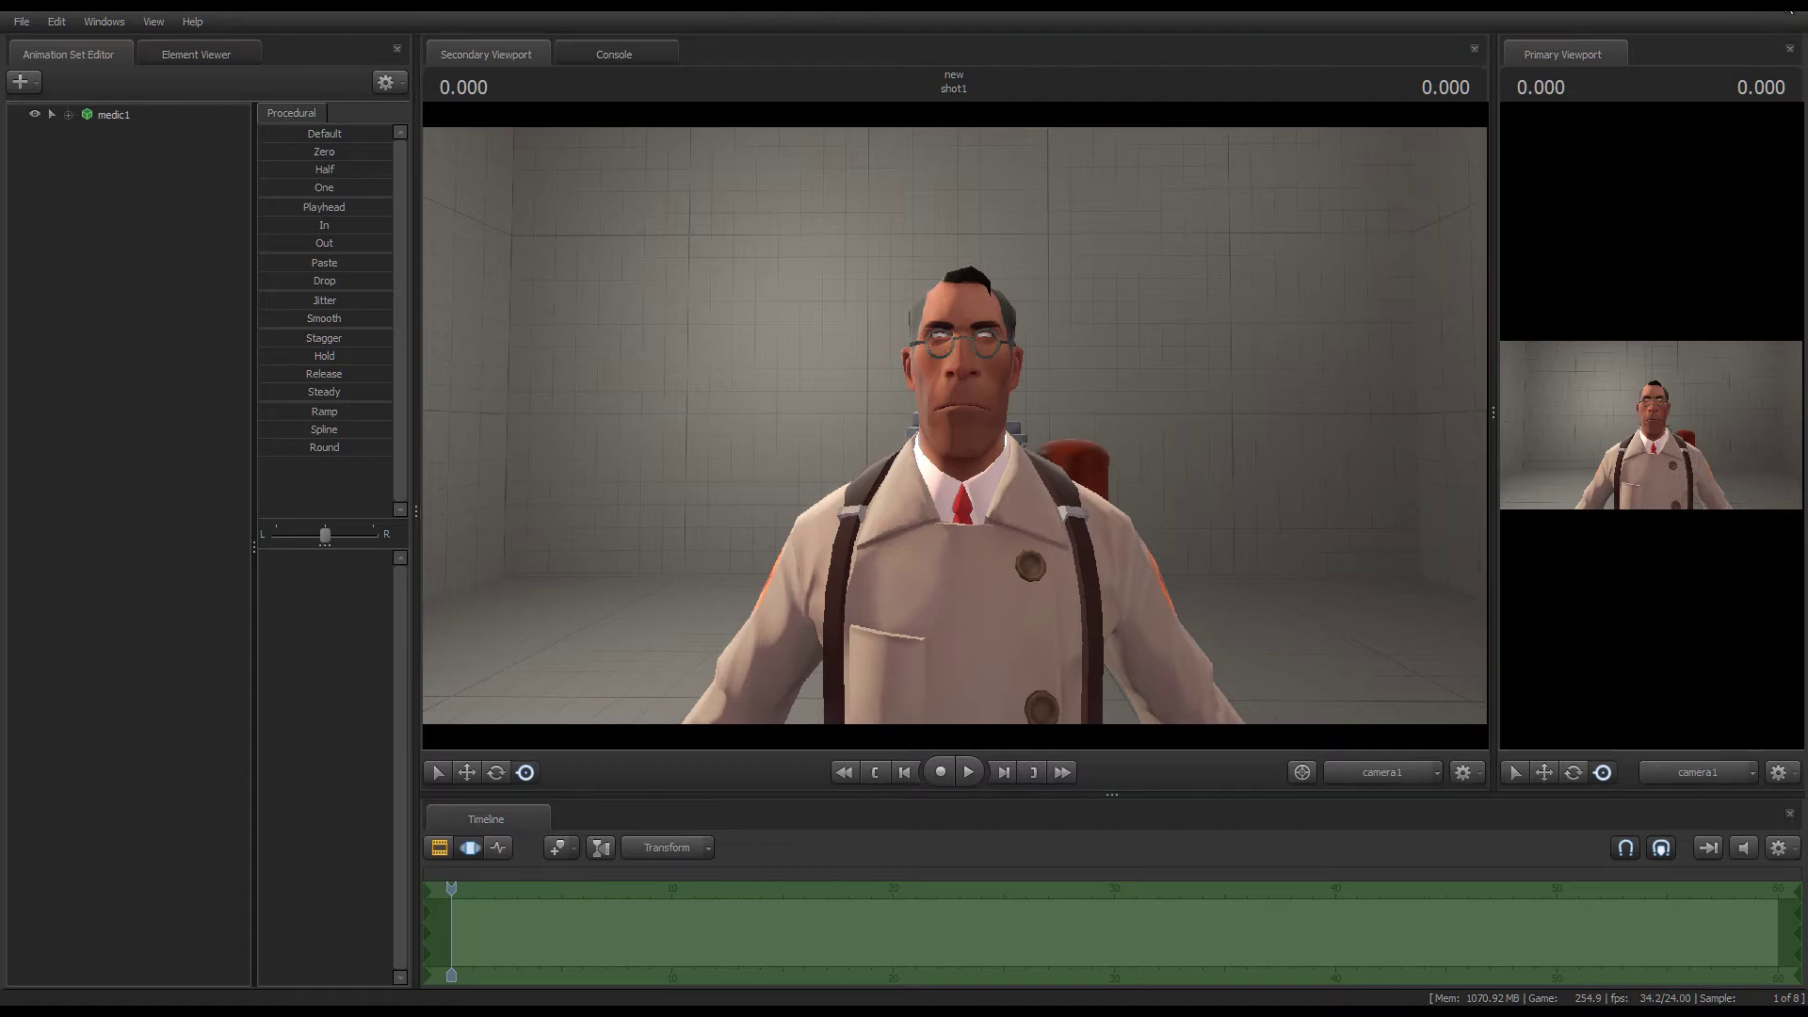
pyautogui.click(910, 517)
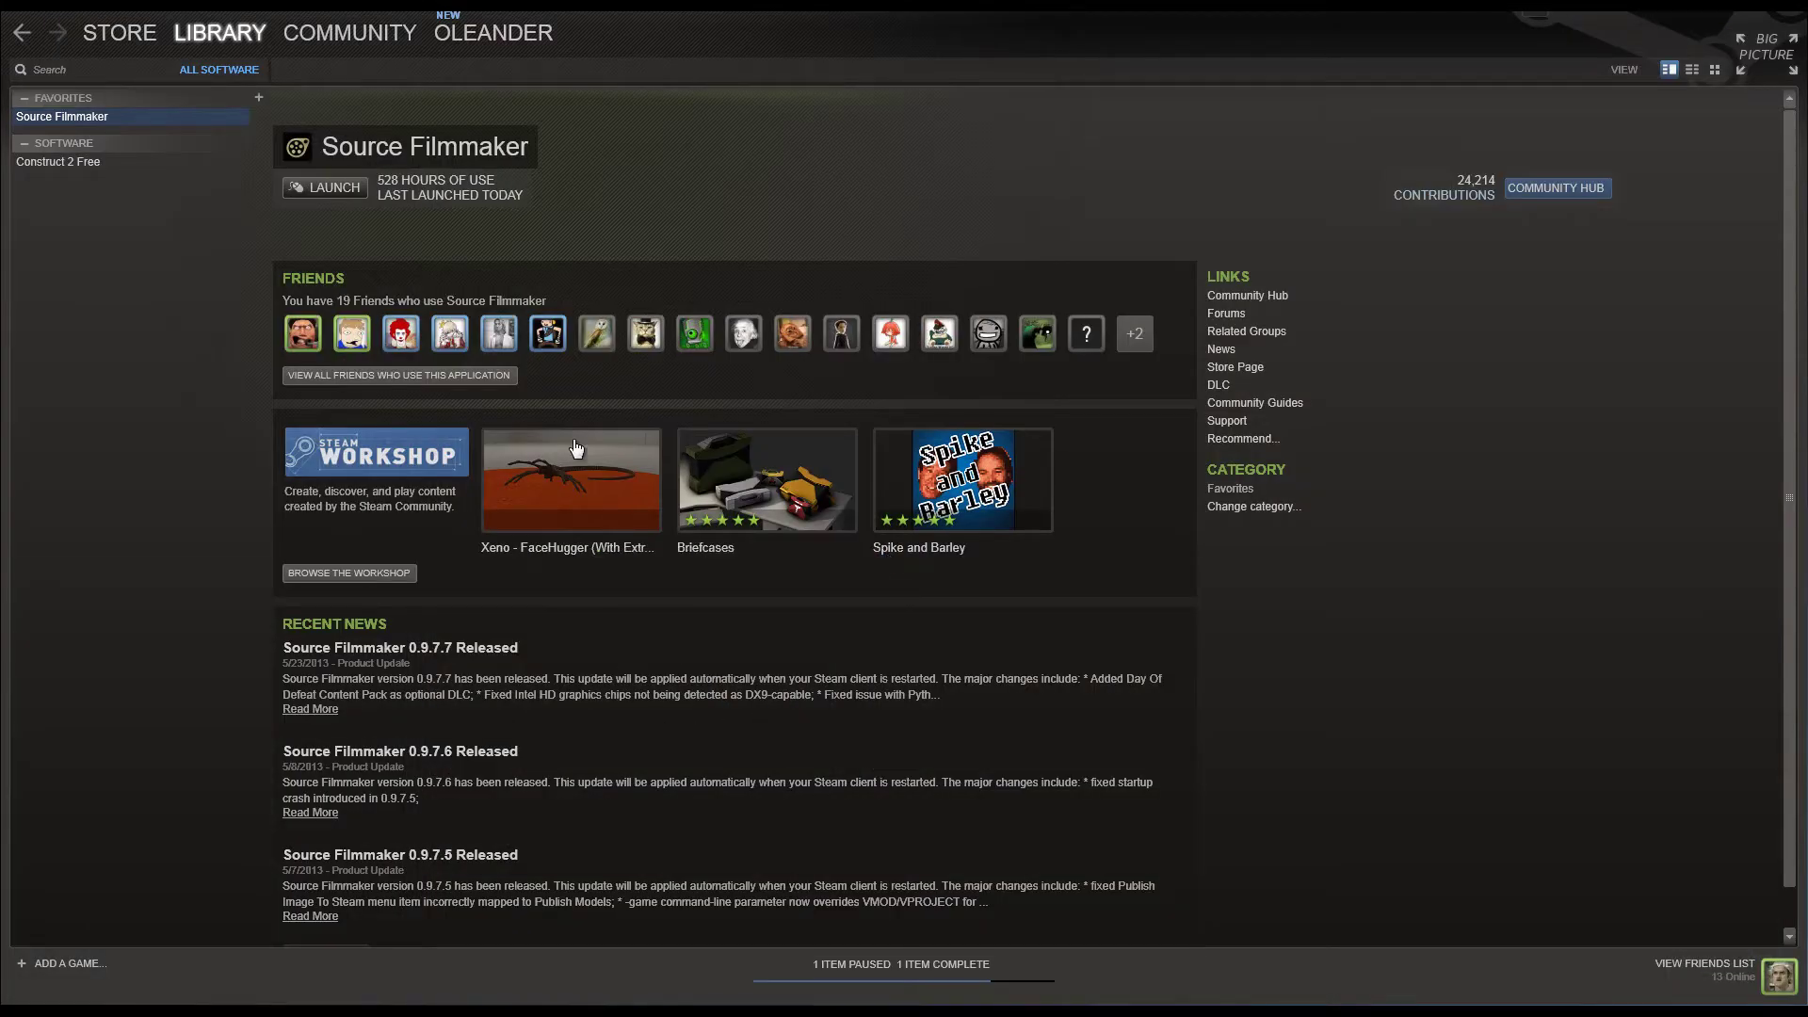
pyautogui.click(318, 196)
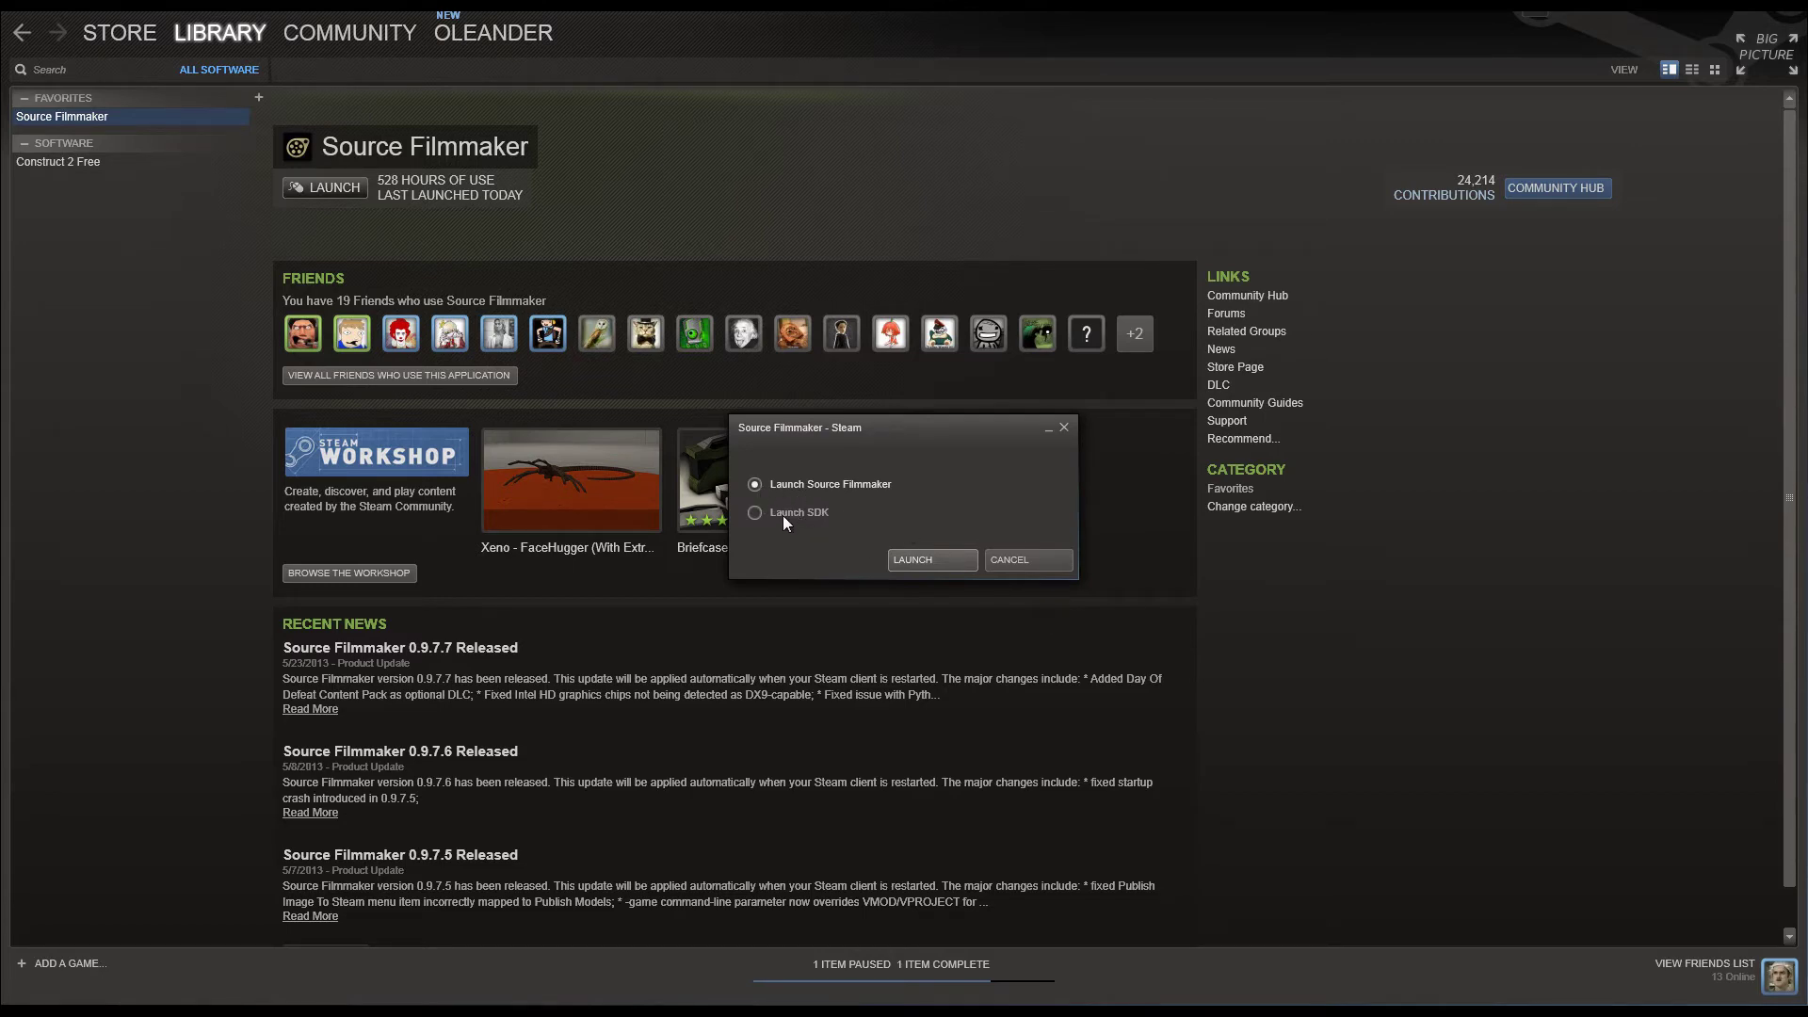
pyautogui.click(759, 512)
pyautogui.click(918, 565)
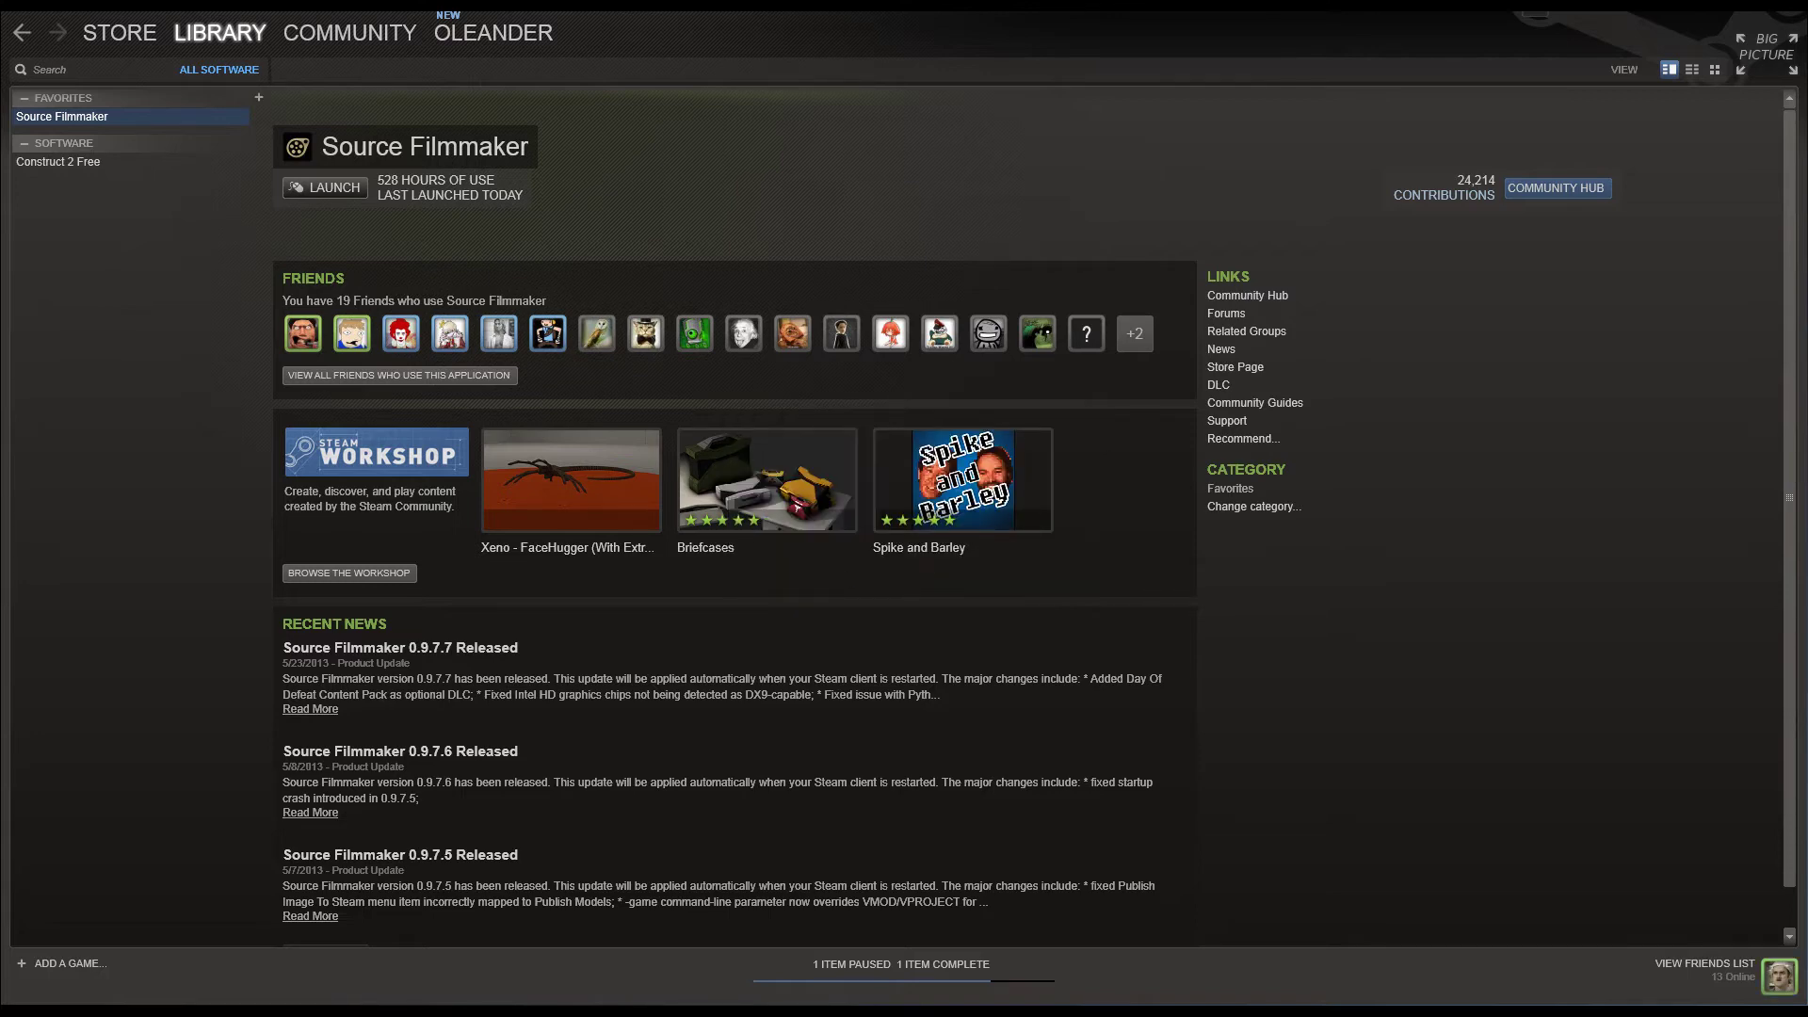
# - Create a session named new at 24 fps in the default sessions directory of Source Filmmaker
pyautogui.moveTo(944, 273); pyautogui.dragTo(936, 314)
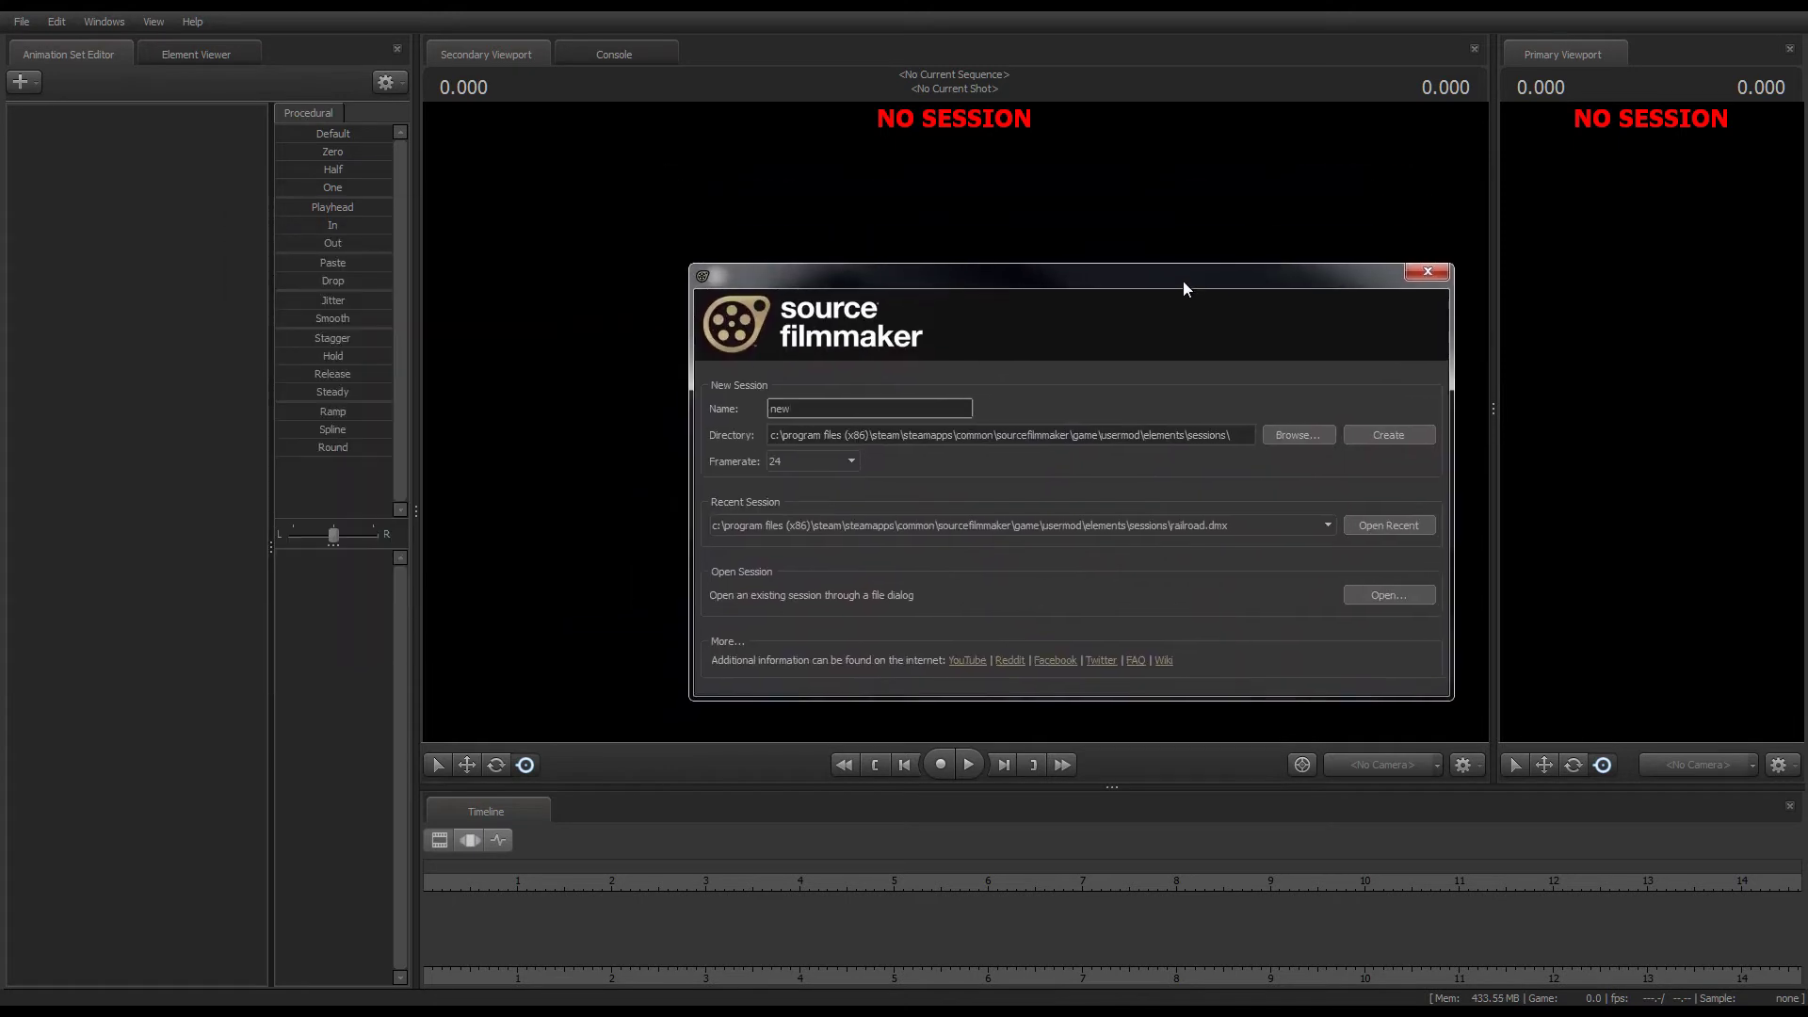
pyautogui.click(1386, 437)
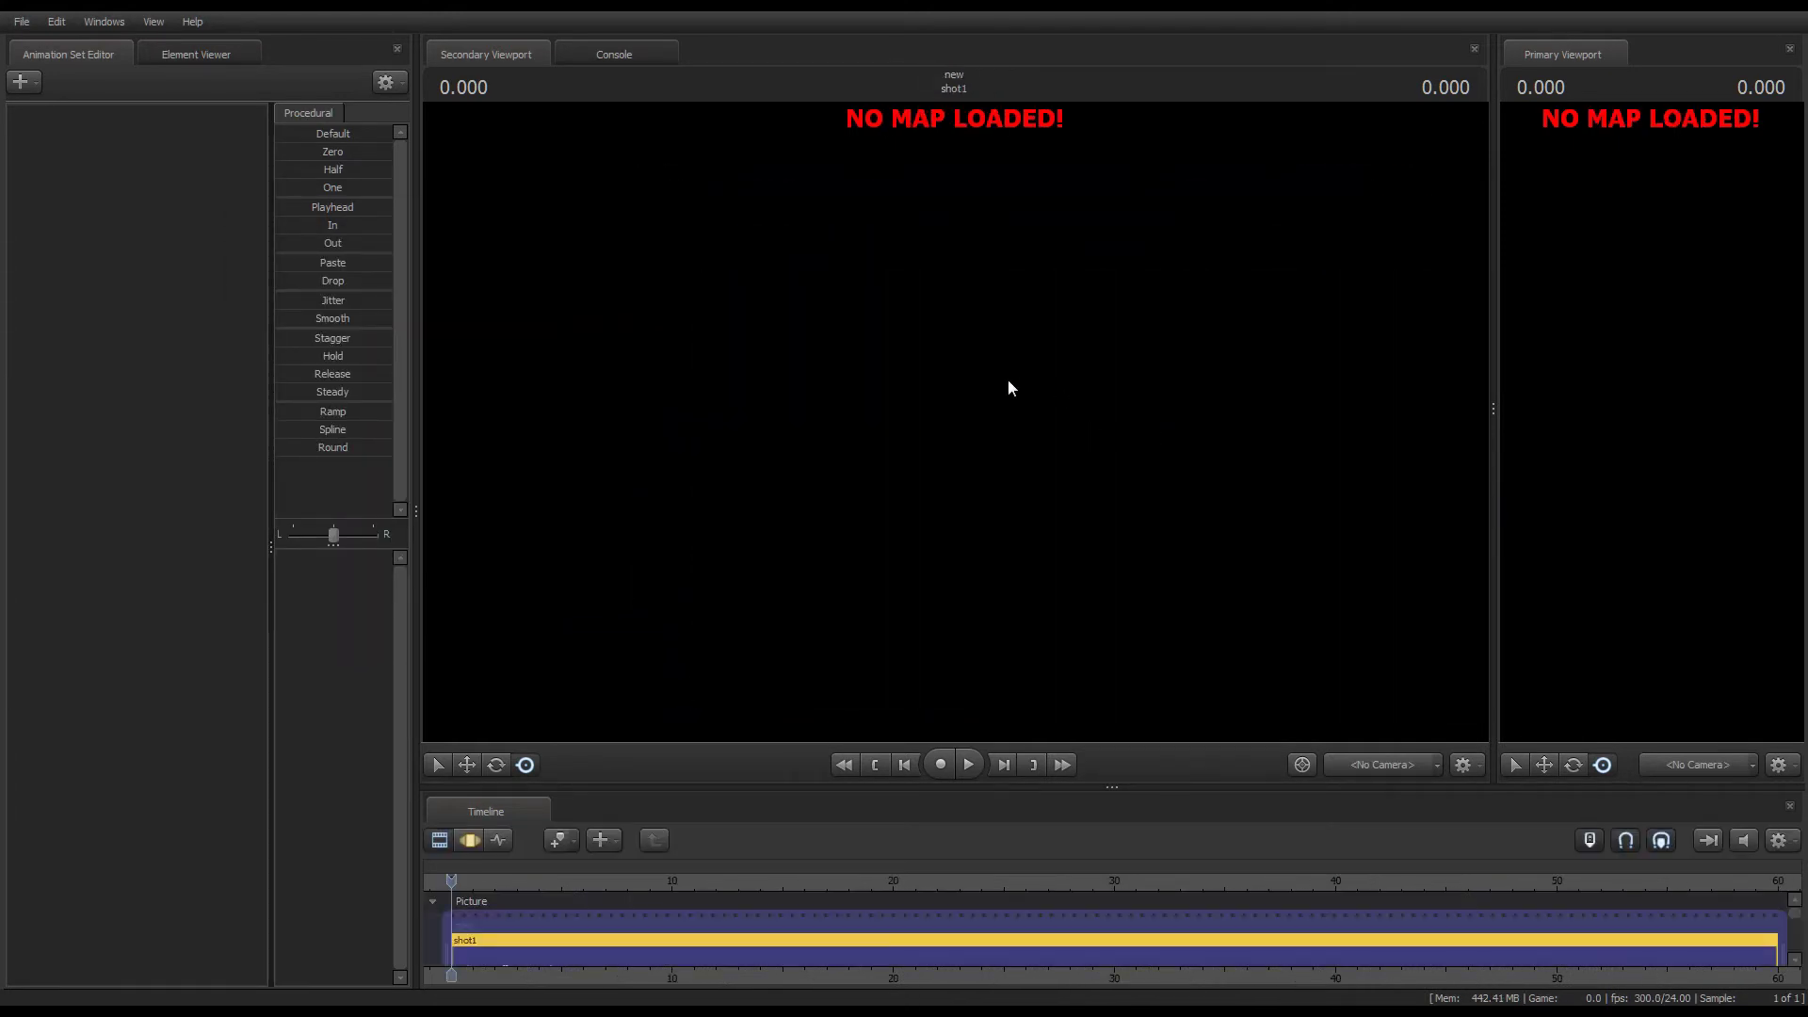
# - Load the stage.bsp map into the new session
pyautogui.rightClick(918, 298)
pyautogui.click(930, 306)
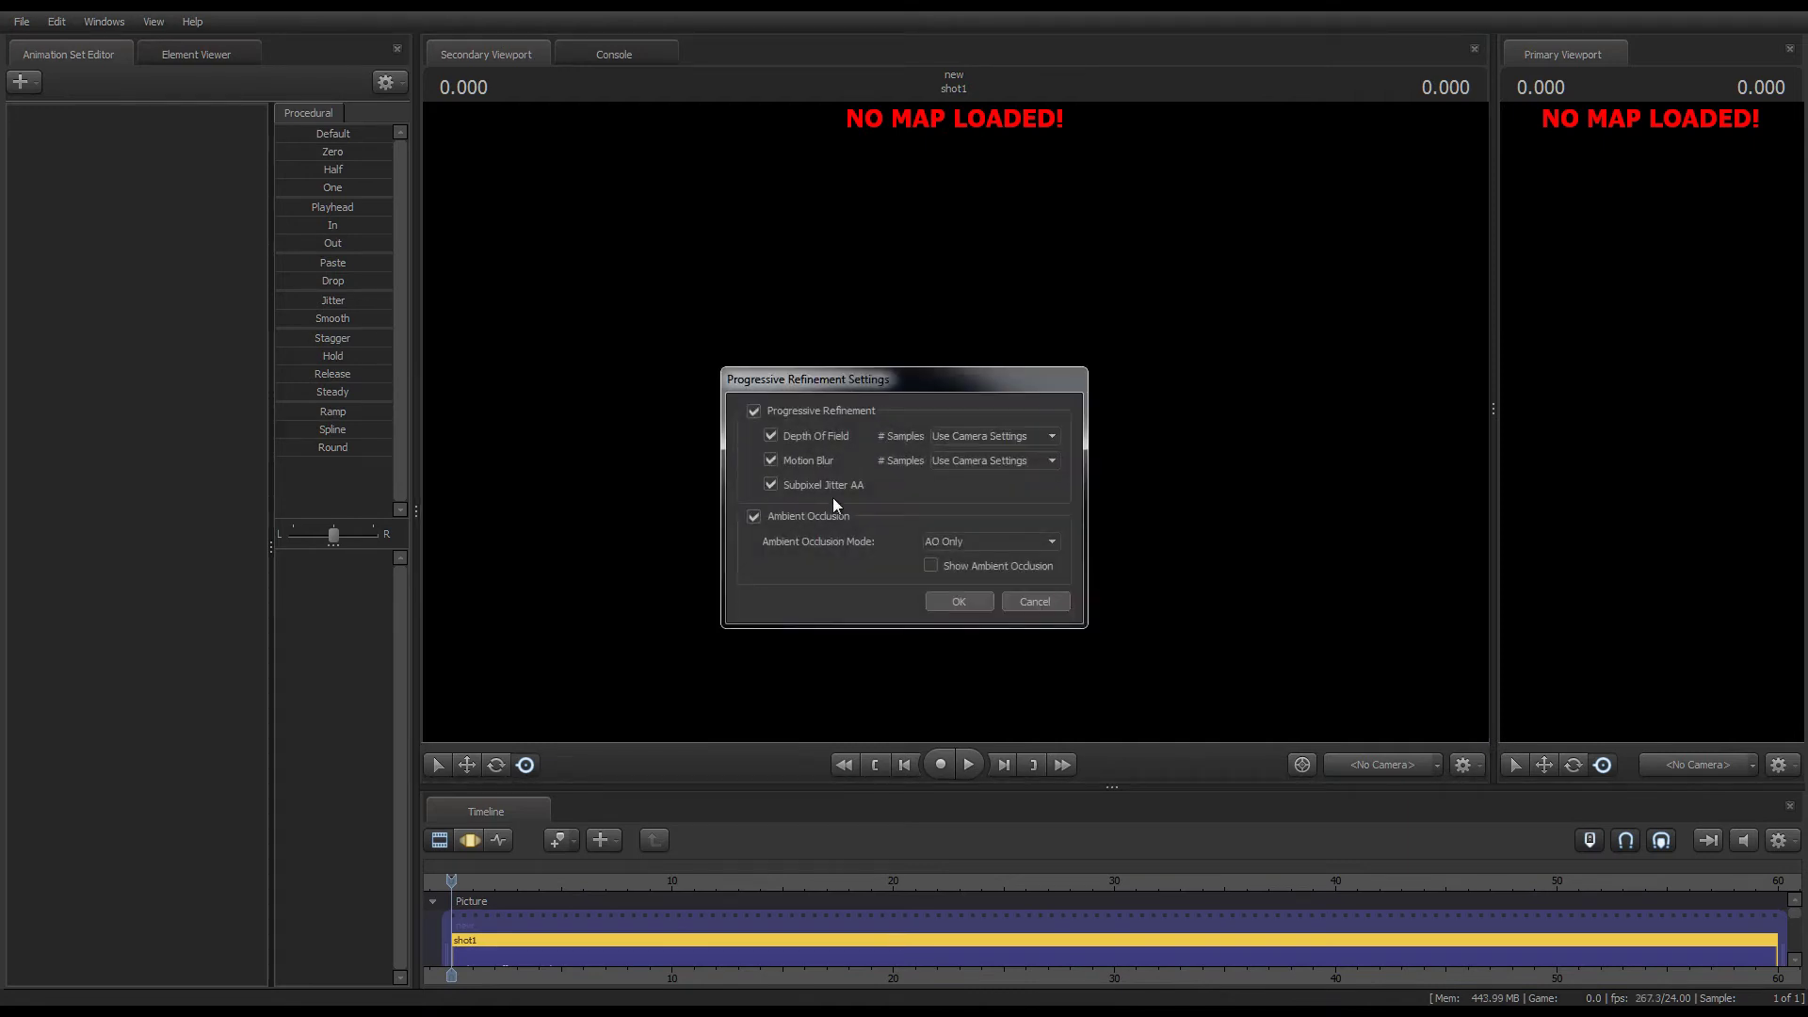
pyautogui.click(979, 601)
pyautogui.rightClick(830, 443)
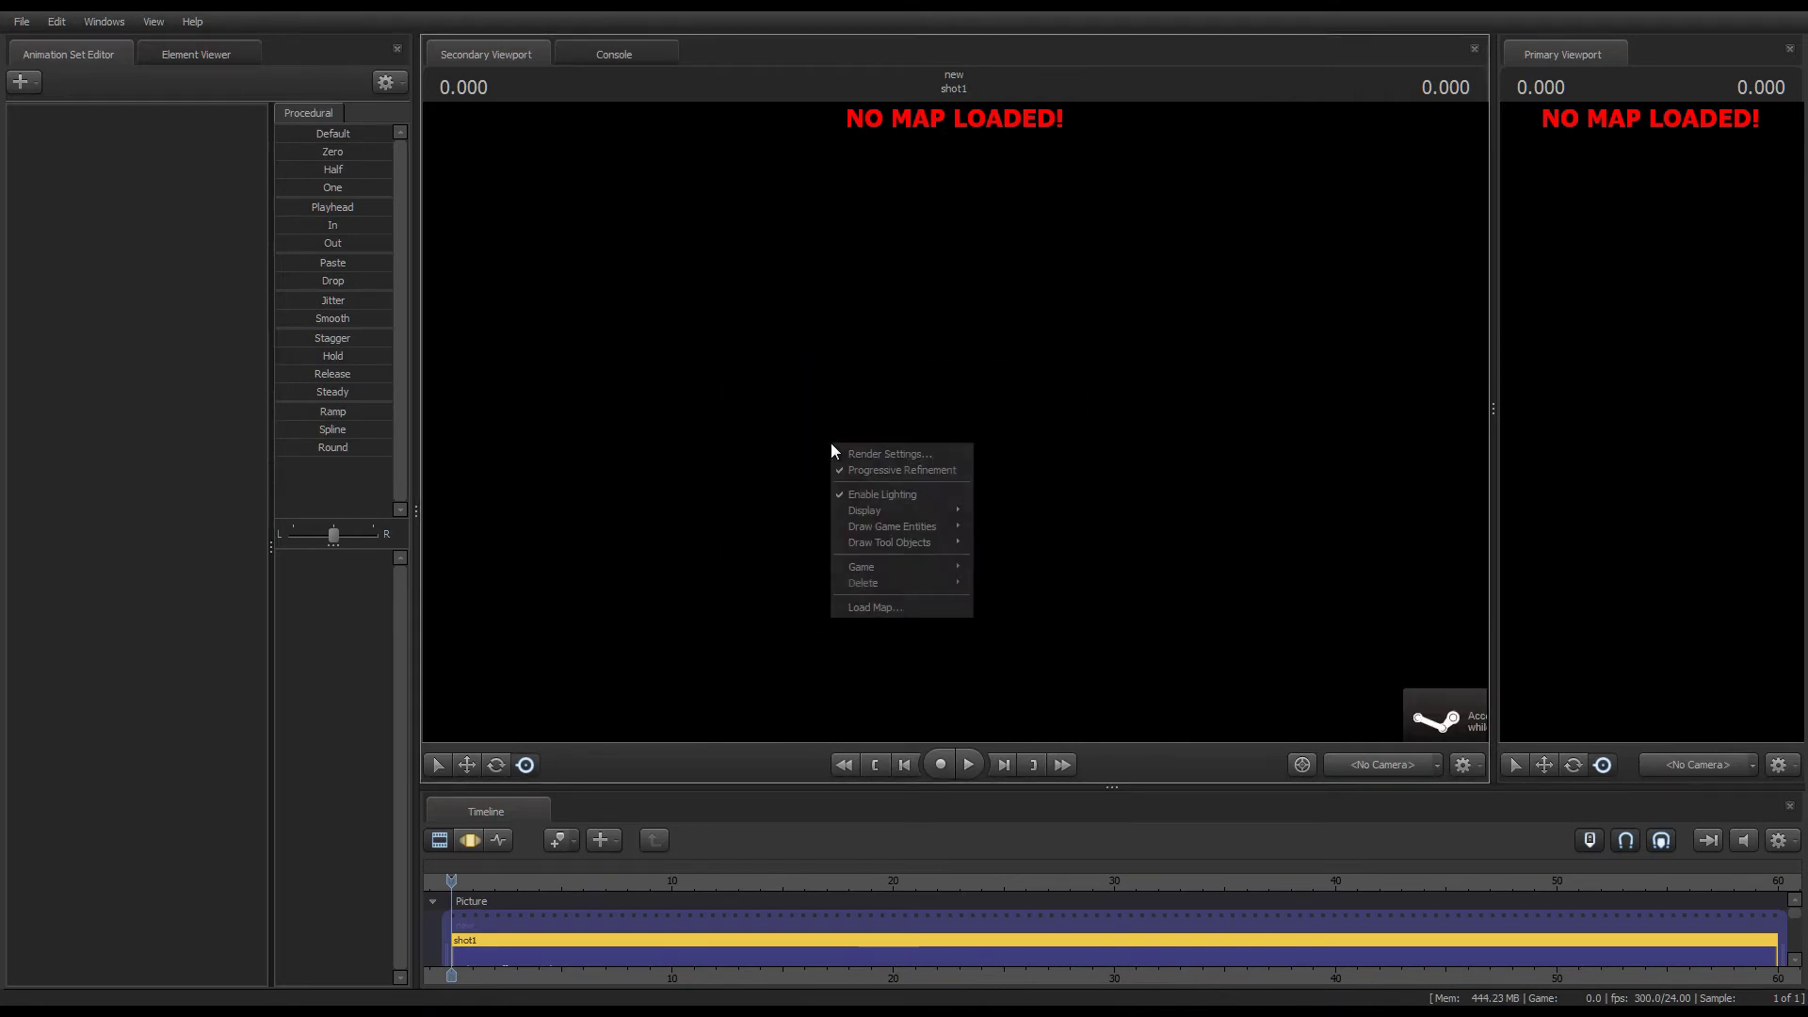
pyautogui.click(862, 607)
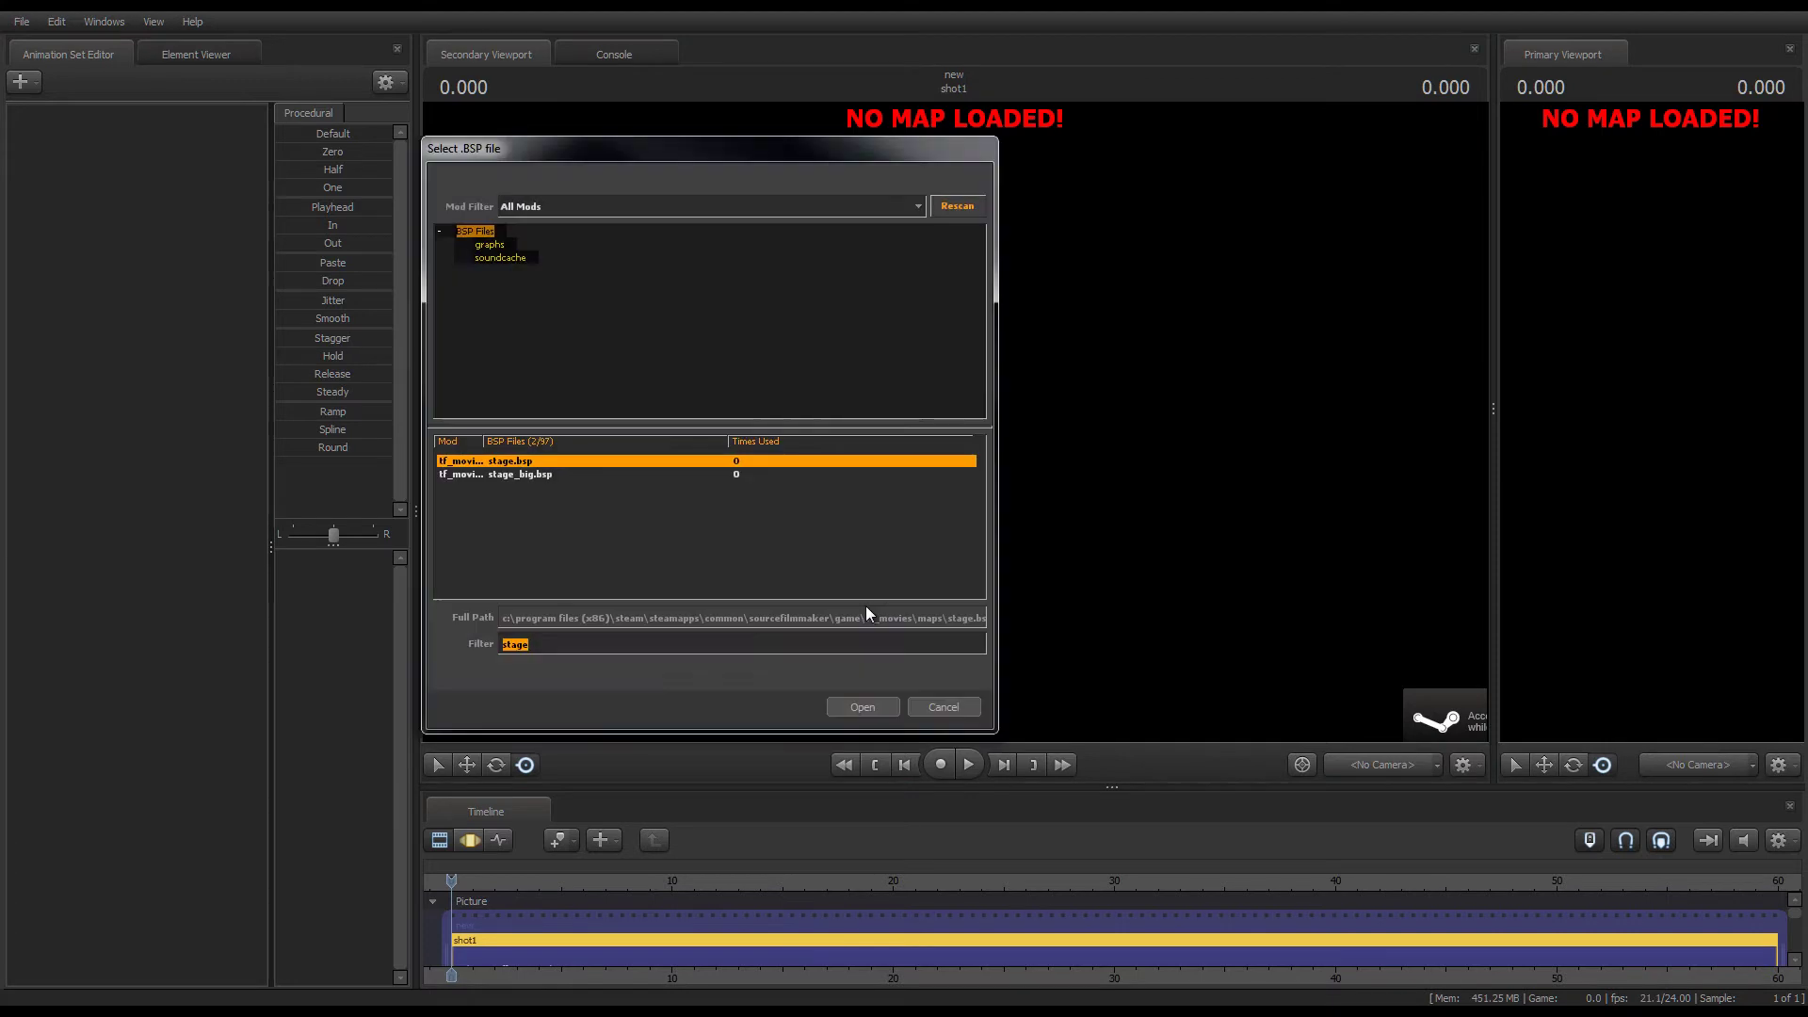
pyautogui.press('Return')
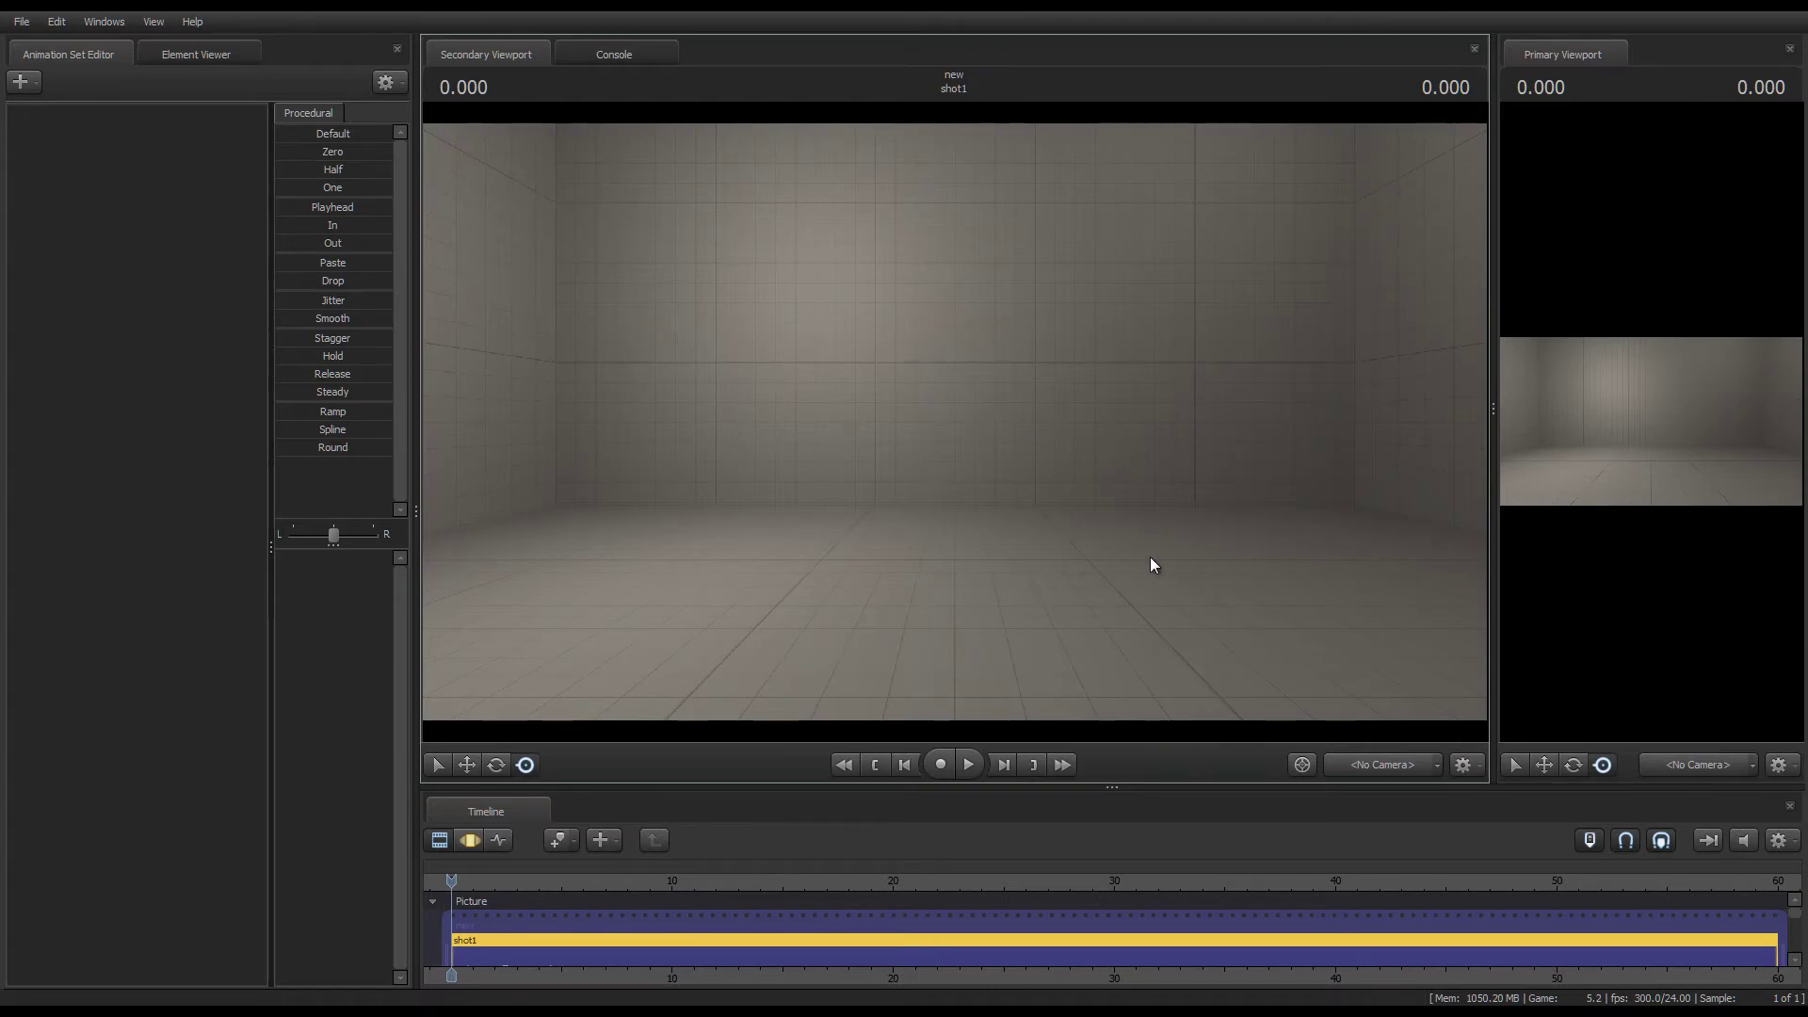
# - Switch the timeline to the Motion Editor and create an animation set for the model player\hwm\medic.mdl
pyautogui.moveTo(1156, 493)
pyautogui.mouseDown()
pyautogui.moveTo(1083, 550)
pyautogui.moveTo(1163, 541)
pyautogui.moveTo(1173, 501)
pyautogui.mouseUp()
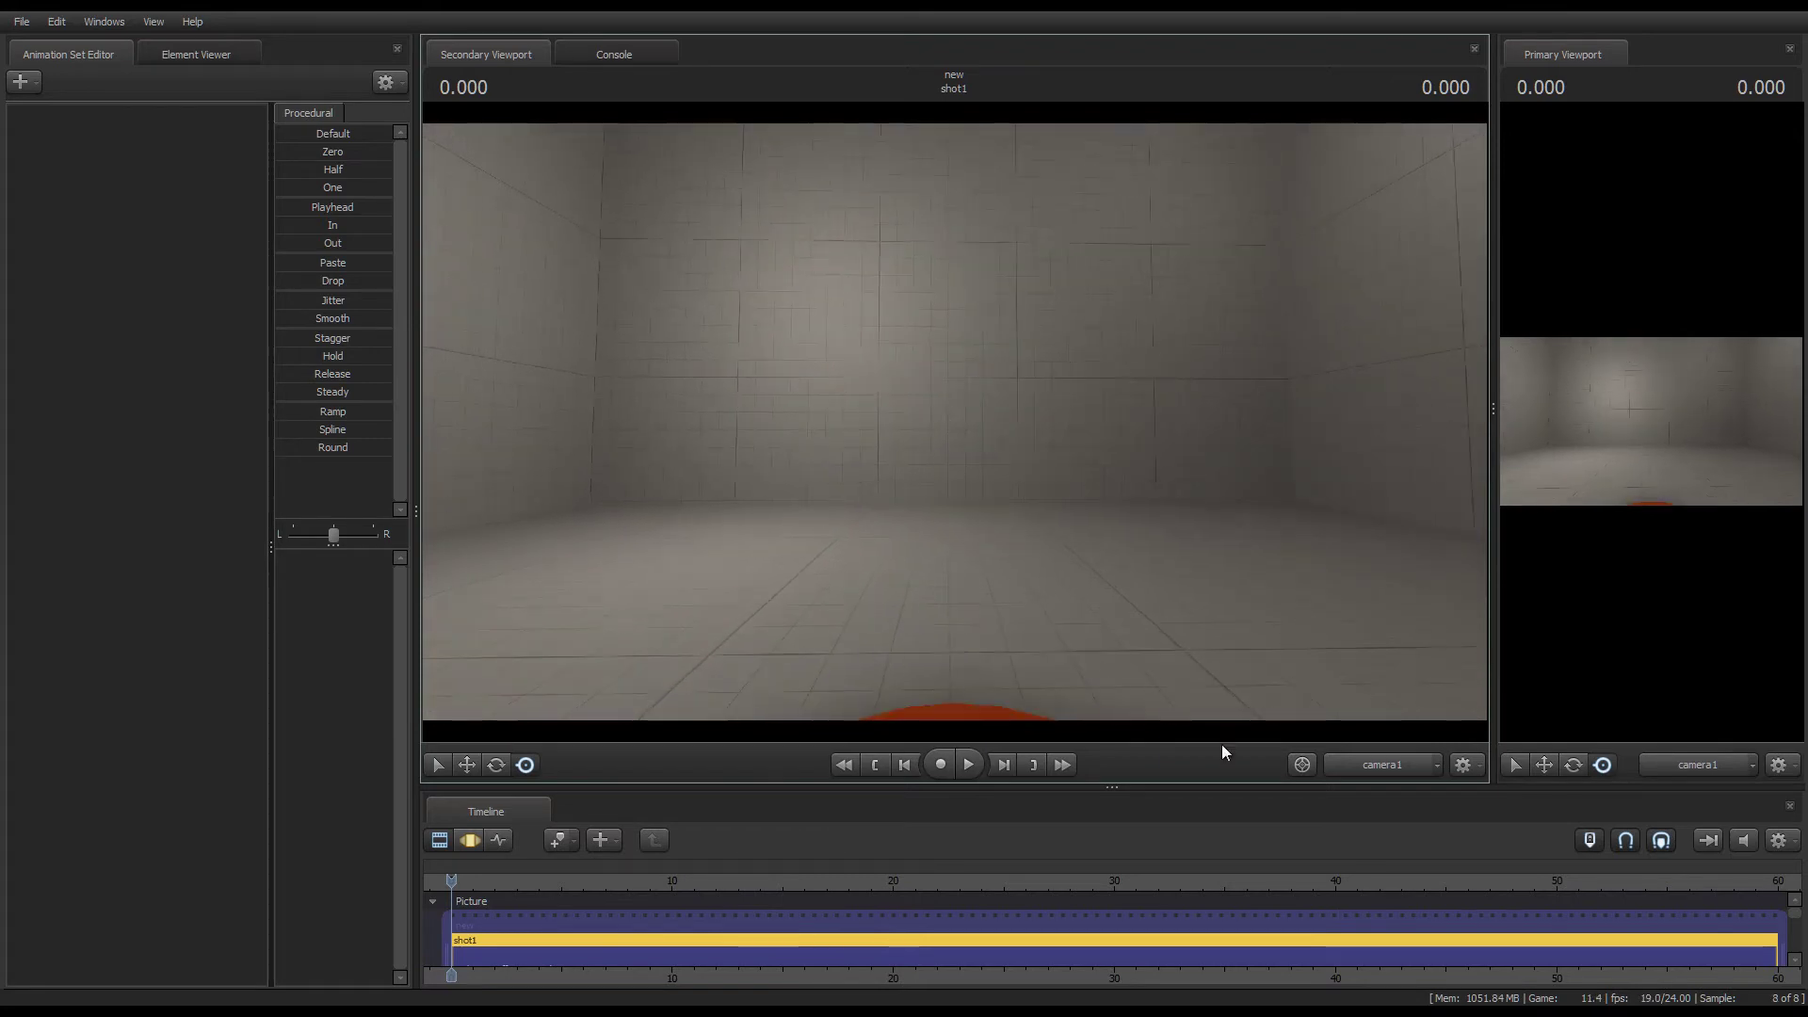
pyautogui.click(469, 840)
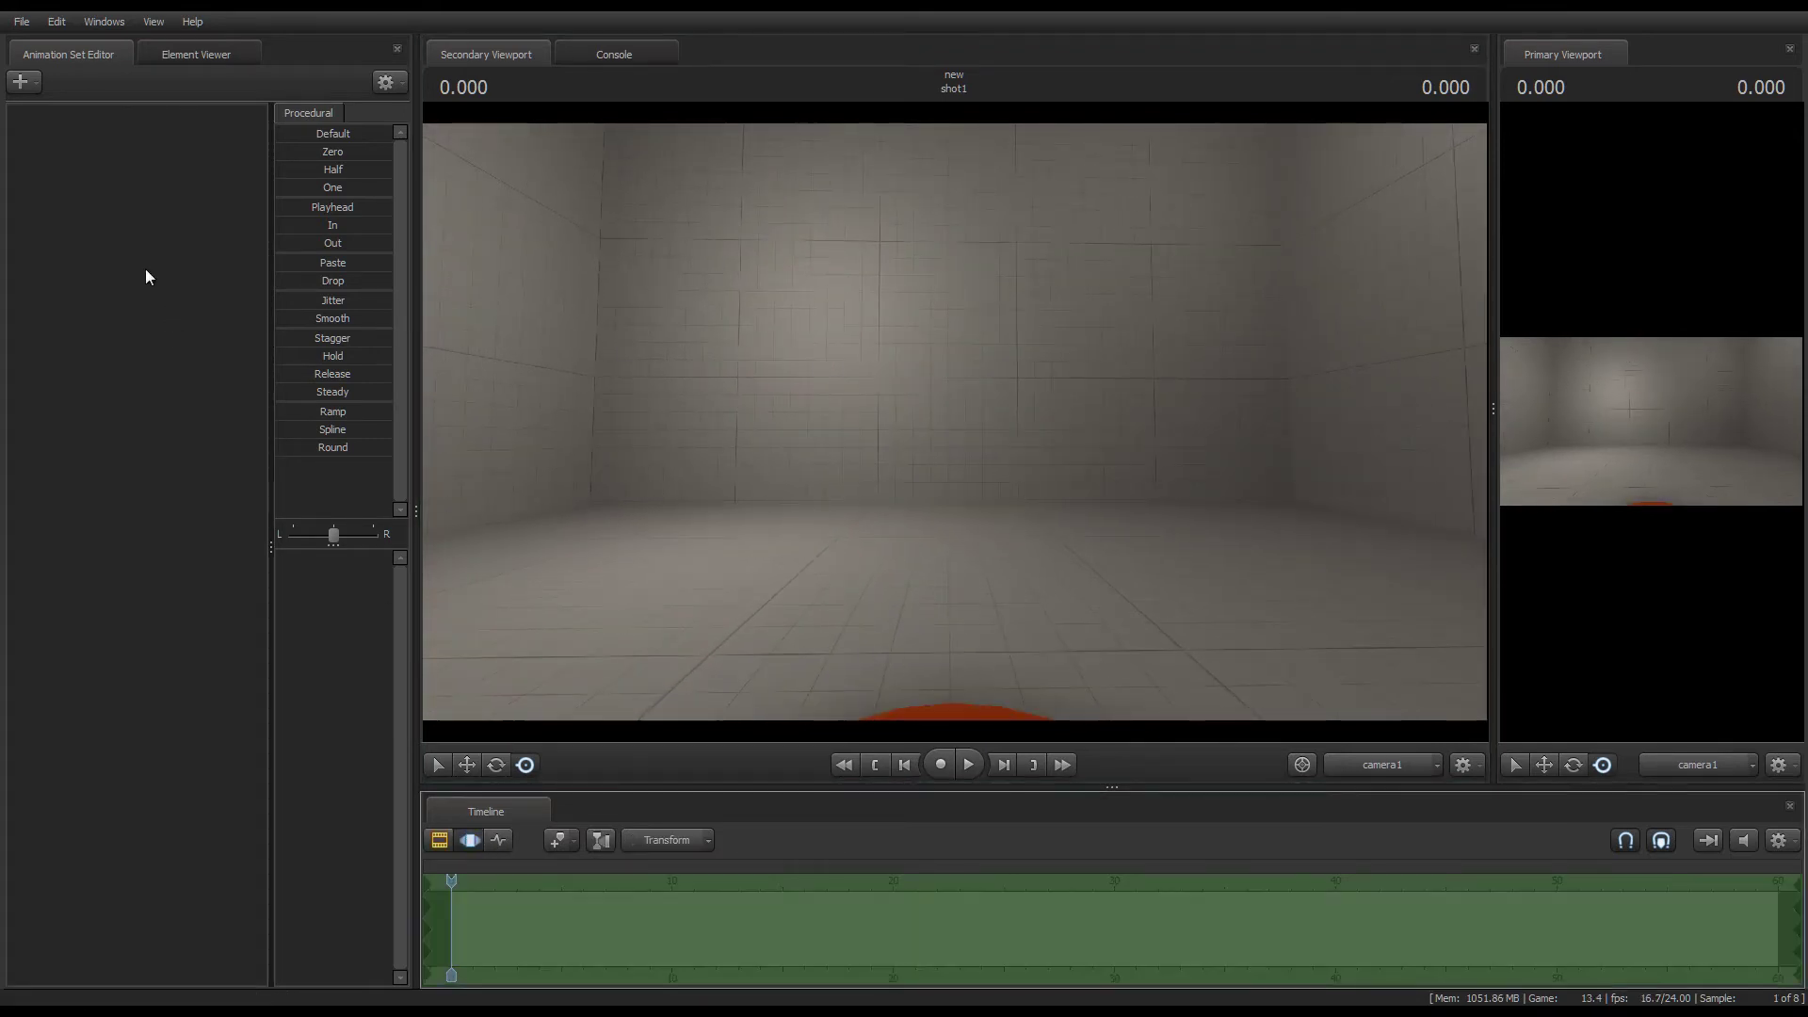
pyautogui.rightClick(149, 172)
pyautogui.click(198, 210)
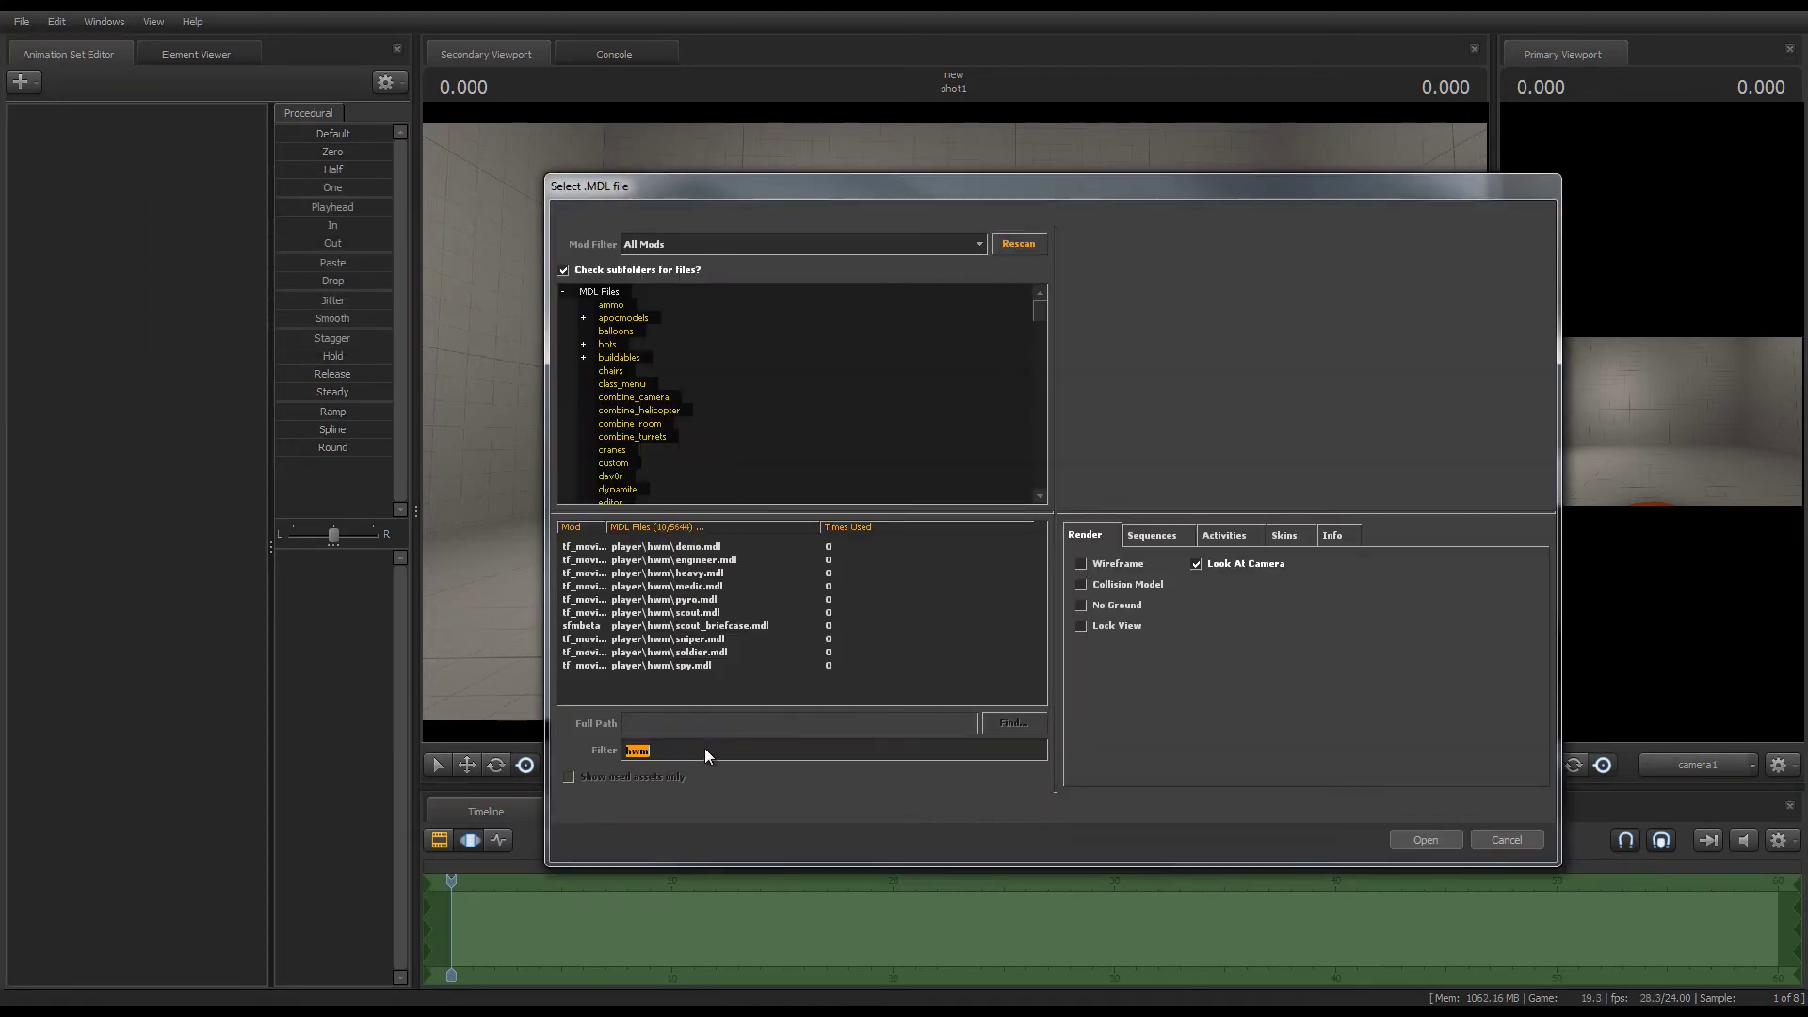
pyautogui.doubleClick(695, 586)
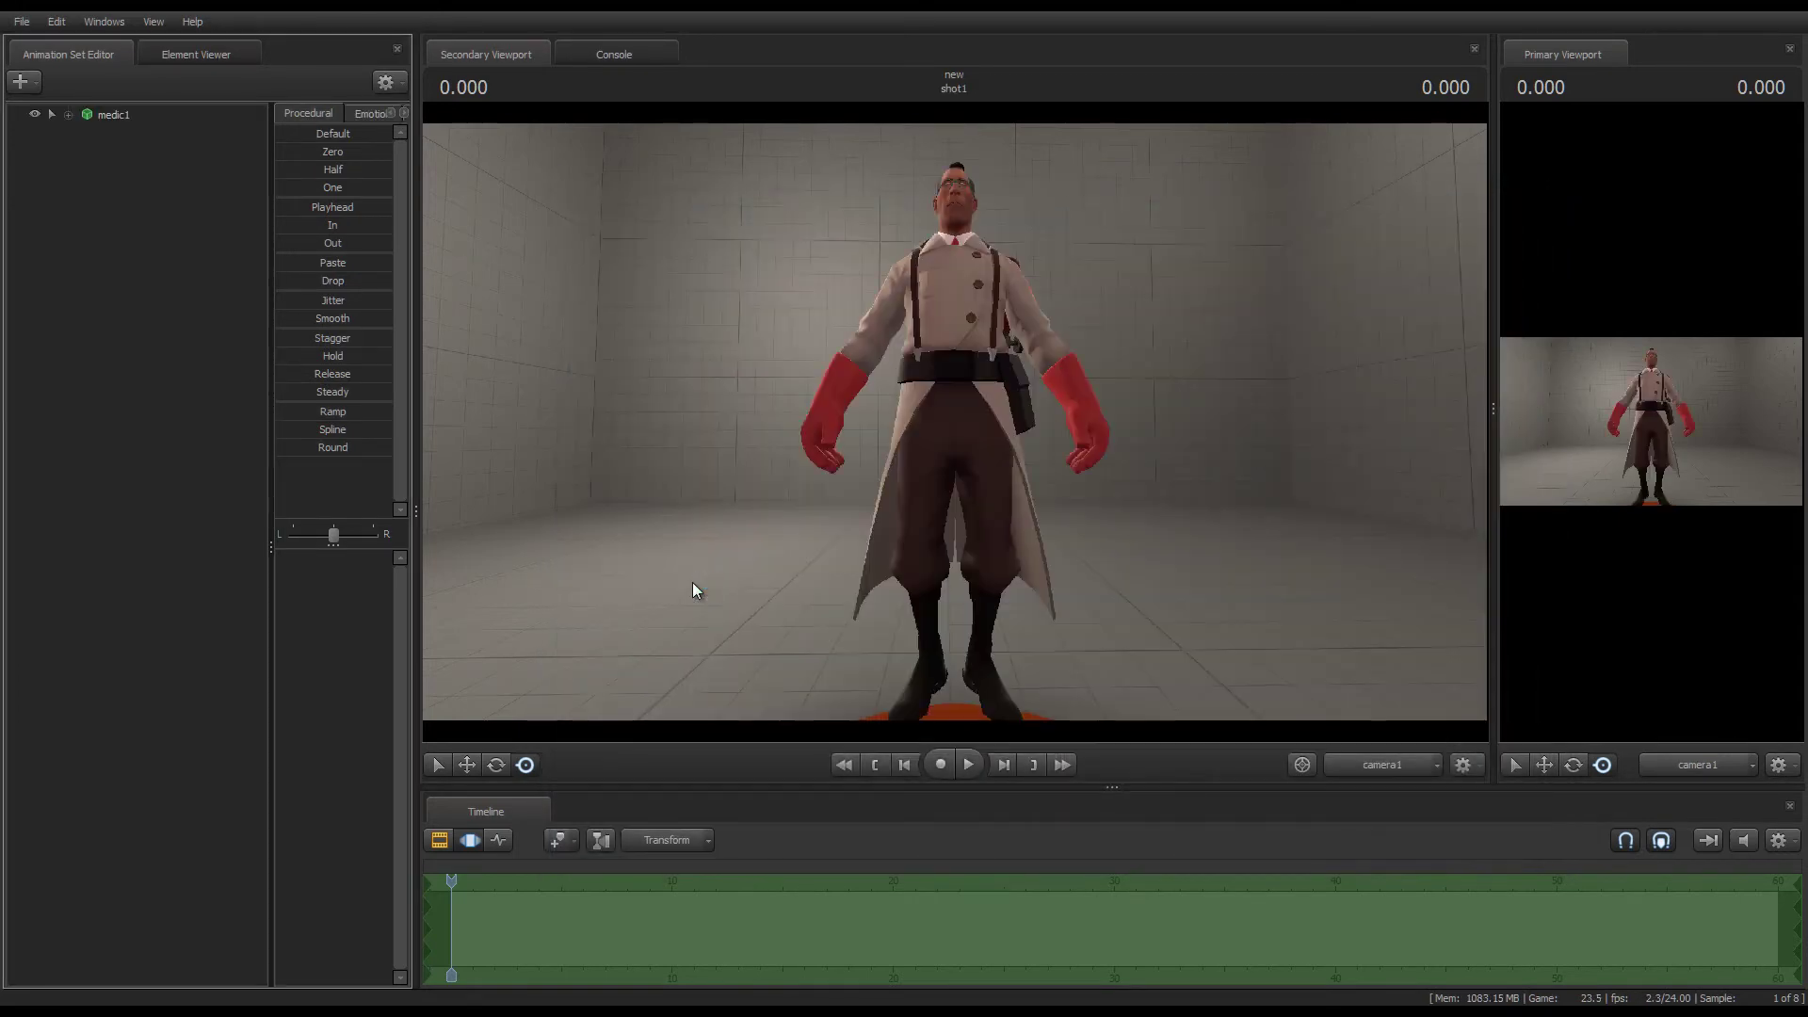
# - Move camera1 in on the medic's head and torso and widen the preset area of the Animation Set Editor
pyautogui.moveTo(765, 354)
pyautogui.mouseDown()
pyautogui.moveTo(765, 405)
pyautogui.moveTo(770, 332)
pyautogui.moveTo(766, 354)
pyautogui.mouseUp()
pyautogui.press('w')
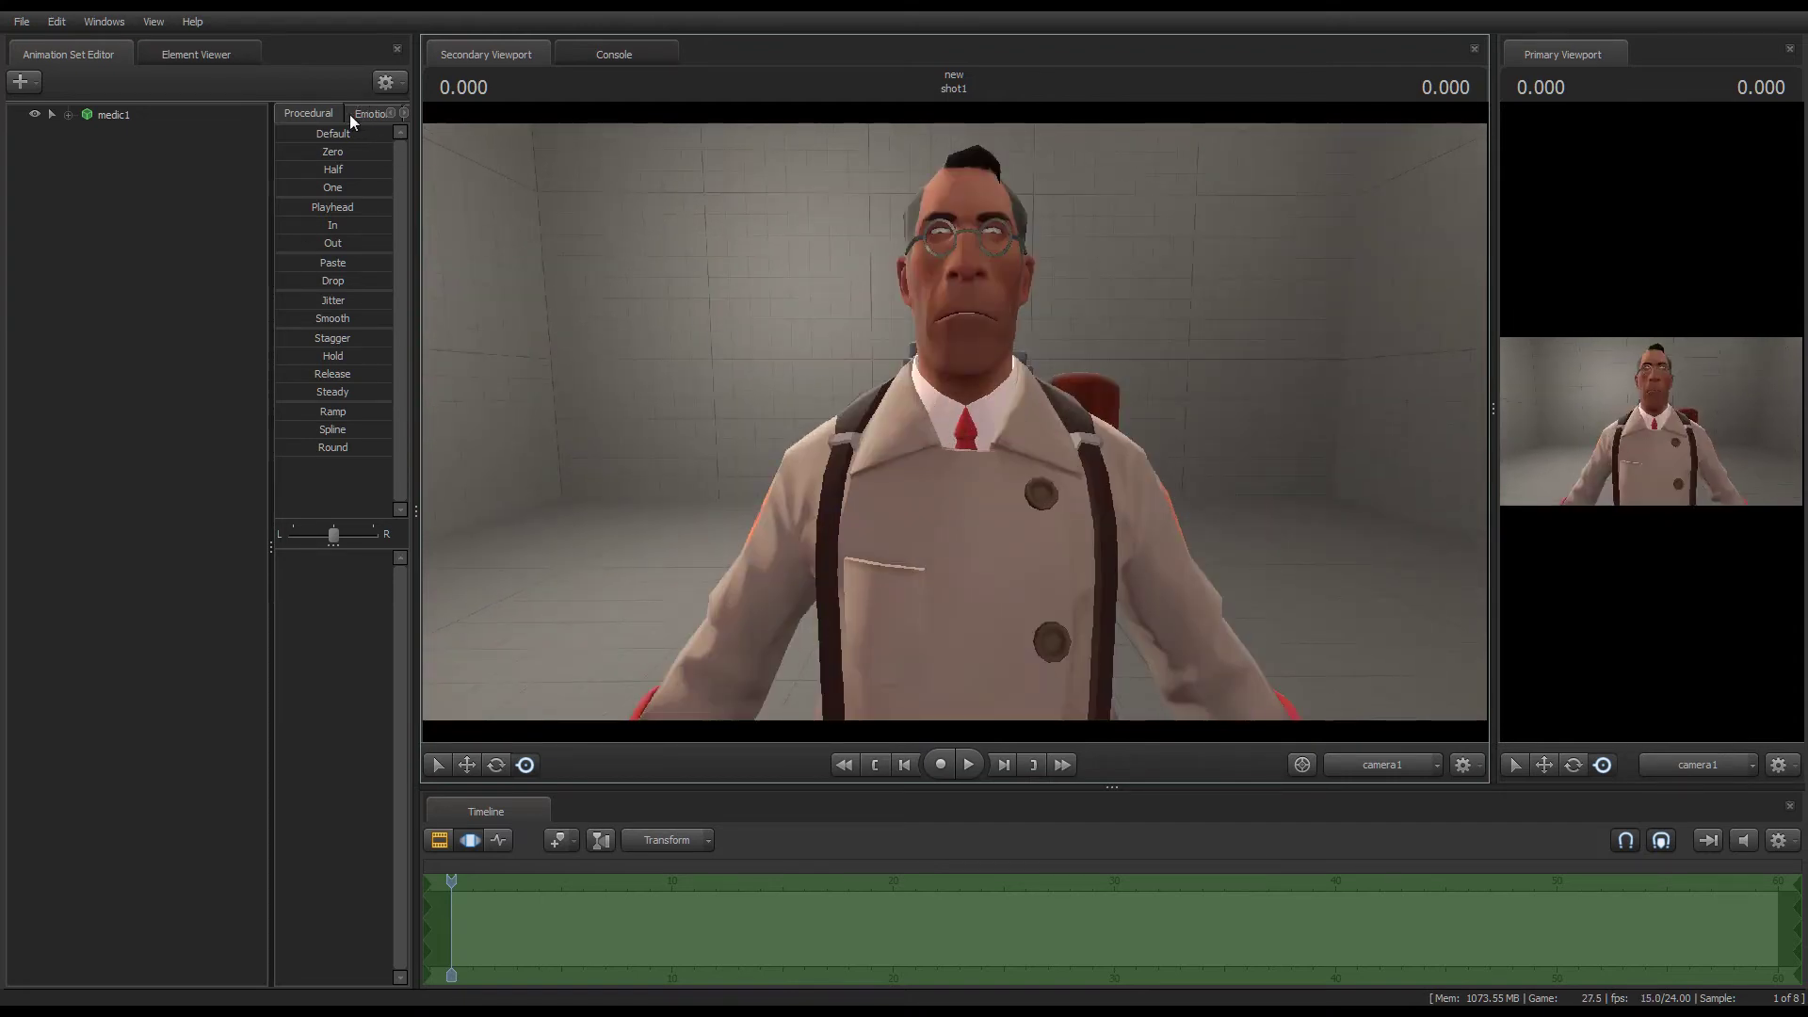
pyautogui.moveTo(270, 212); pyautogui.dragTo(106, 203)
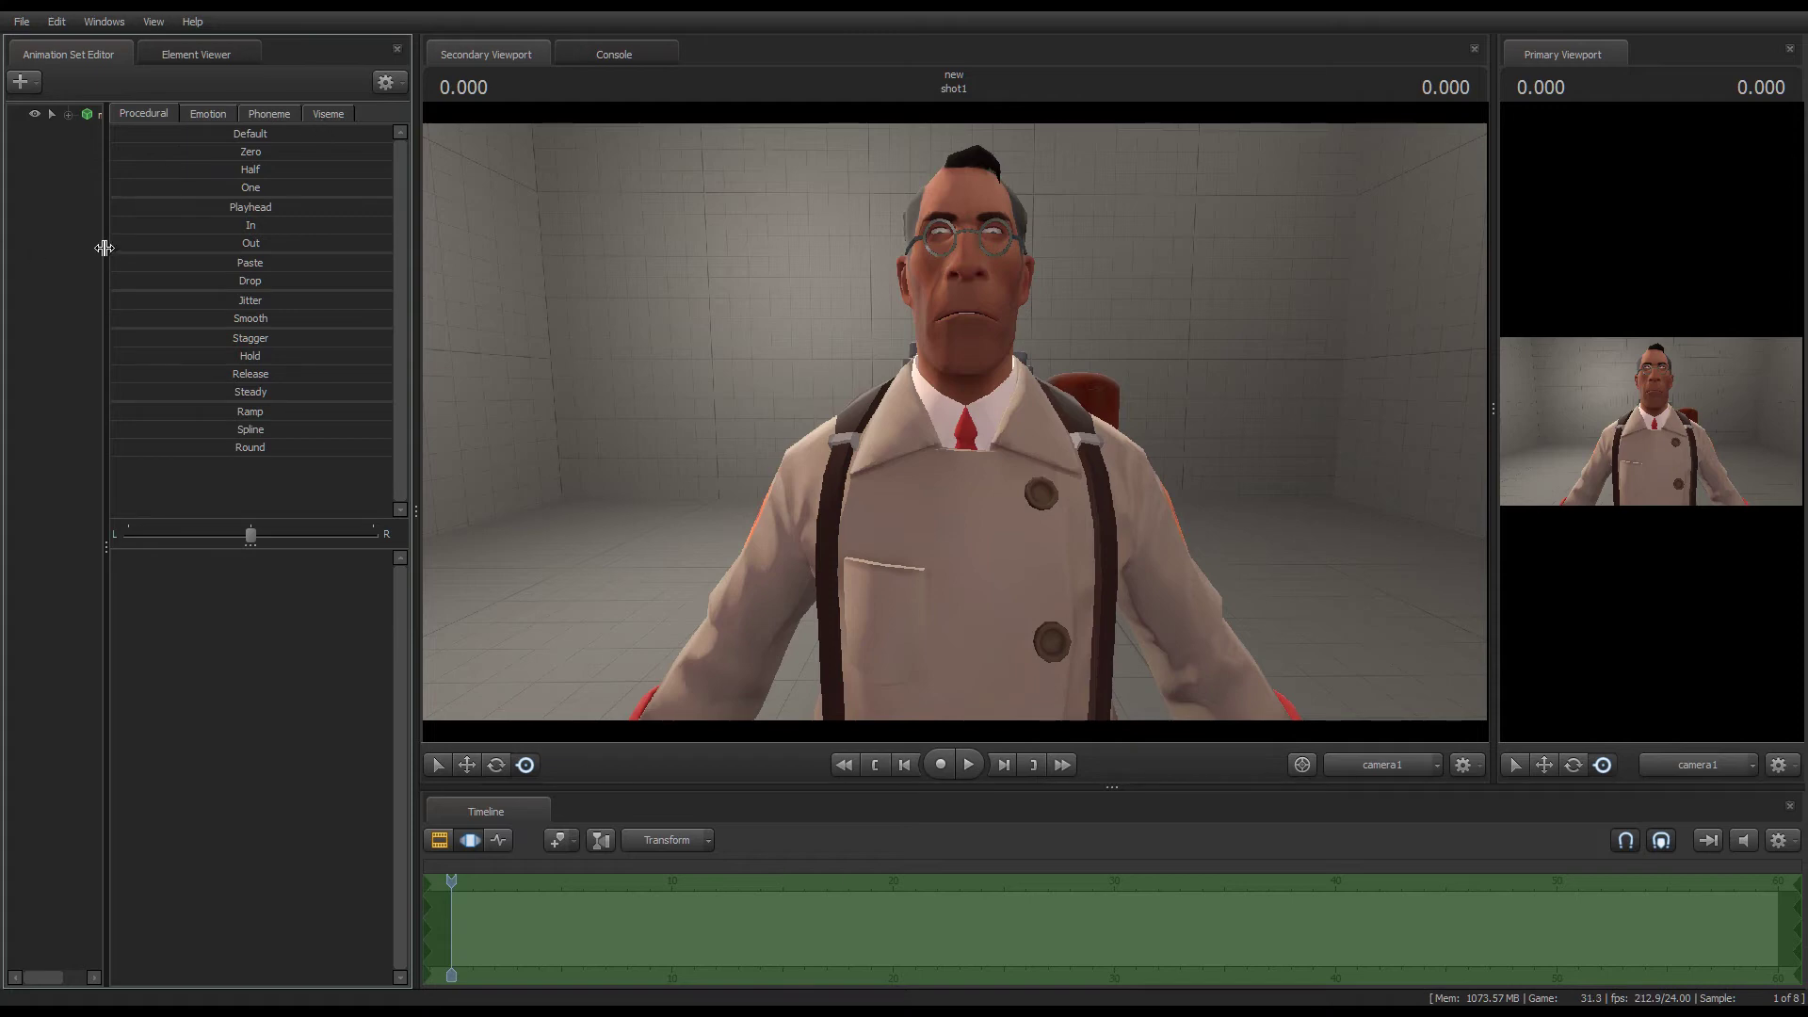
pyautogui.moveTo(112, 251); pyautogui.dragTo(190, 253)
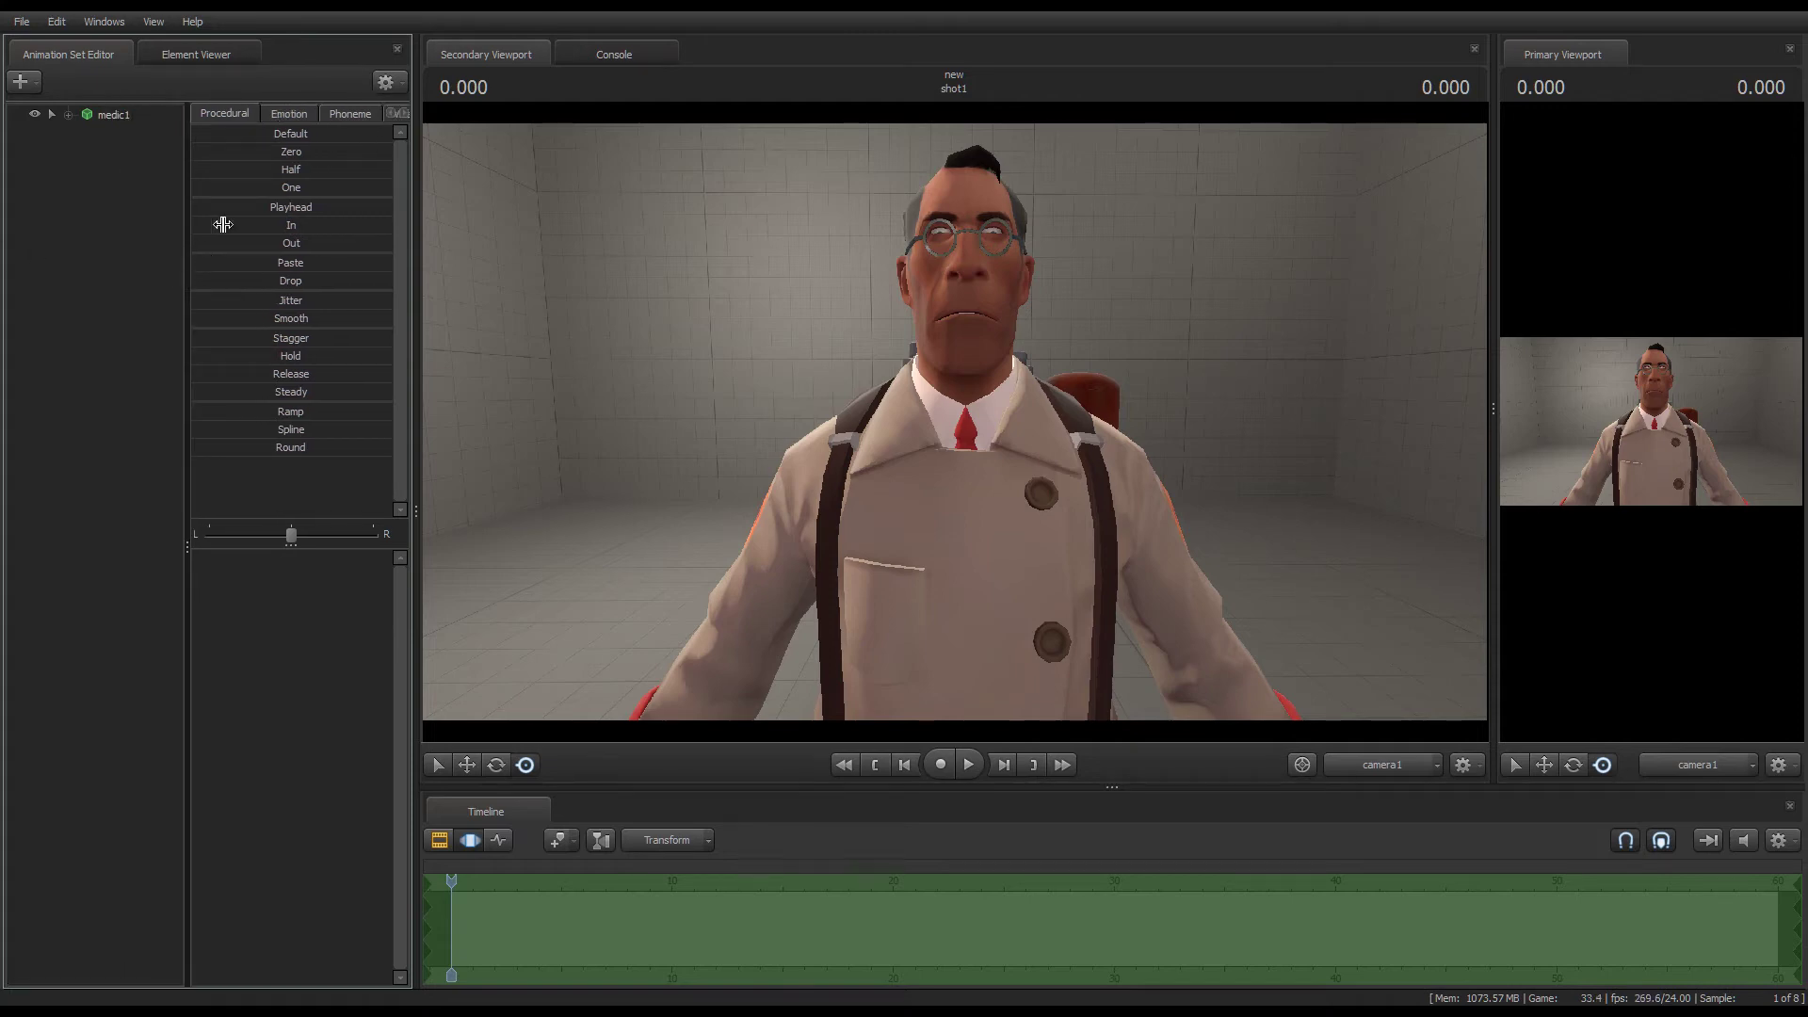
# - Examine the Emotion, Phoneme and Viseme presets with the medic's Face controls selected
pyautogui.click(275, 113)
pyautogui.click(68, 115)
pyautogui.click(108, 134)
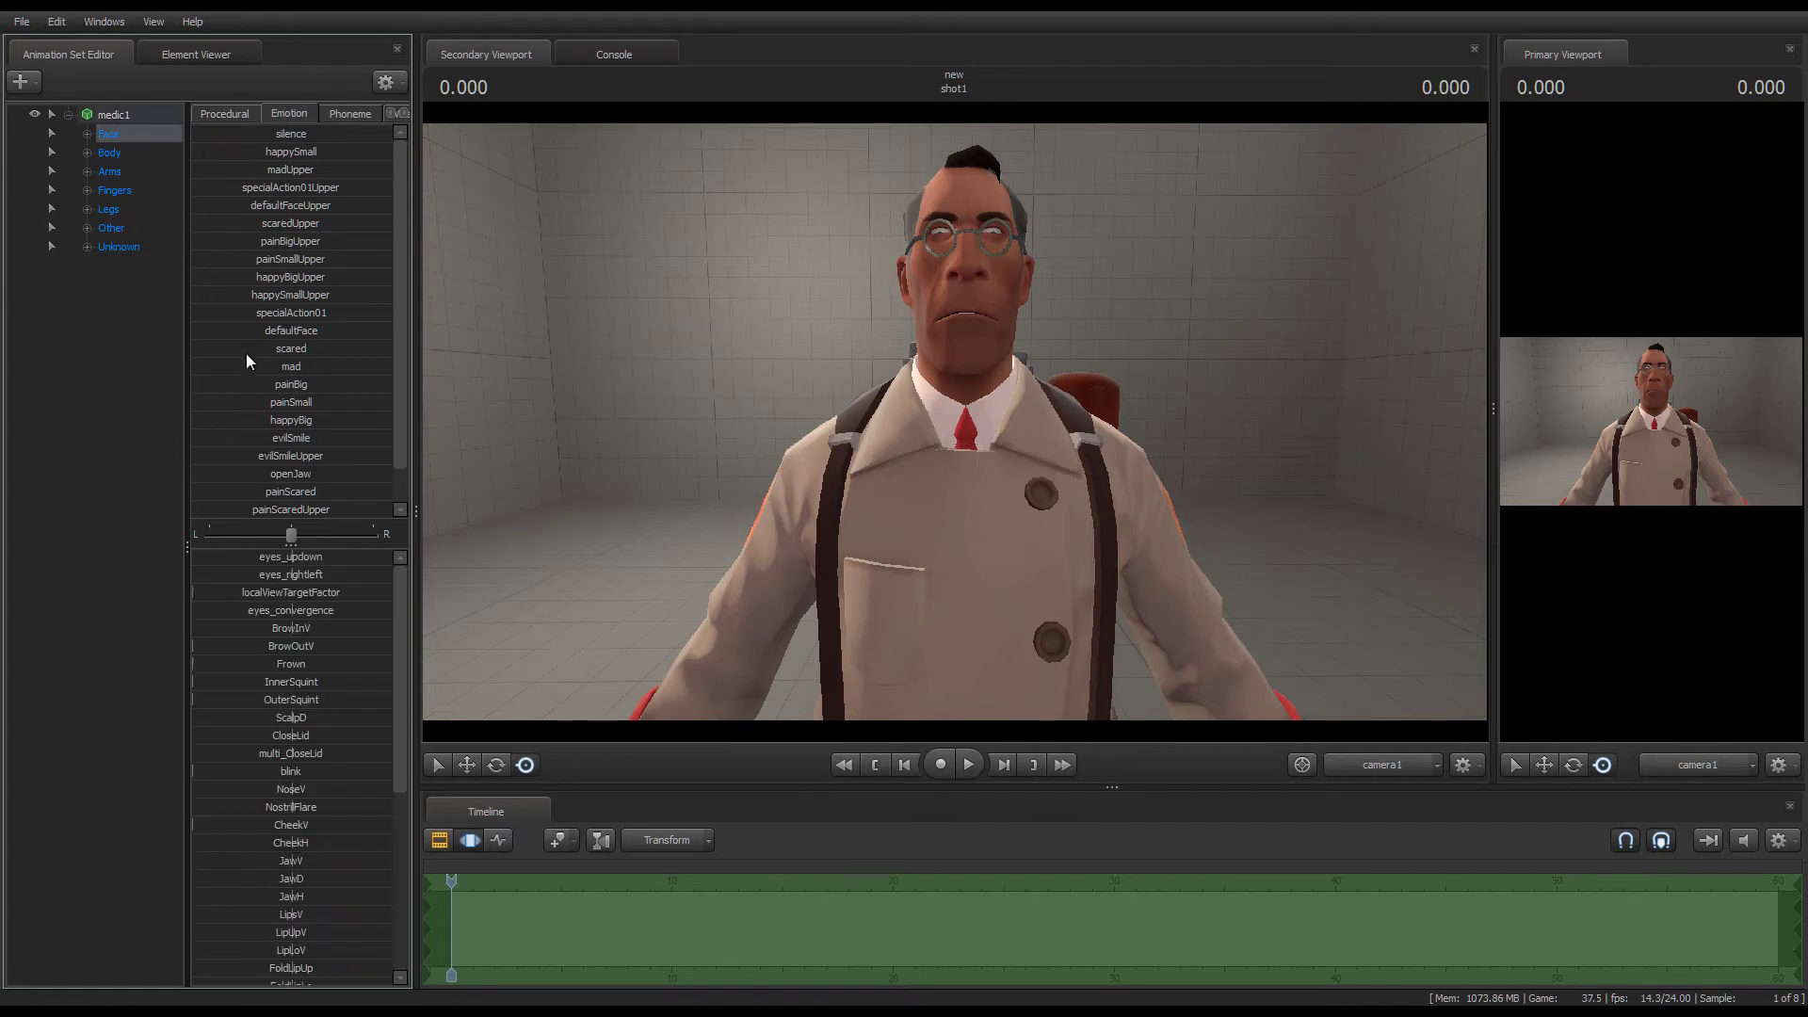
pyautogui.moveTo(250, 363); pyautogui.dragTo(193, 366)
pyautogui.click(324, 115)
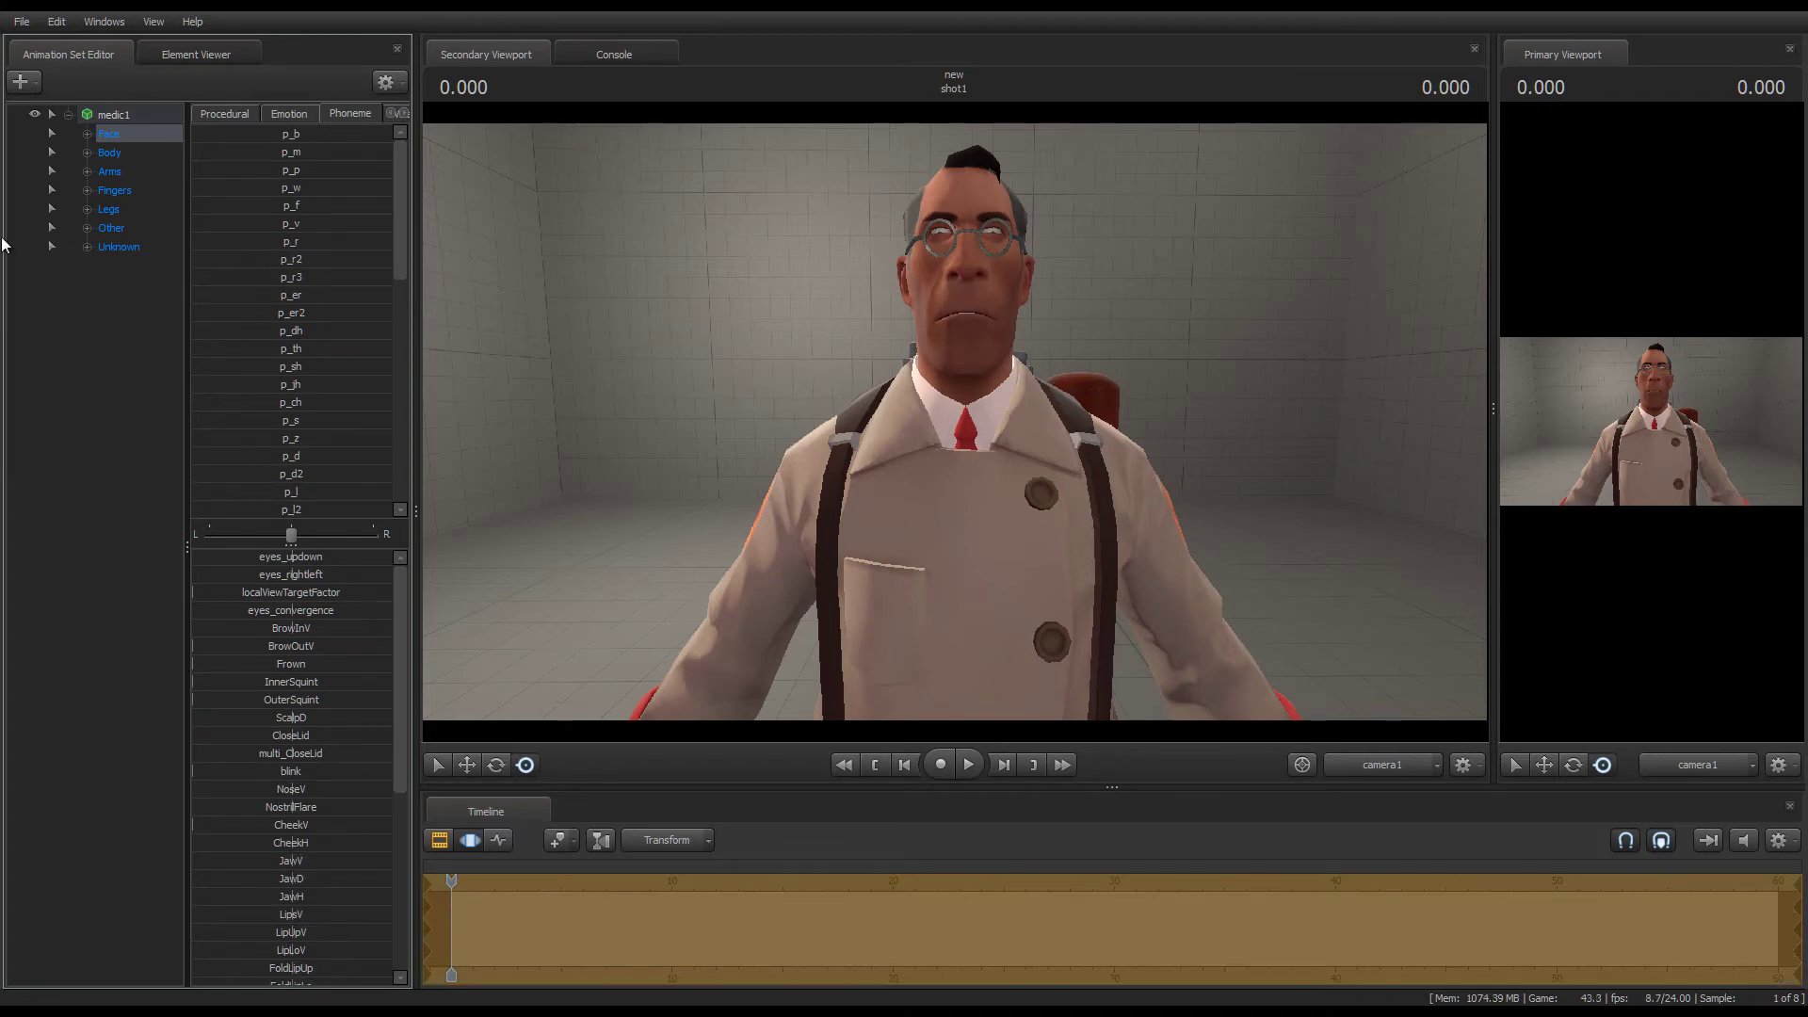
pyautogui.click(405, 113)
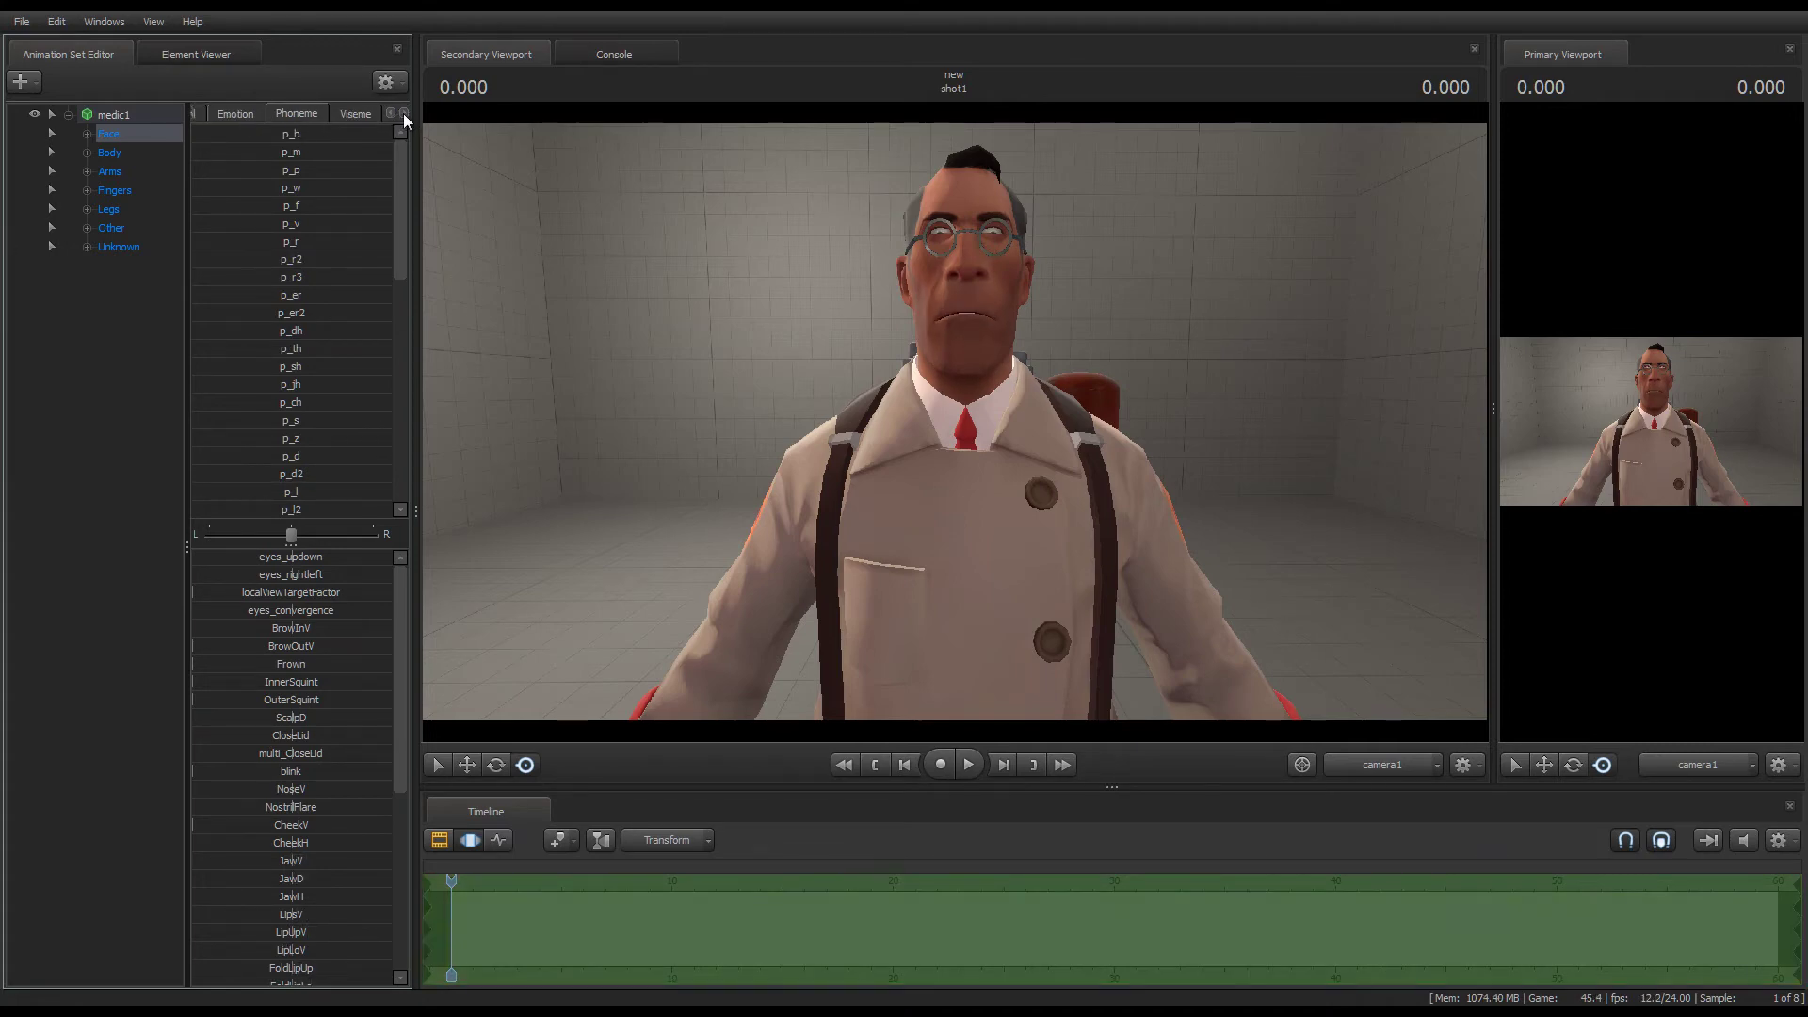
pyautogui.click(357, 113)
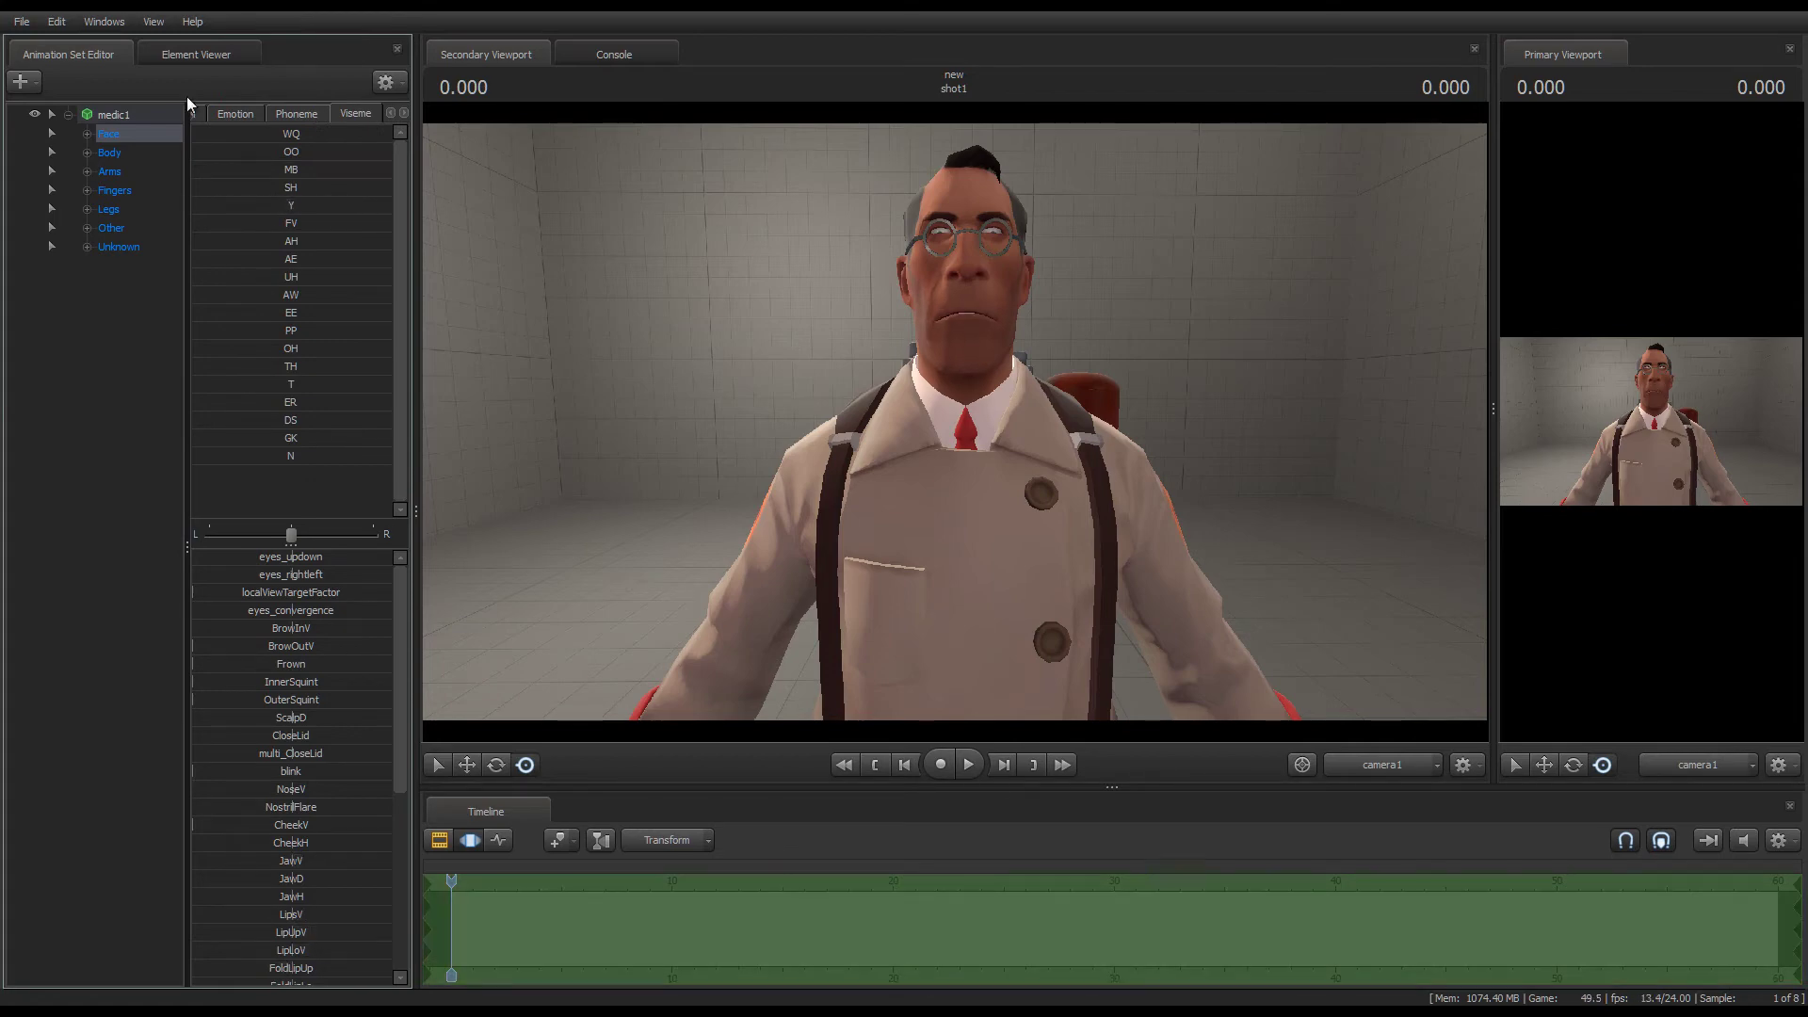
# - Inspect the presetGroups of medic1's AnimationSet in the Element Viewer and return to the Animation Set Editor
pyautogui.rightClick(119, 116)
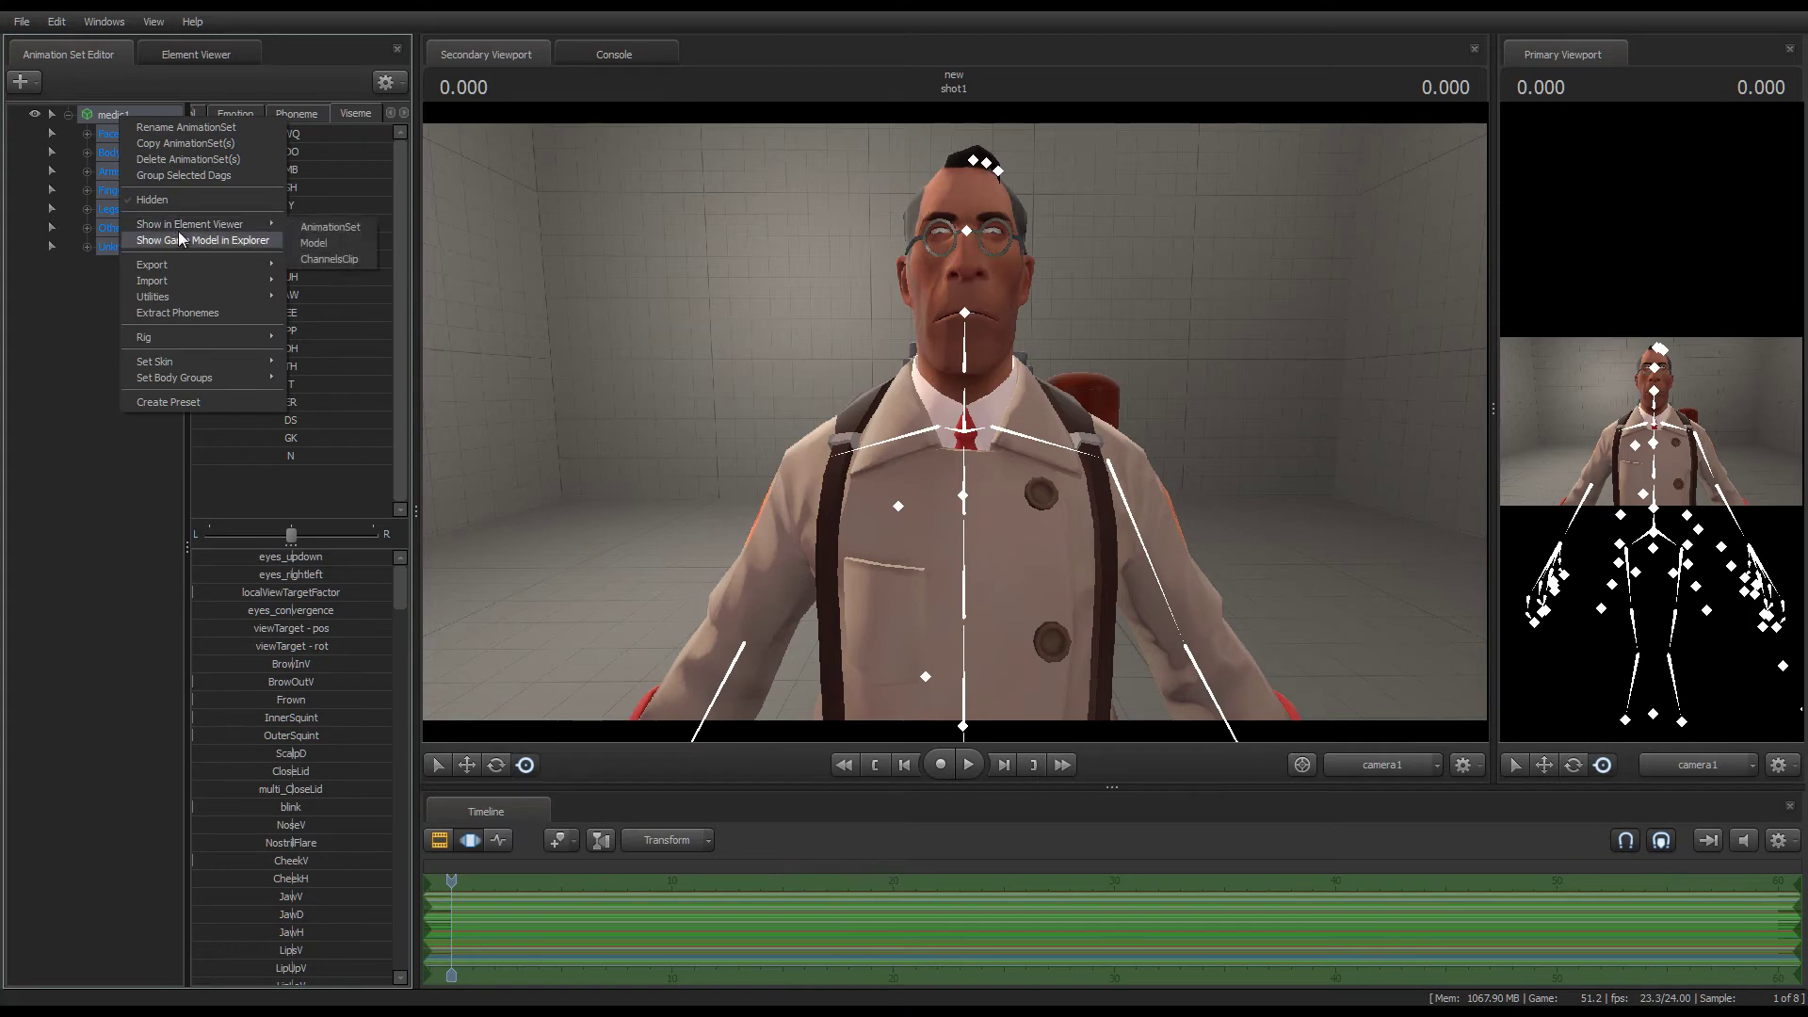
pyautogui.click(310, 226)
pyautogui.click(37, 184)
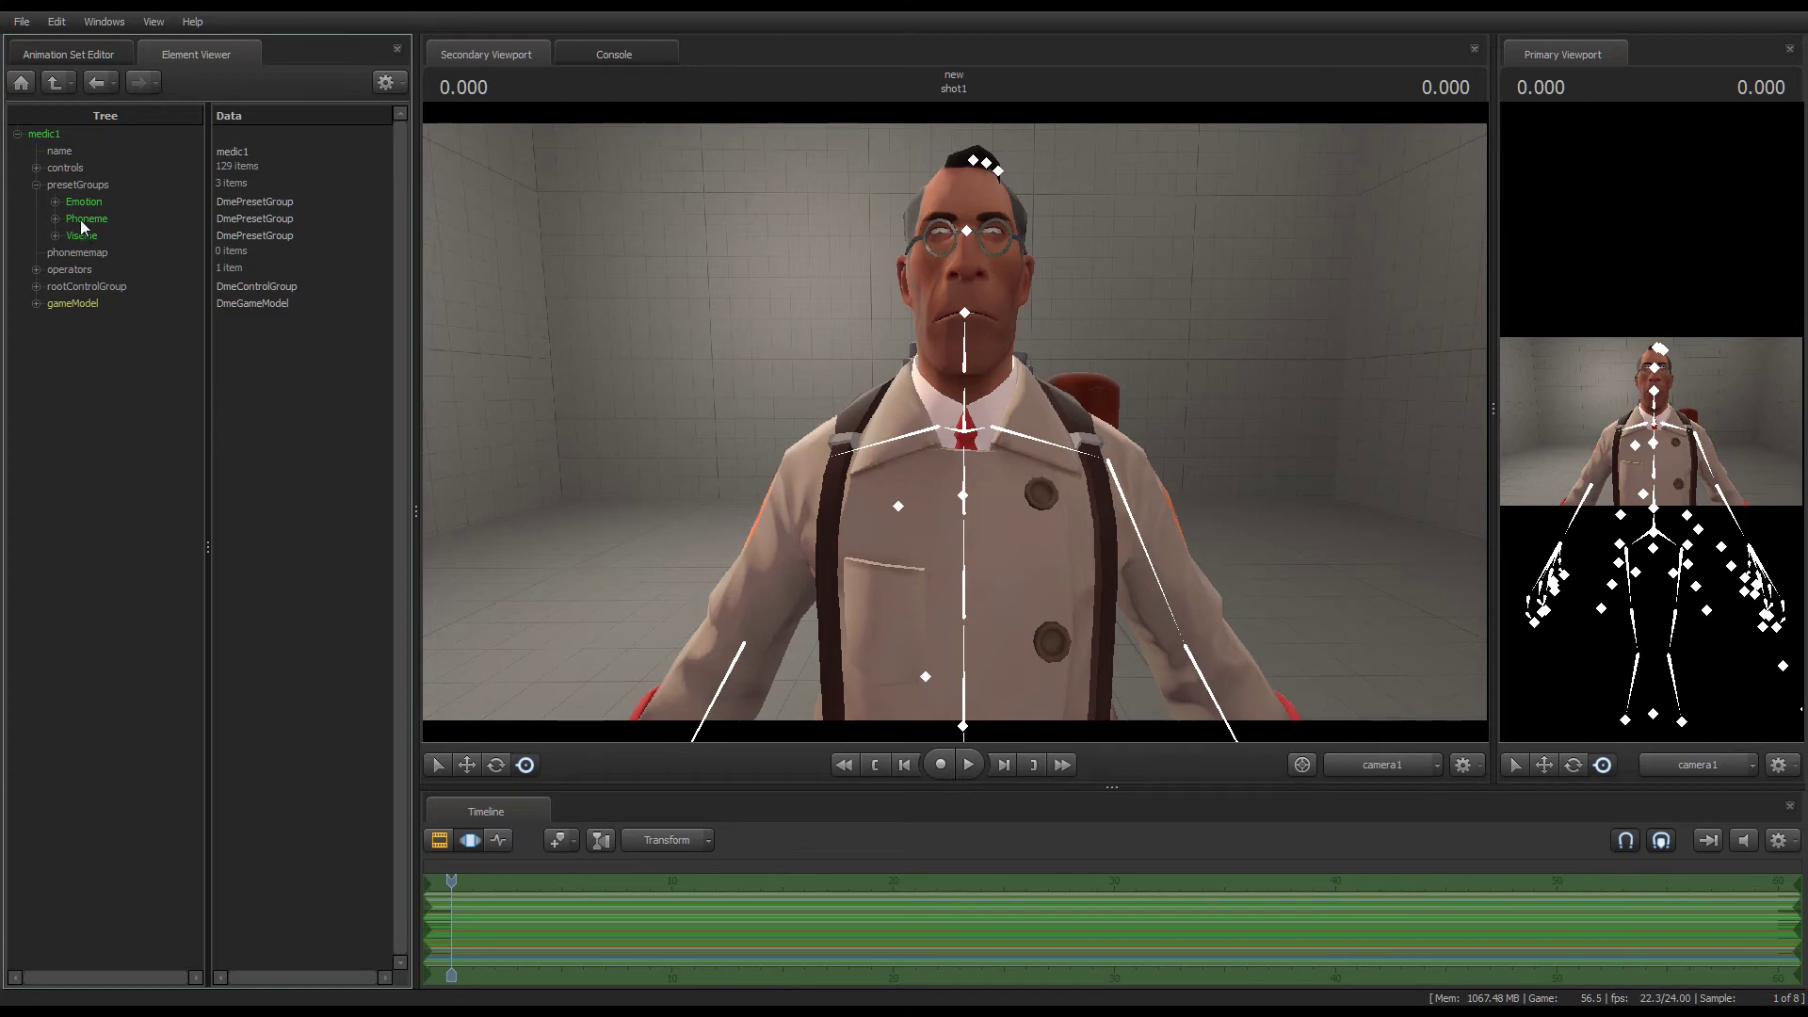
pyautogui.click(34, 184)
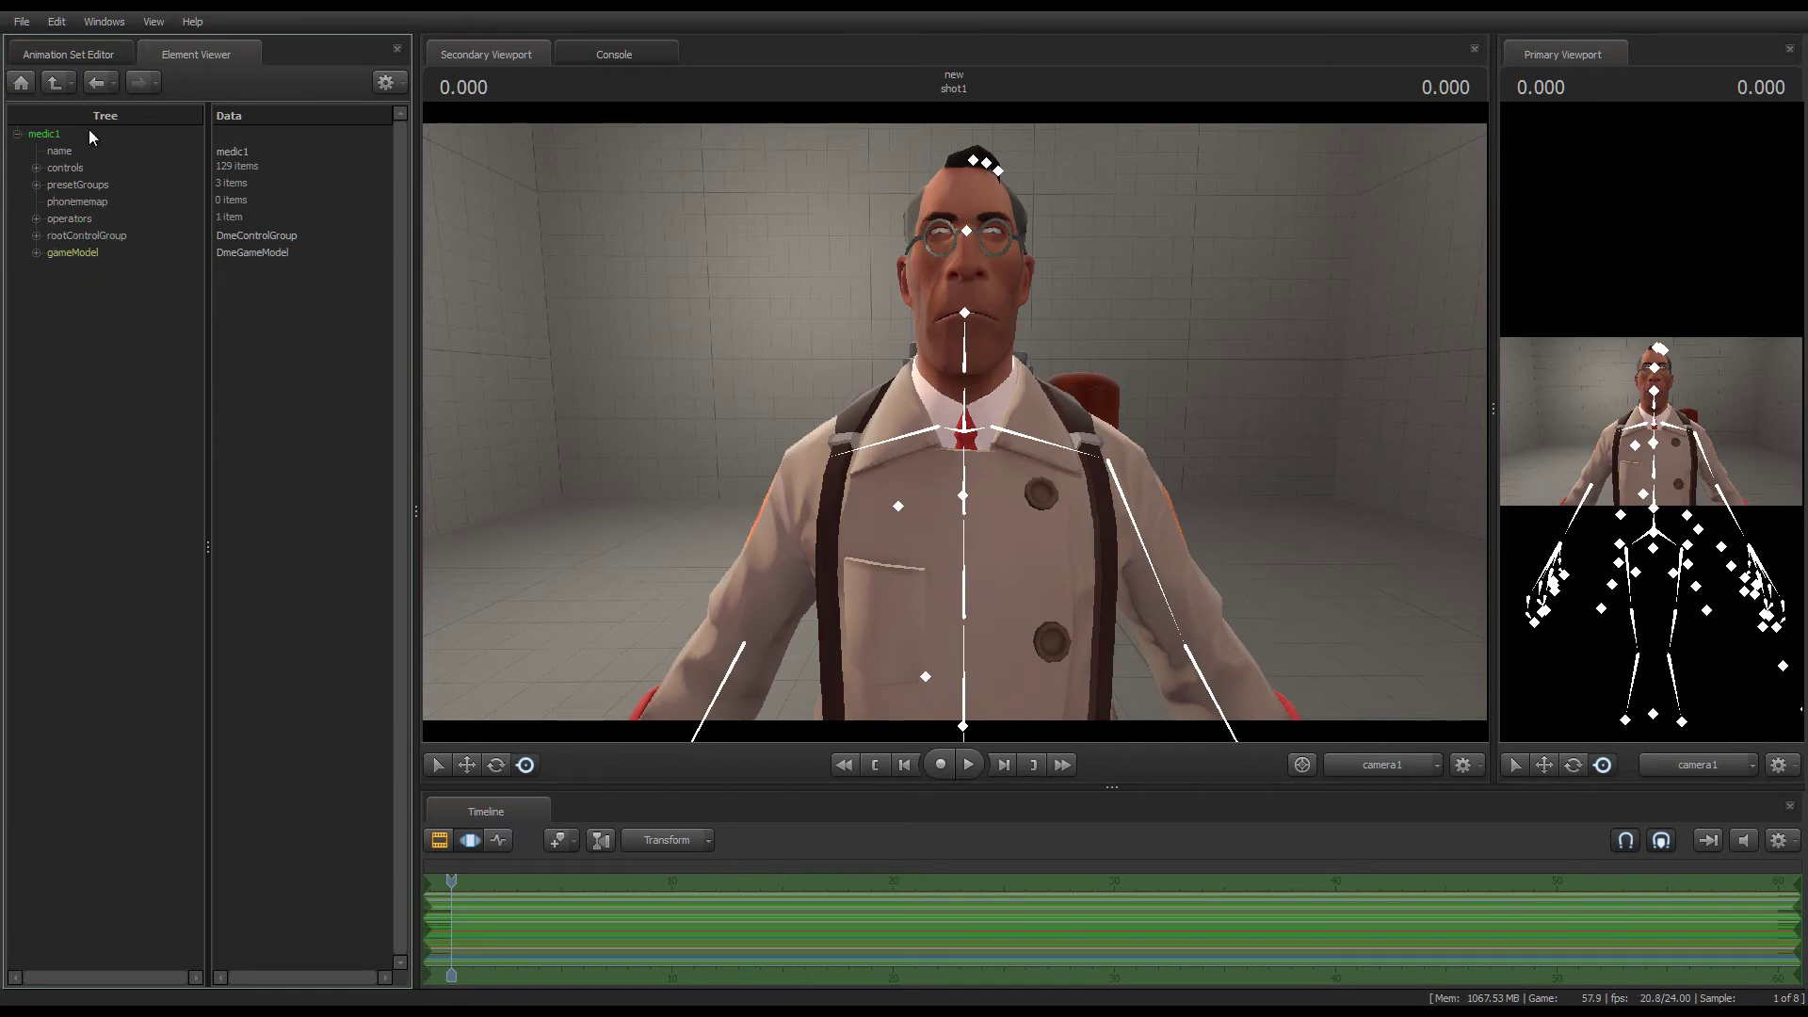
pyautogui.click(99, 55)
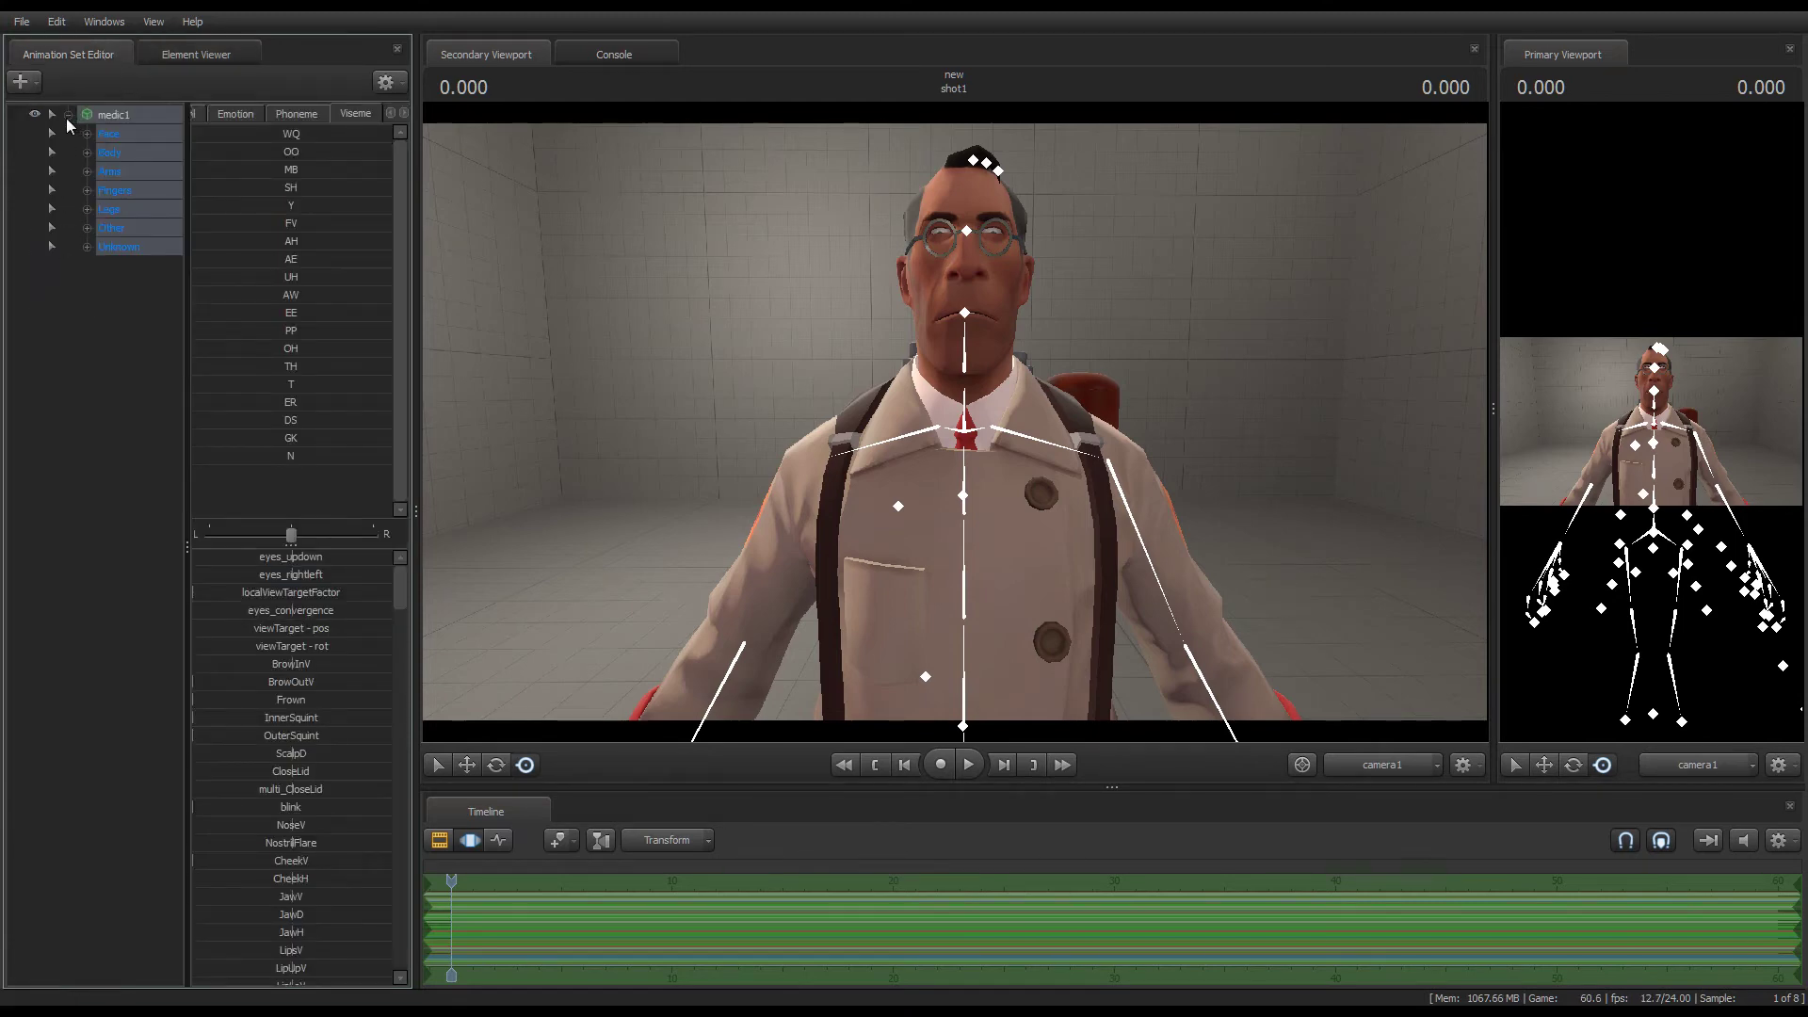
# - Collapse medic1 and create an animation set for the model player\hwm\heavy.mdl
pyautogui.click(67, 115)
pyautogui.rightClick(69, 177)
pyautogui.click(109, 222)
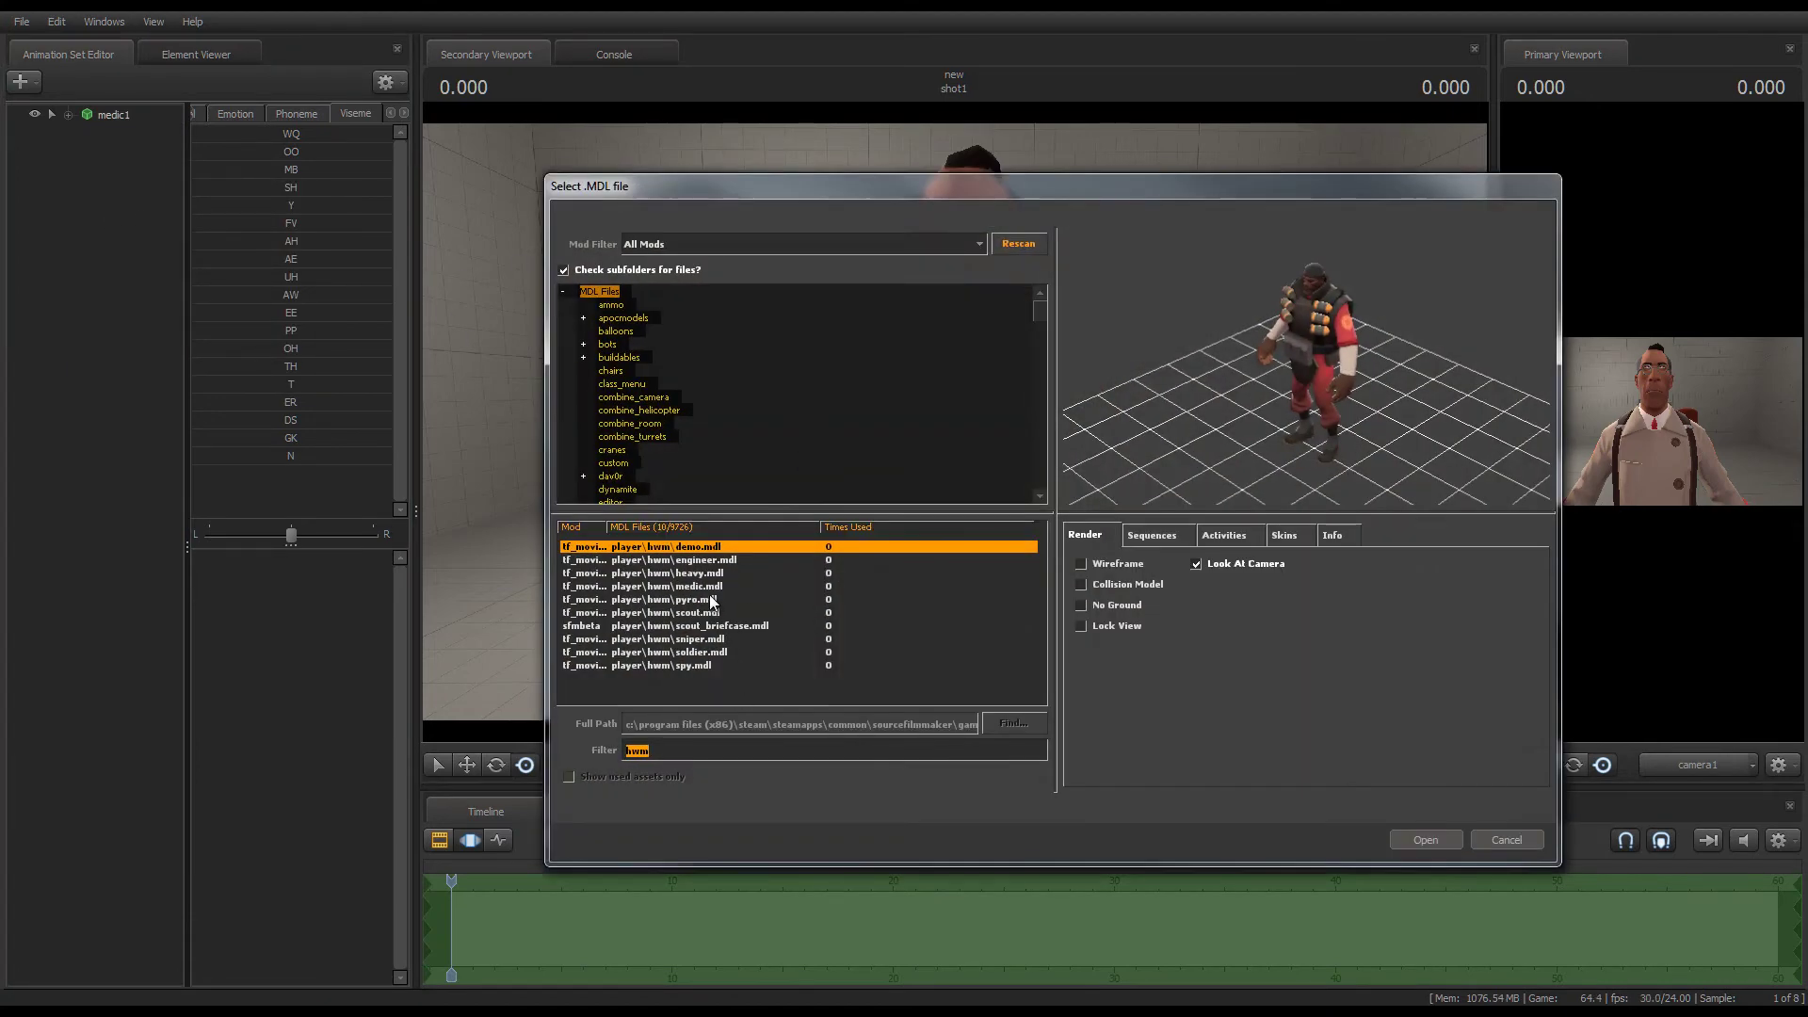
pyautogui.doubleClick(721, 573)
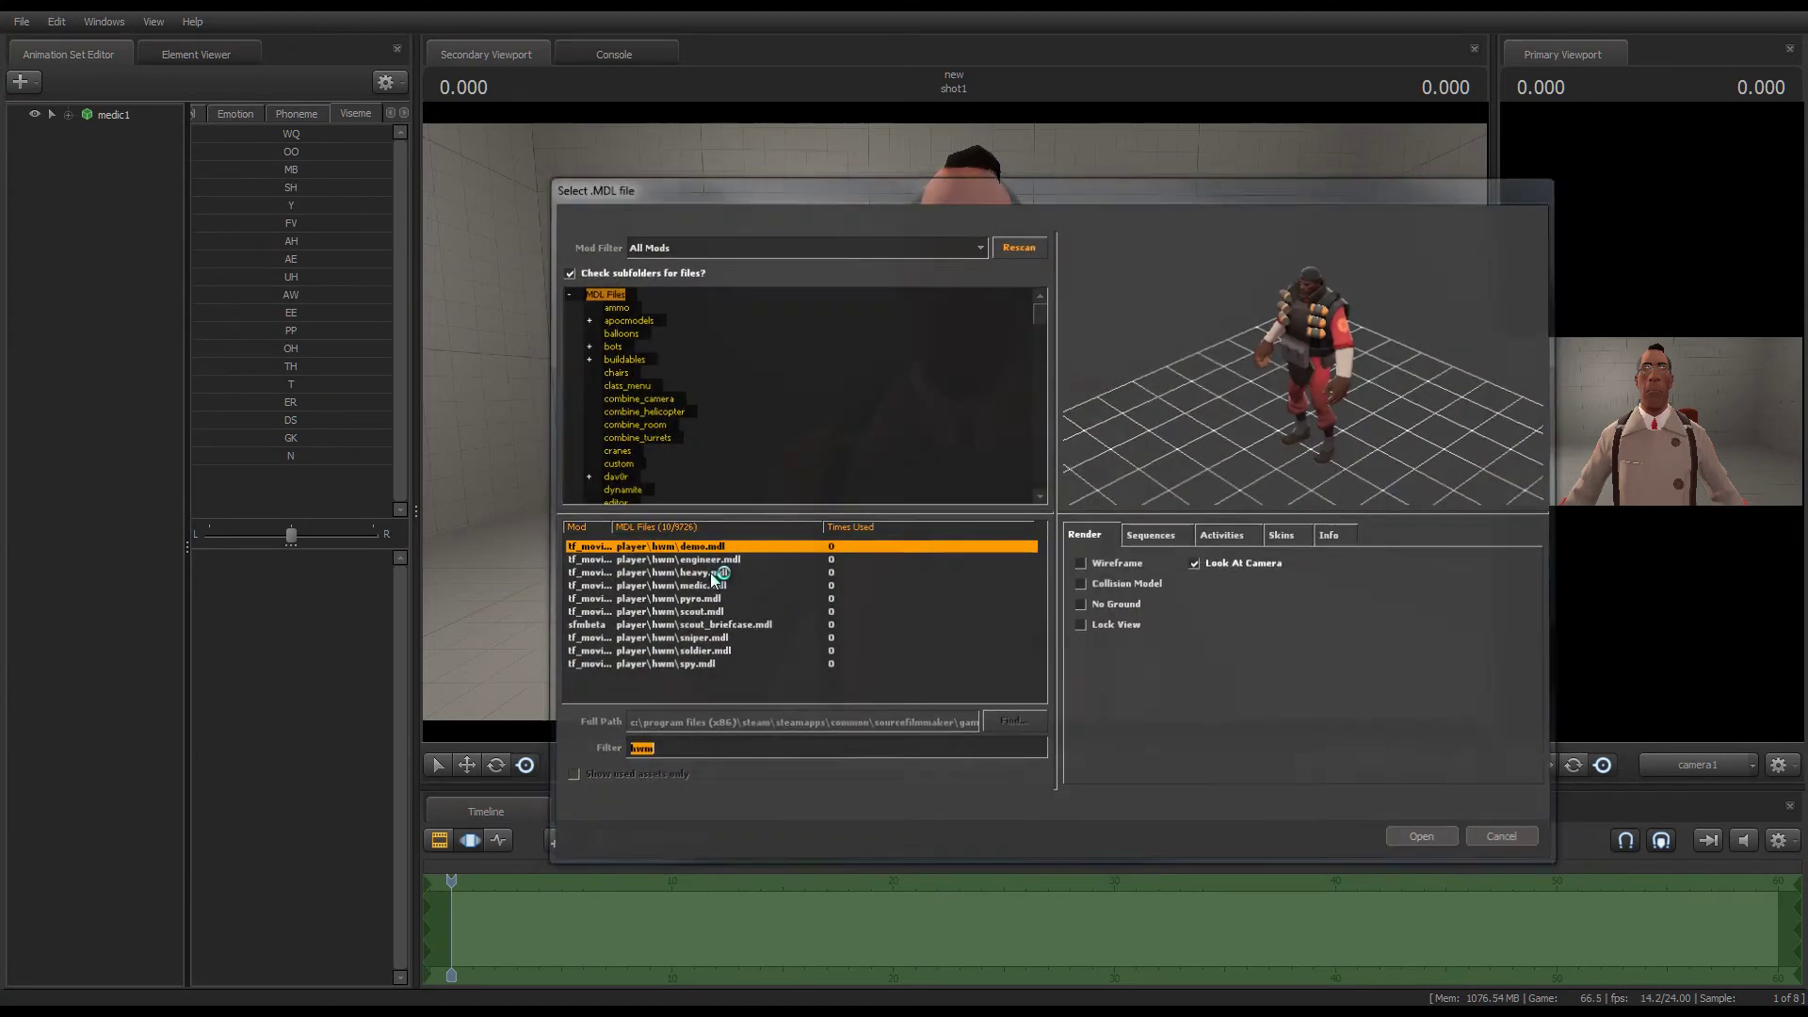
# - Move camera1 to frame the heavy's head and shoulders from the front
pyautogui.moveTo(757, 414); pyautogui.dragTo(769, 430)
pyautogui.press('z')
pyautogui.press('z')
pyautogui.press('w')
pyautogui.press('w')
pyautogui.press('s')
pyautogui.press('a')
pyautogui.press('d')
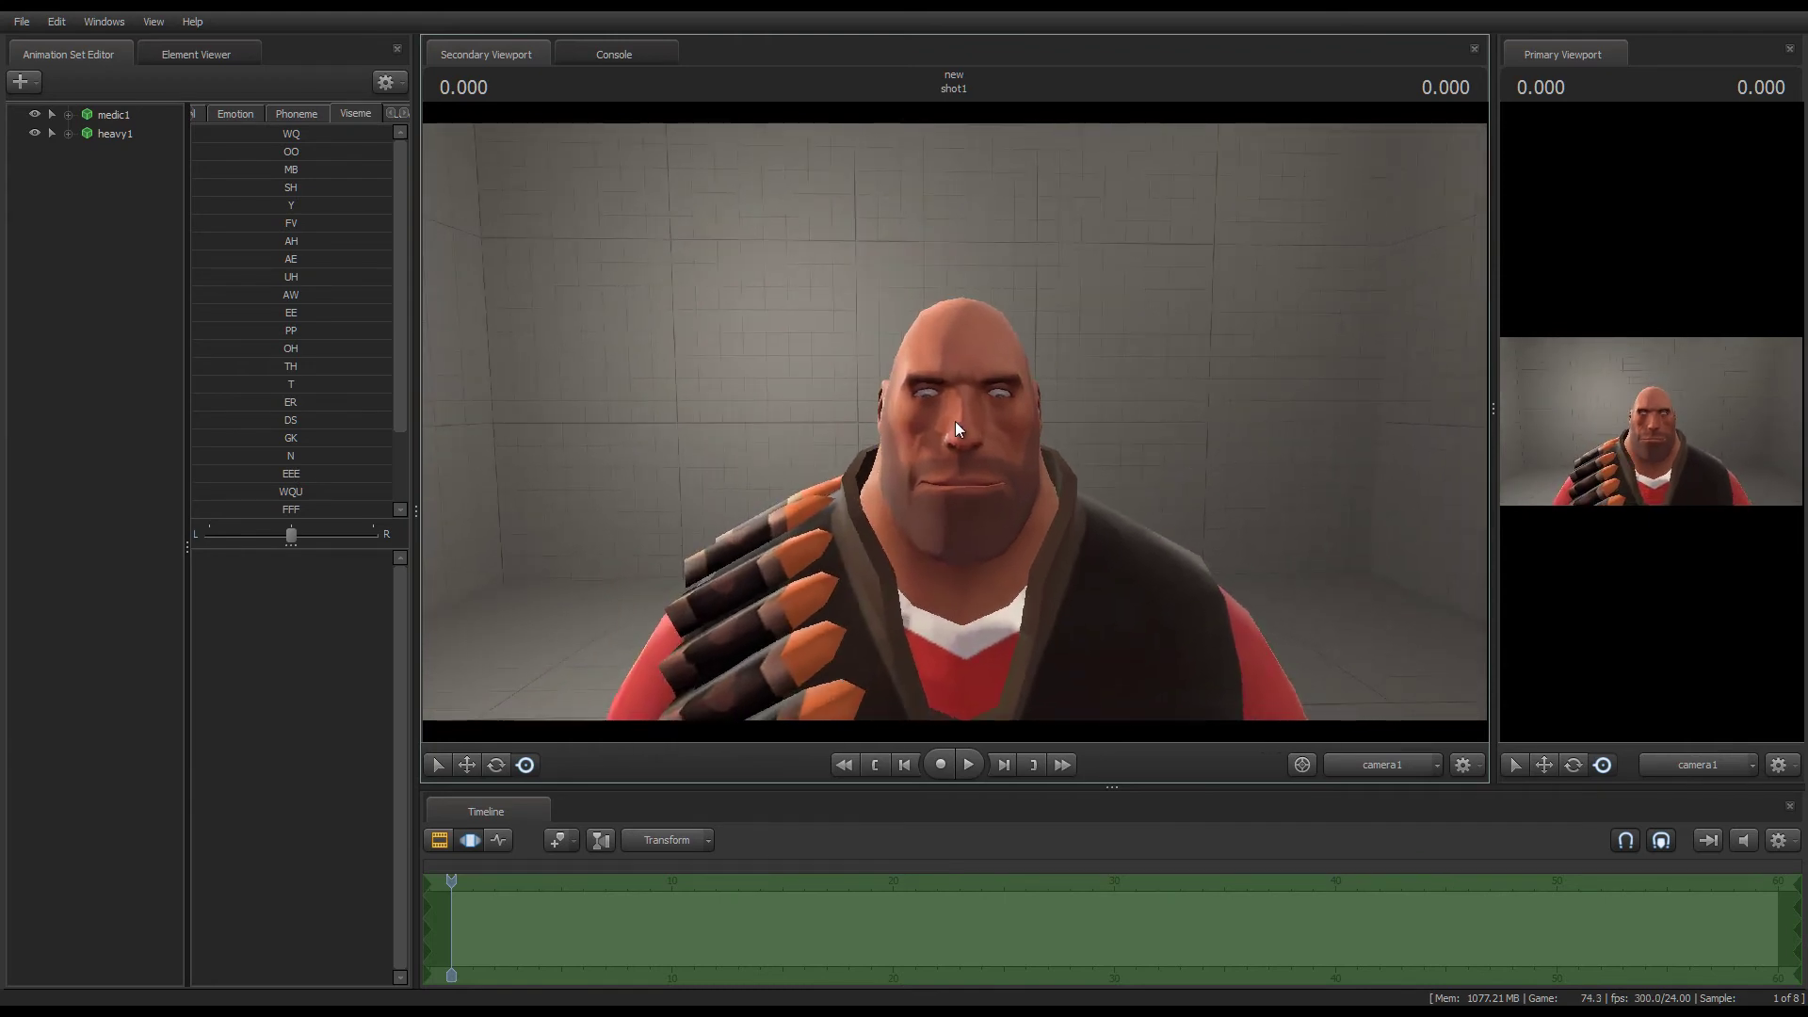
# - Select the heavy's Face controls and preview its Emotion and Phoneme presets
pyautogui.click(68, 134)
pyautogui.click(109, 153)
pyautogui.click(226, 113)
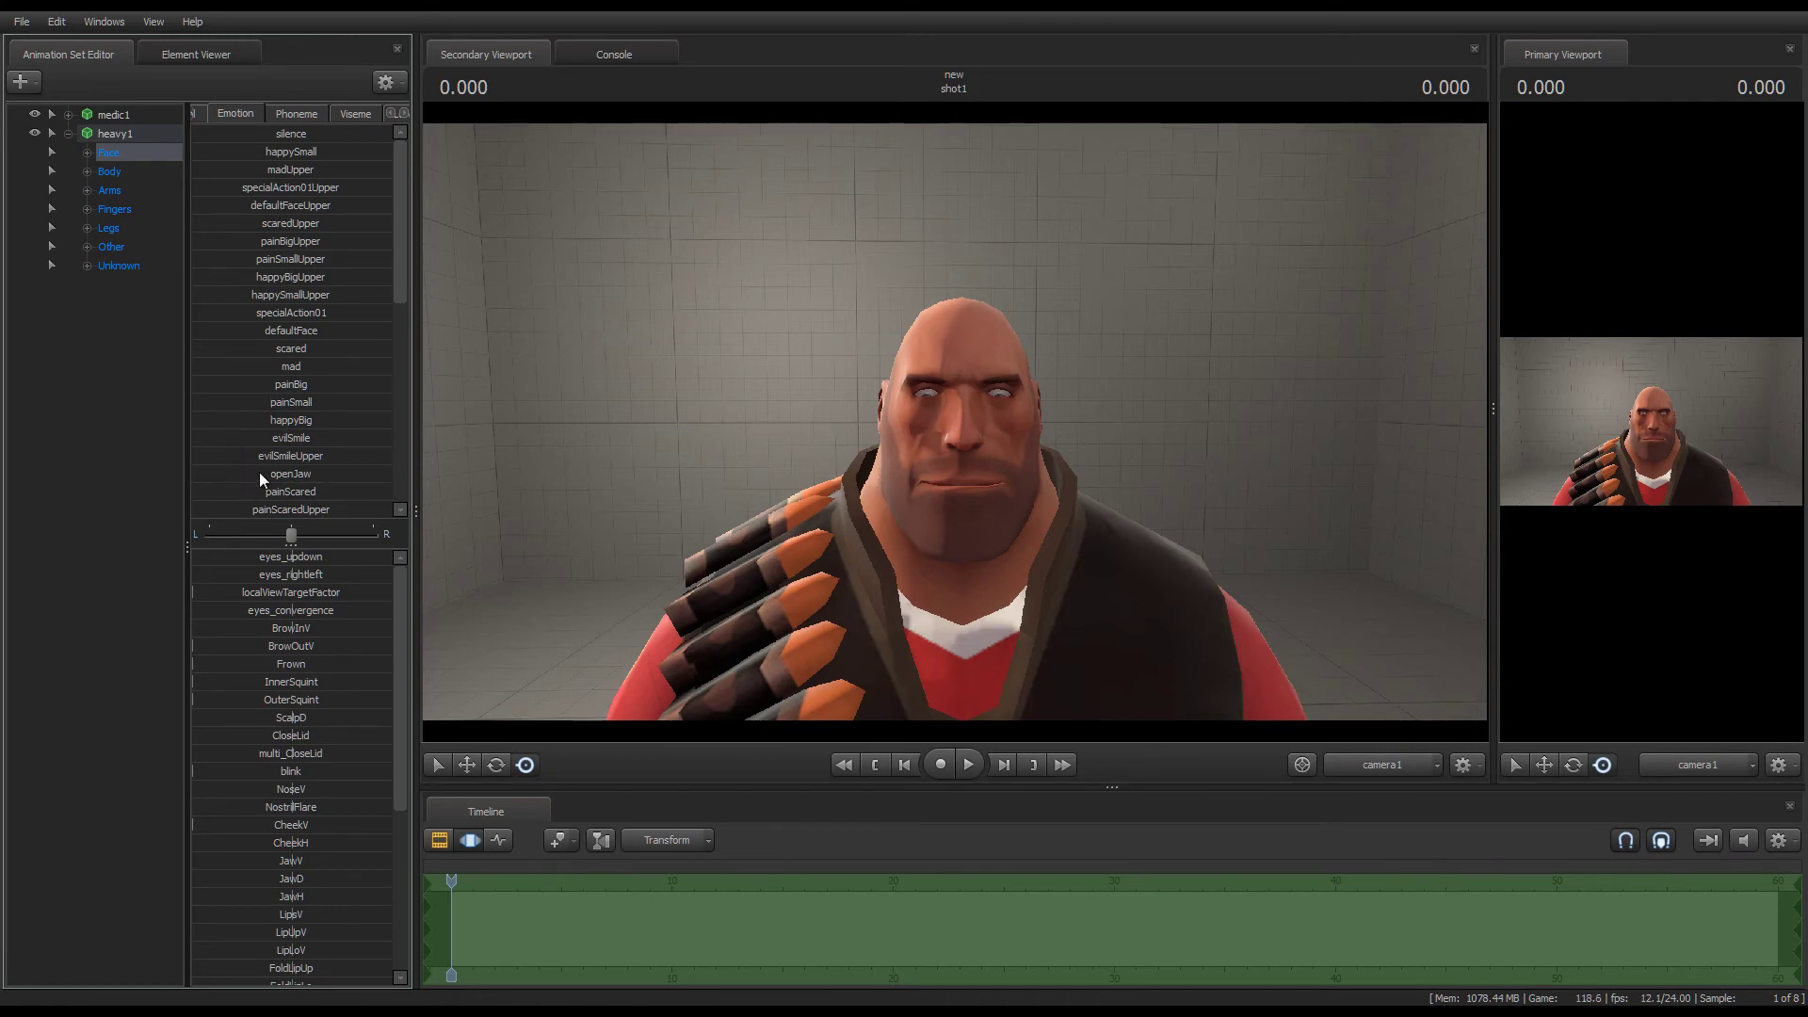
pyautogui.moveTo(257, 380)
pyautogui.mouseDown()
pyautogui.moveTo(452, 381)
pyautogui.moveTo(253, 380)
pyautogui.mouseUp()
pyautogui.click(296, 112)
pyautogui.moveTo(228, 242); pyautogui.dragTo(349, 306)
pyautogui.moveTo(248, 336)
pyautogui.mouseDown()
pyautogui.moveTo(377, 336)
pyautogui.moveTo(245, 336)
pyautogui.mouseUp()
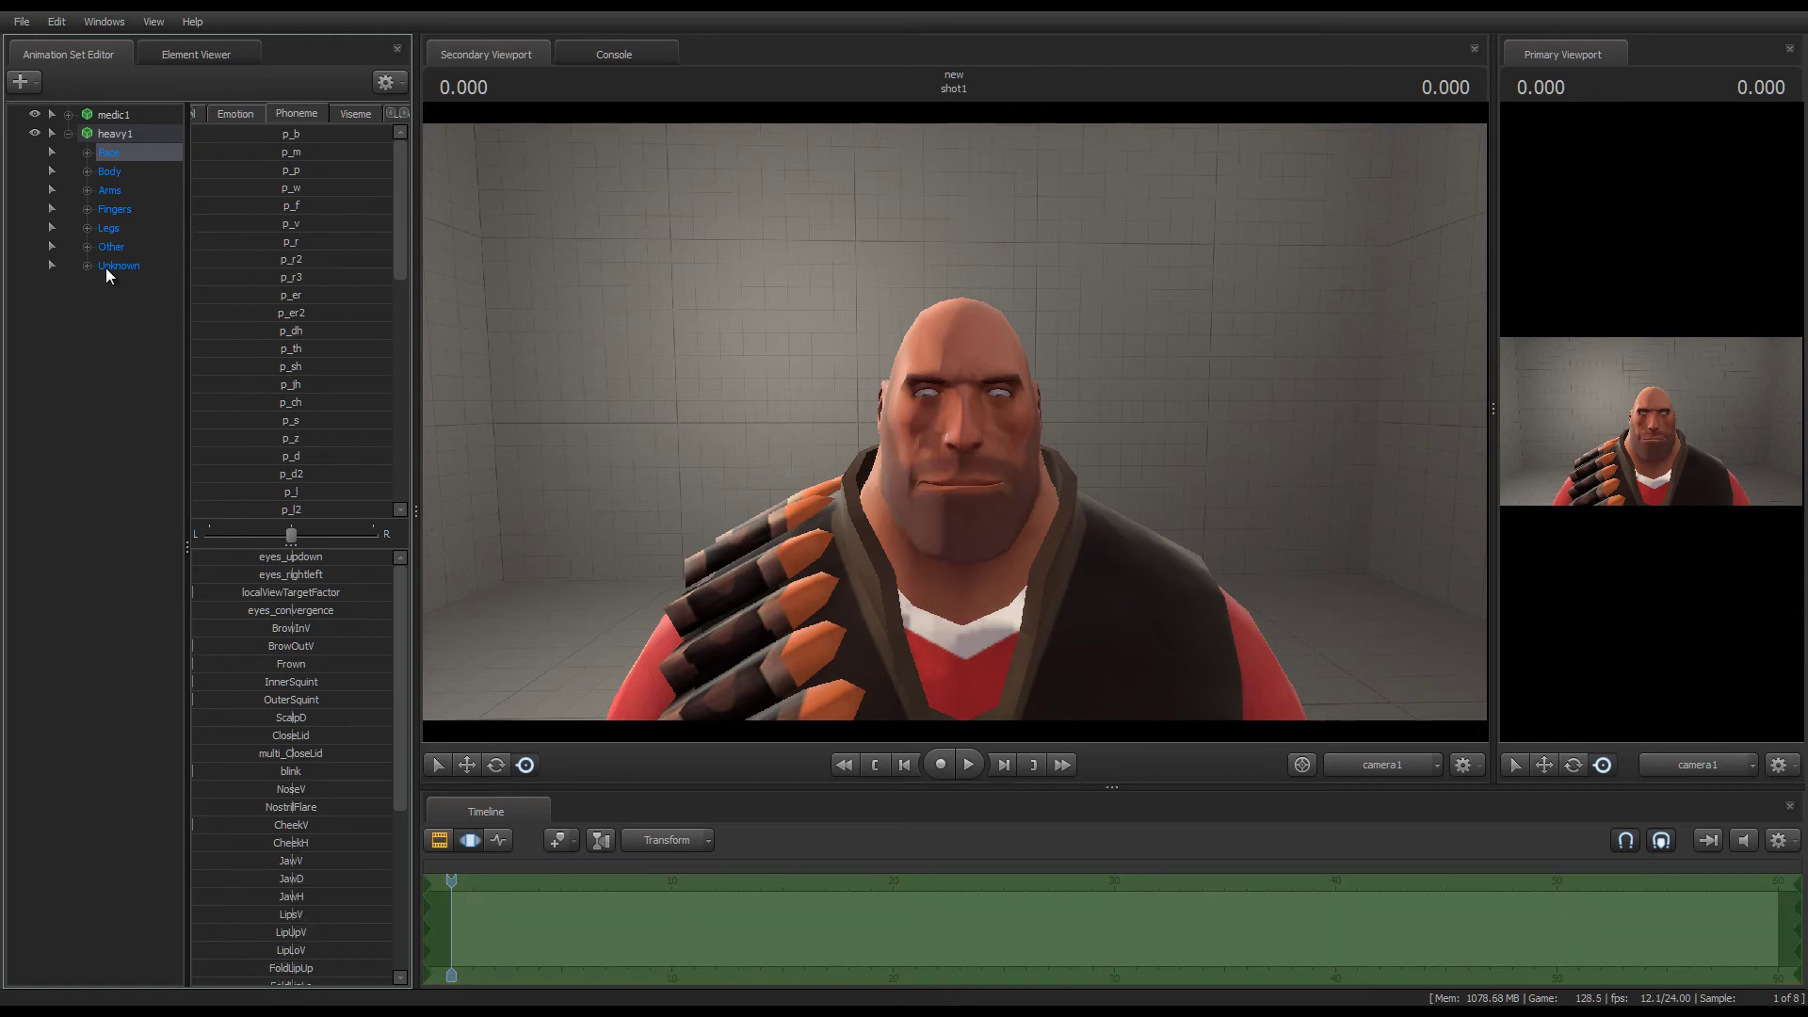
# - Preview the Viseme presets on the heavy's face
pyautogui.click(375, 111)
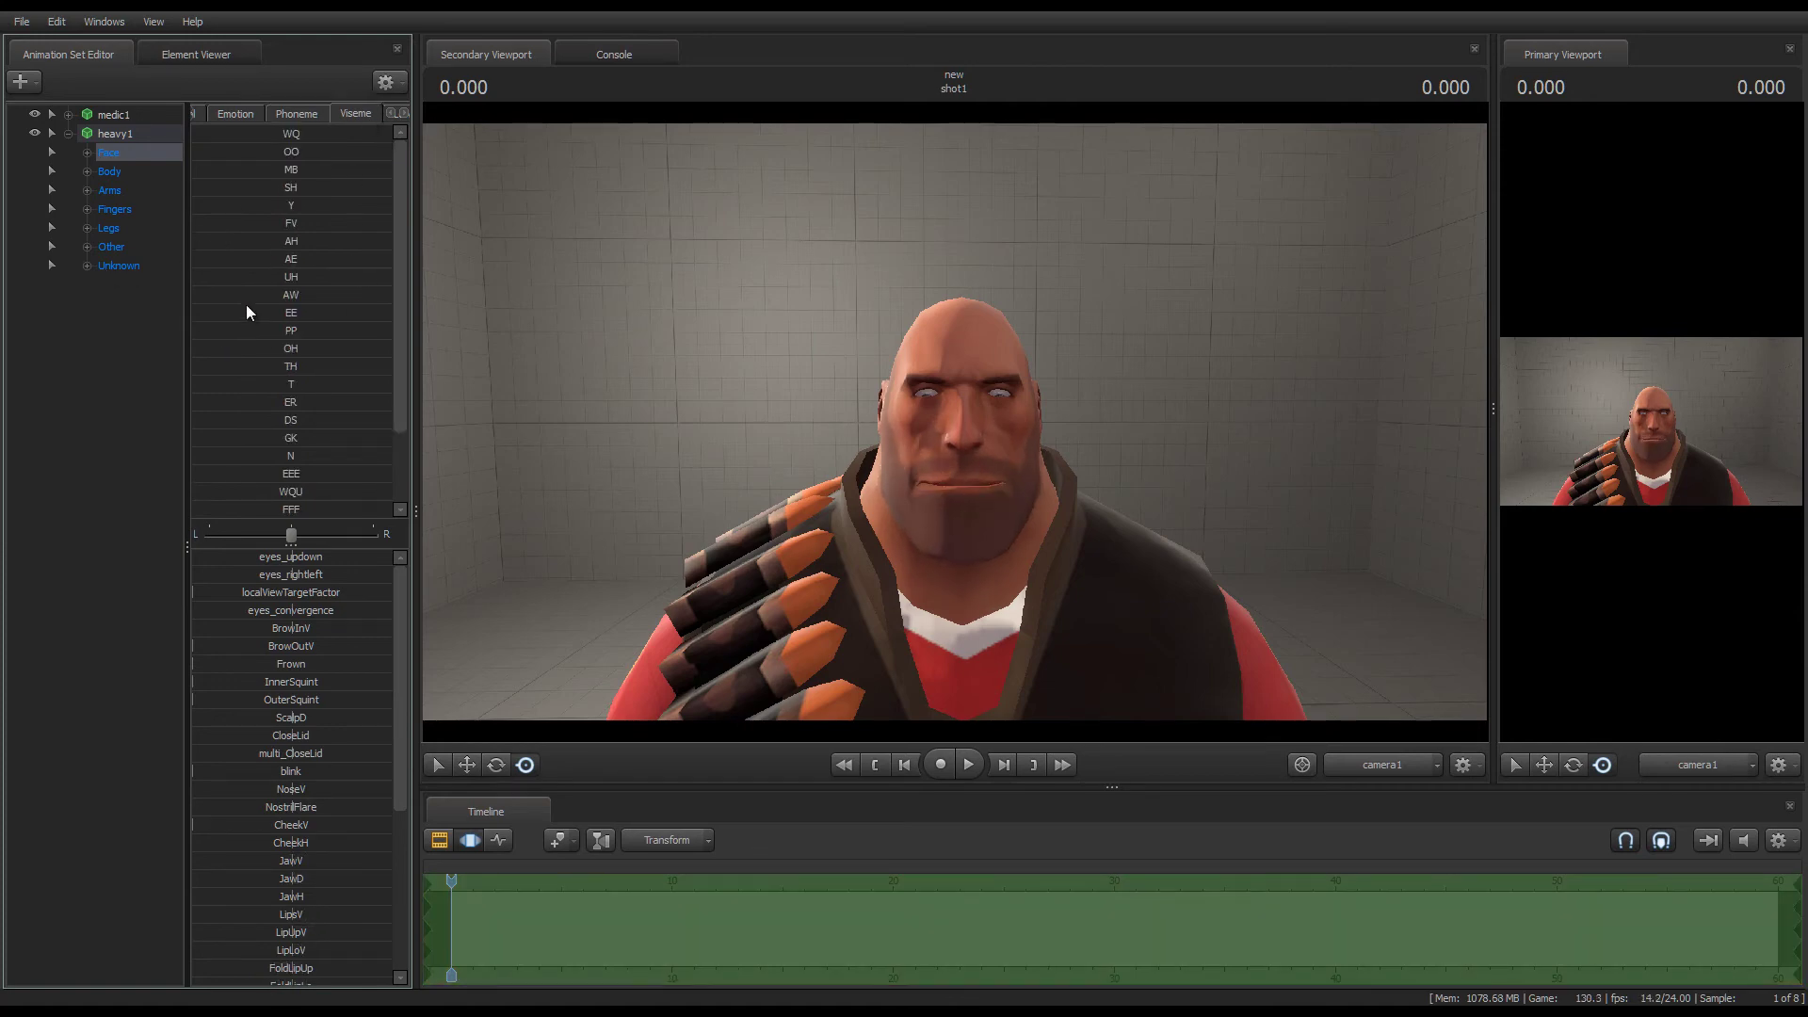
pyautogui.moveTo(205, 312); pyautogui.dragTo(43, 306)
pyautogui.moveTo(228, 151); pyautogui.dragTo(203, 183)
pyautogui.moveTo(220, 455); pyautogui.dragTo(356, 495)
pyautogui.moveTo(192, 509); pyautogui.dragTo(193, 295)
pyautogui.moveTo(200, 132)
pyautogui.mouseDown()
pyautogui.moveTo(393, 133)
pyautogui.moveTo(194, 132)
pyautogui.mouseUp()
pyautogui.moveTo(200, 277)
pyautogui.mouseDown()
pyautogui.moveTo(392, 276)
pyautogui.moveTo(194, 277)
pyautogui.mouseUp()
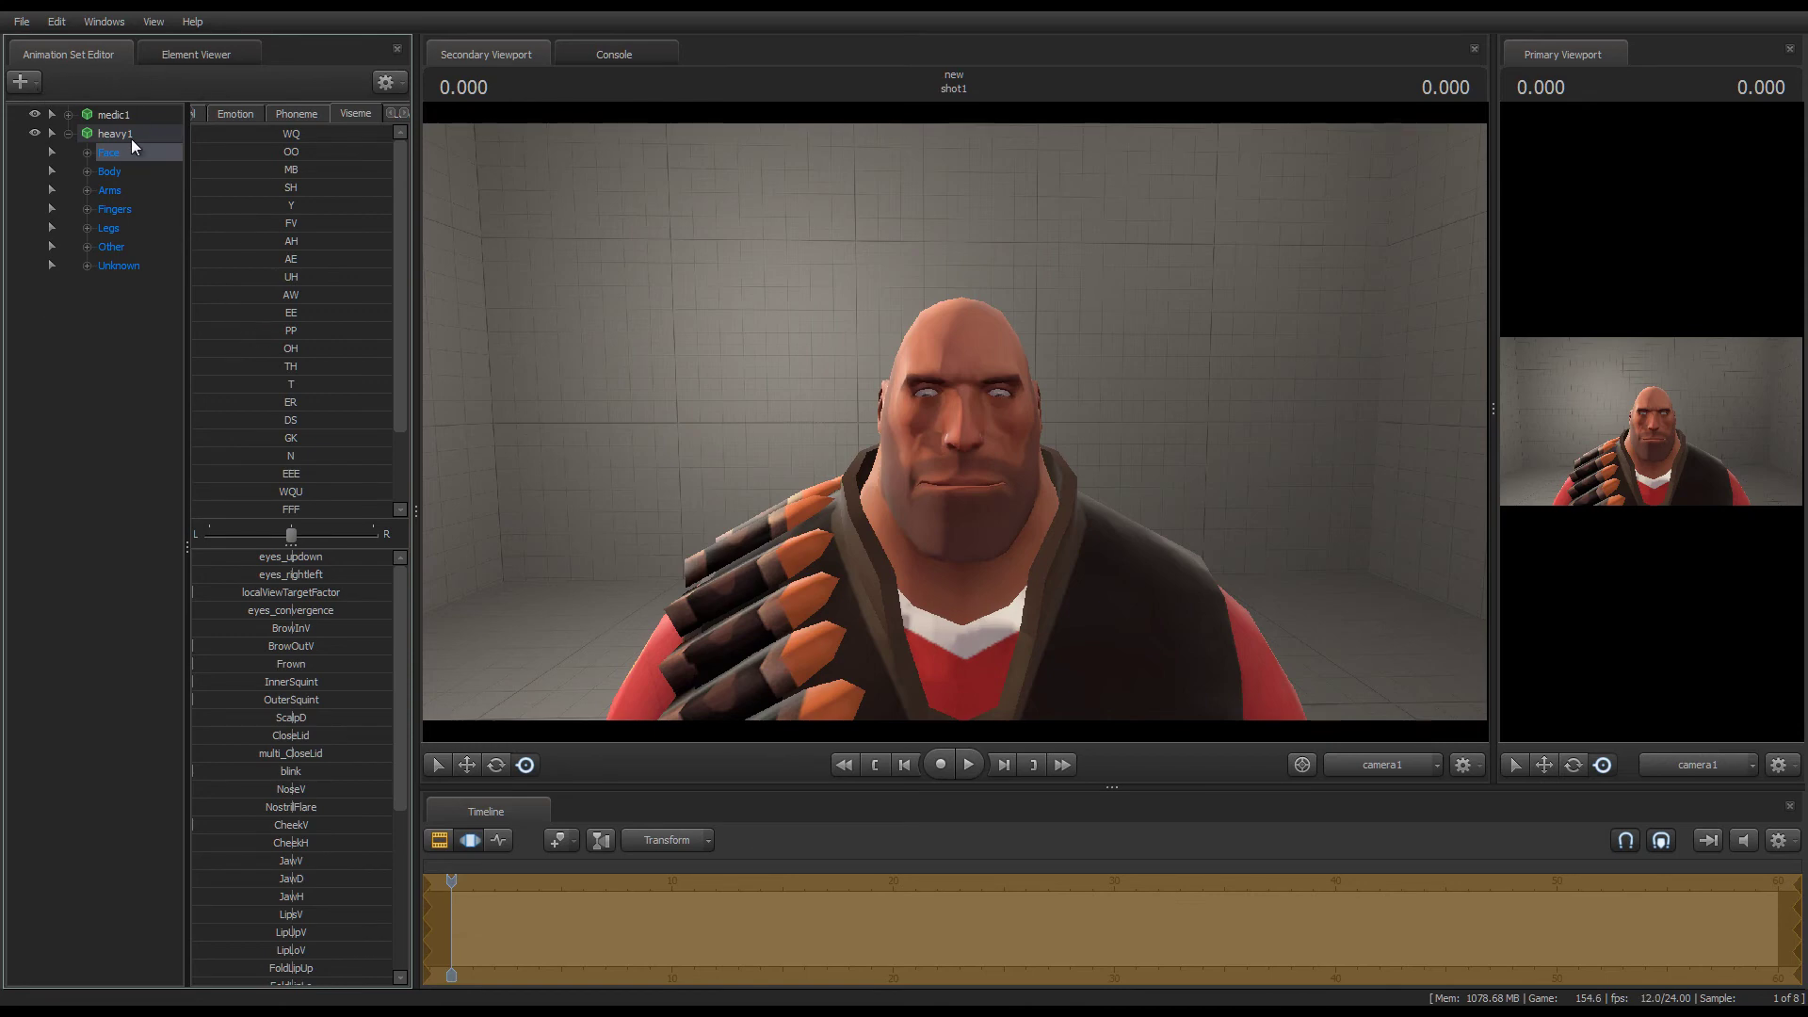
# - Inspect the presetGroups of heavy1's AnimationSet, including LowBrows, in the Element Viewer and return to the Animation Set Editor
pyautogui.rightClick(104, 134)
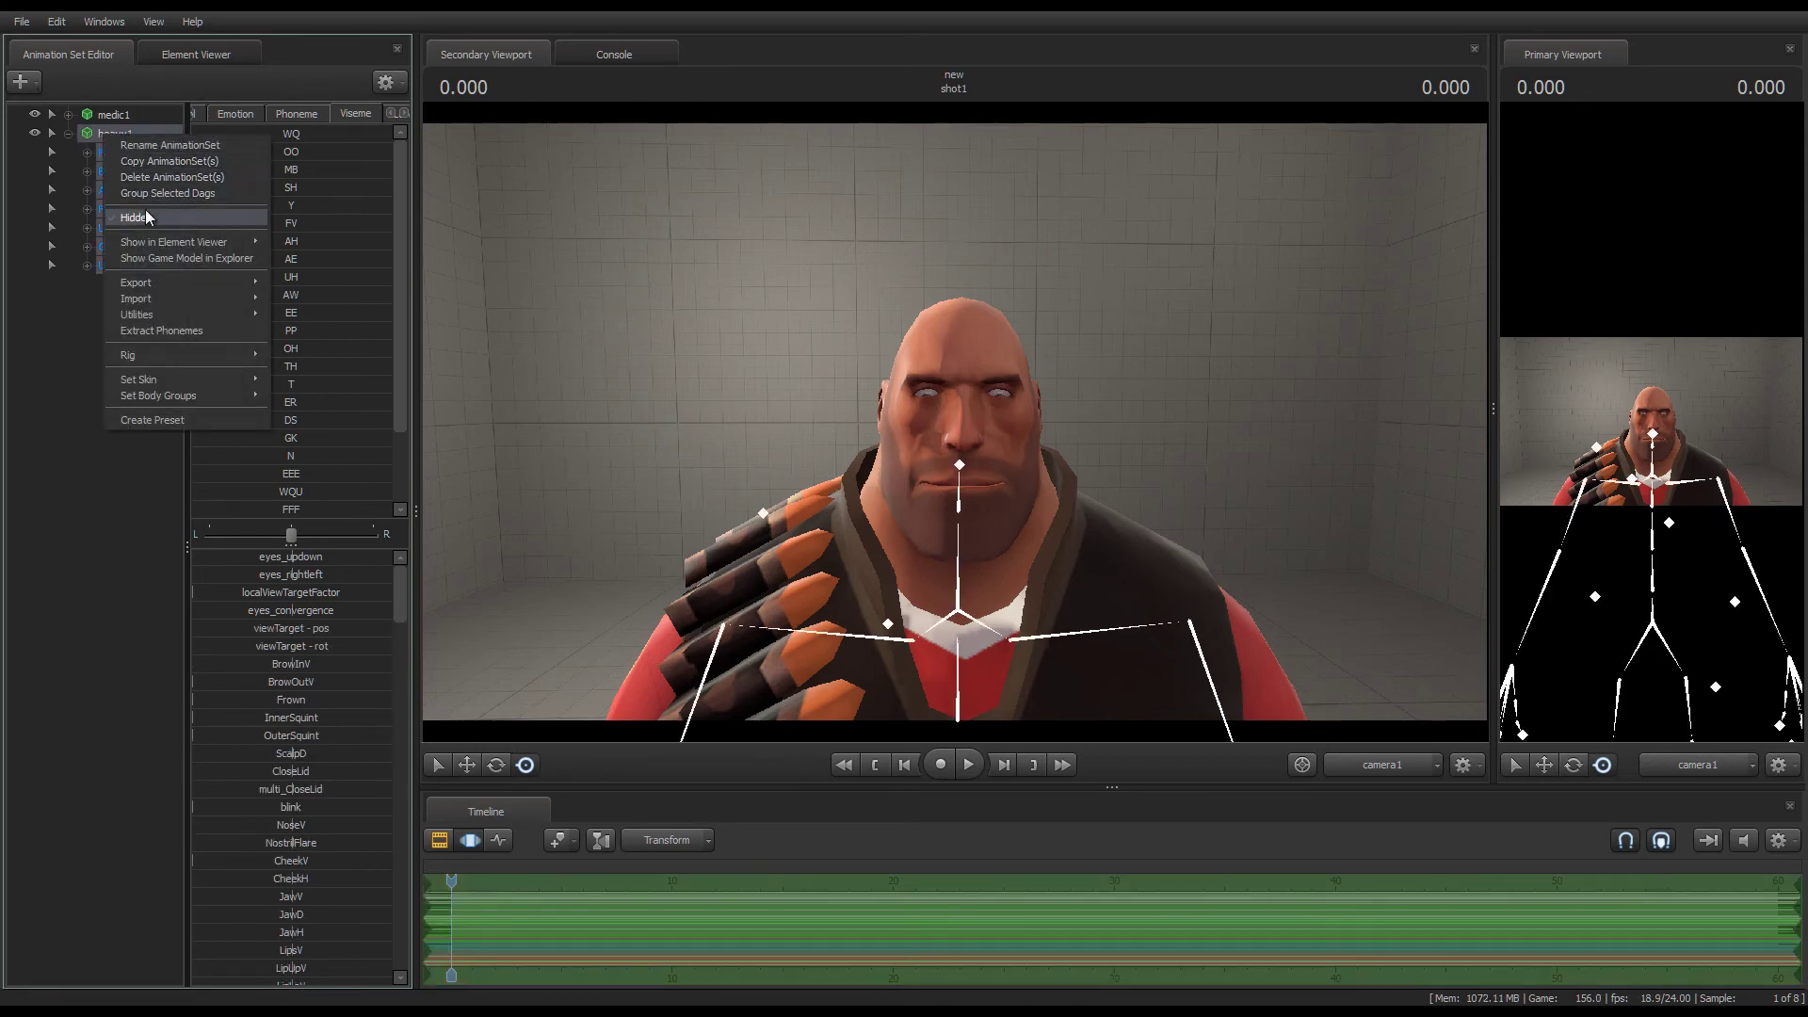
pyautogui.moveTo(227, 242)
pyautogui.click(352, 243)
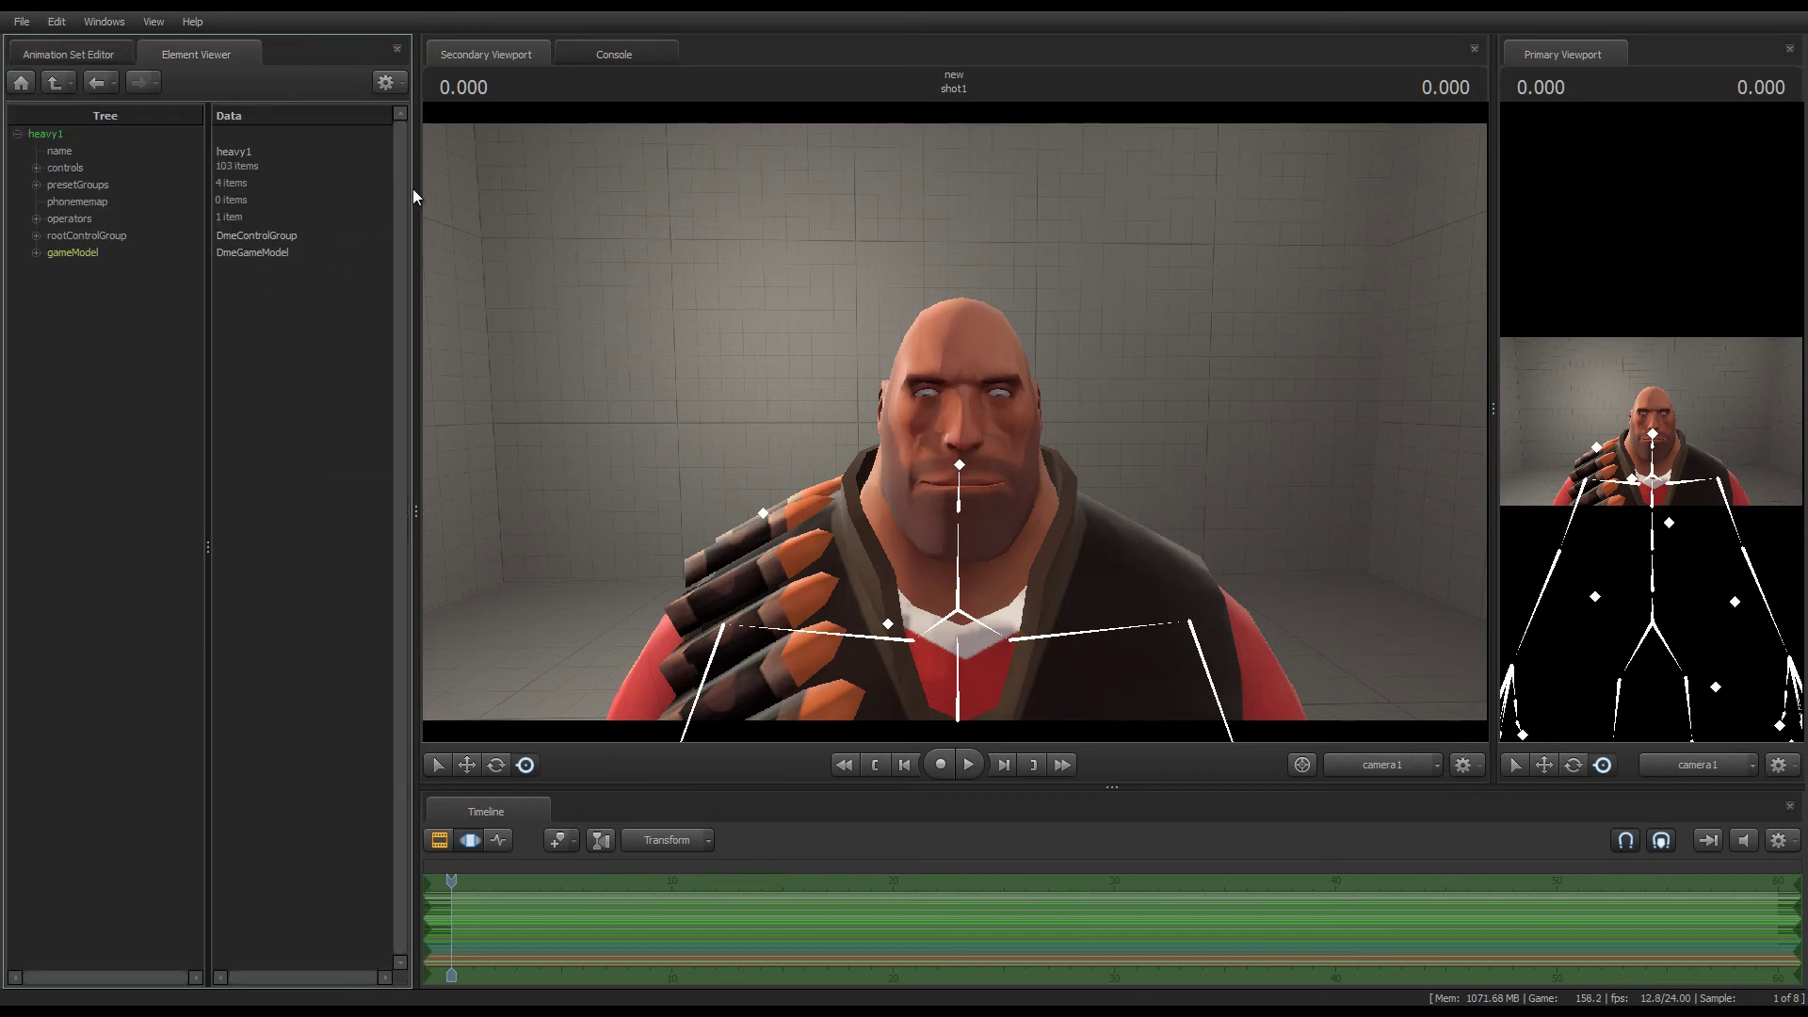
pyautogui.click(37, 185)
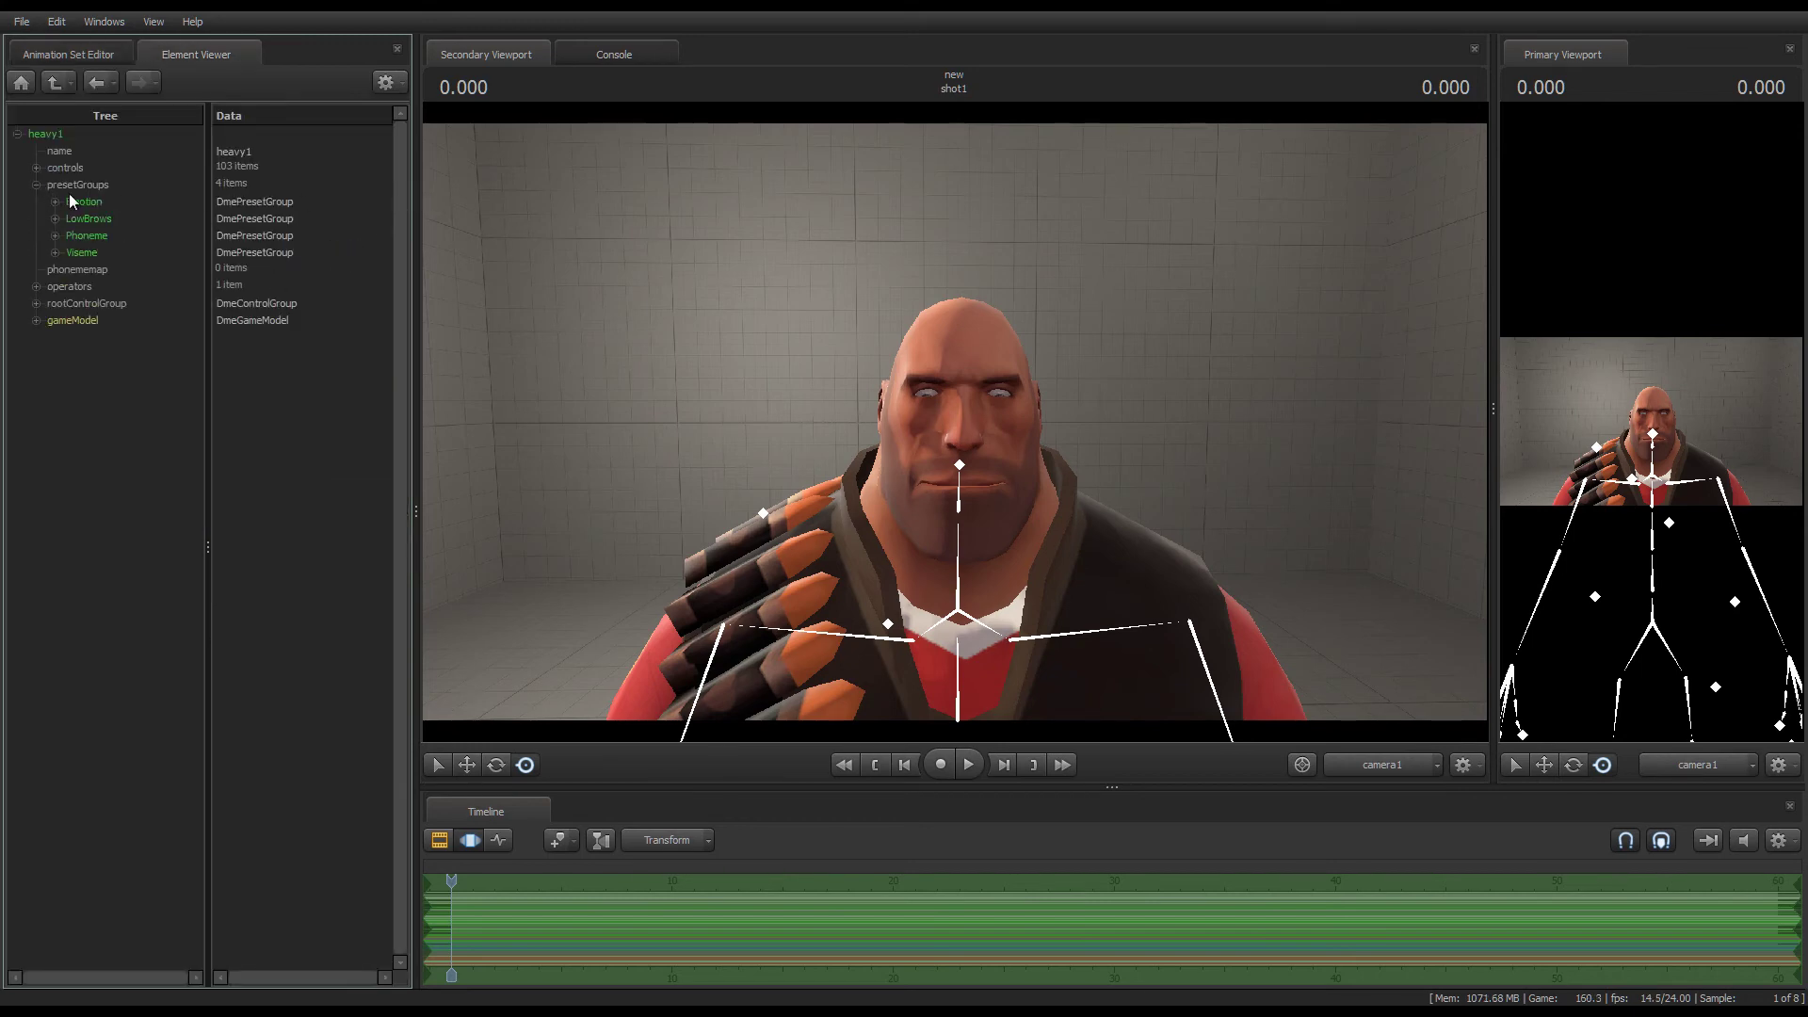
pyautogui.click(87, 218)
pyautogui.click(89, 49)
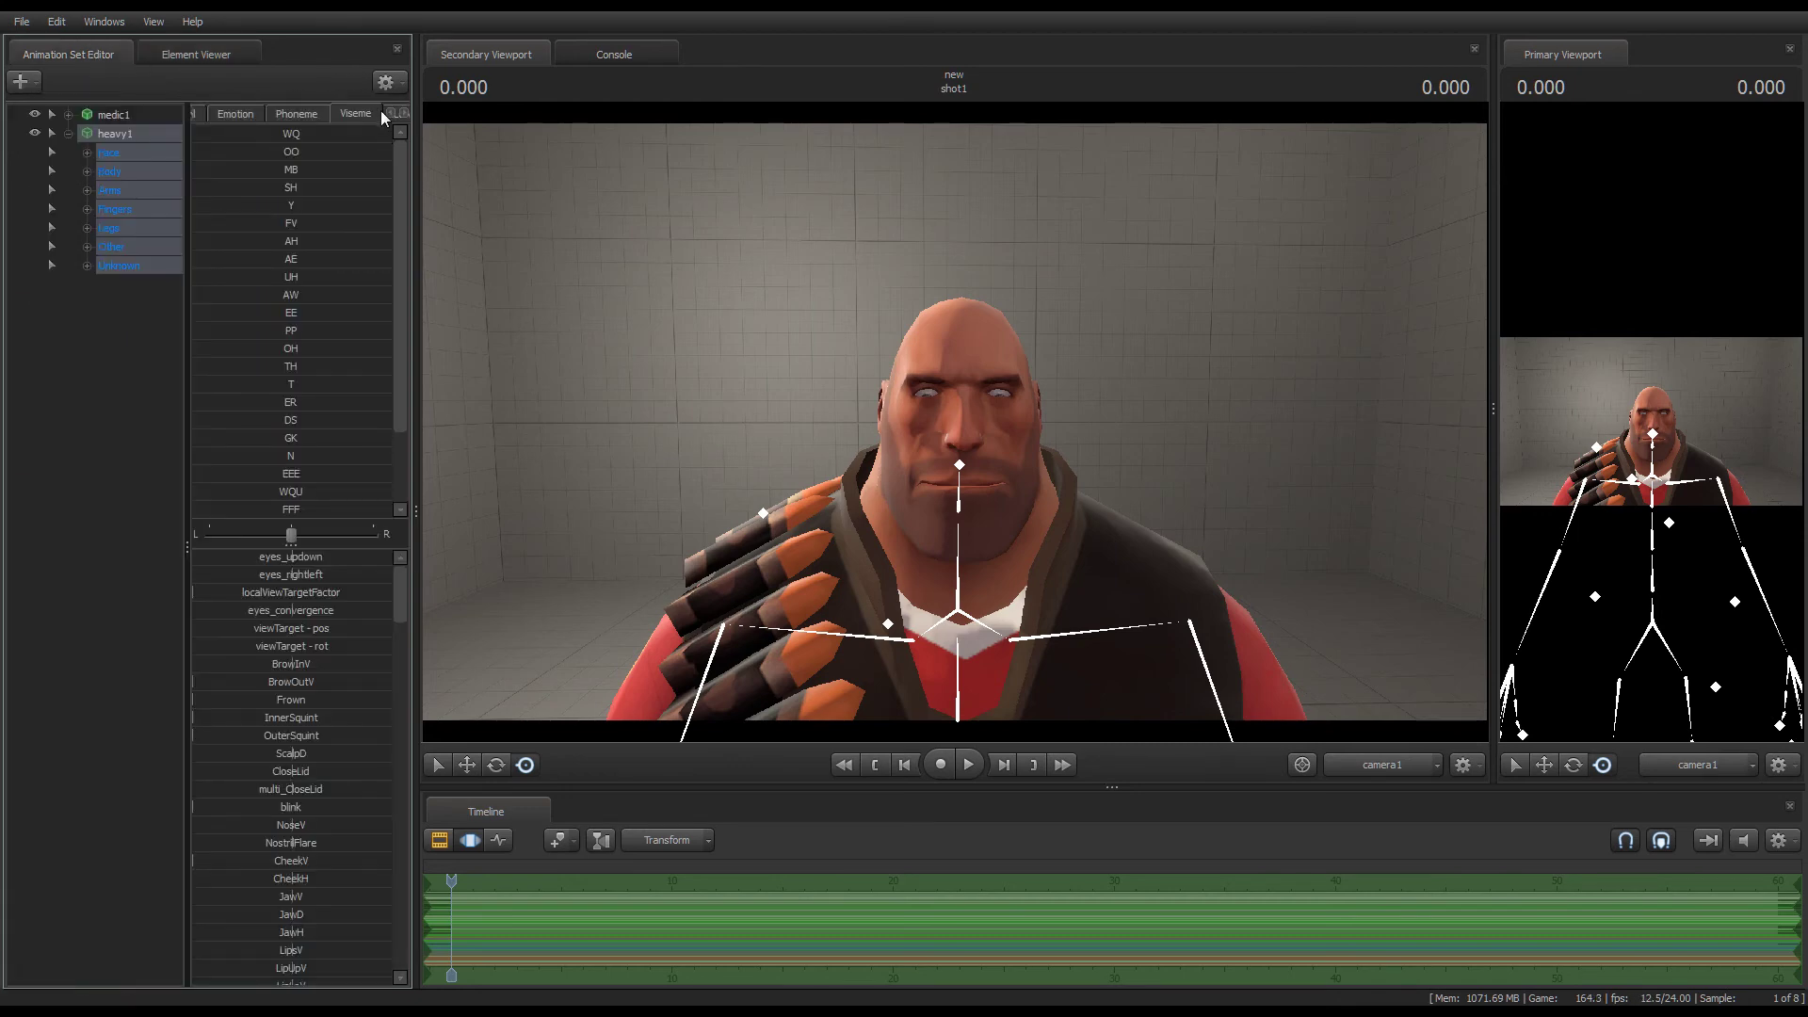
# - Show the LowBrows presets and select the heavy's Face controls to preview upperAngry1
pyautogui.click(405, 113)
pyautogui.click(351, 114)
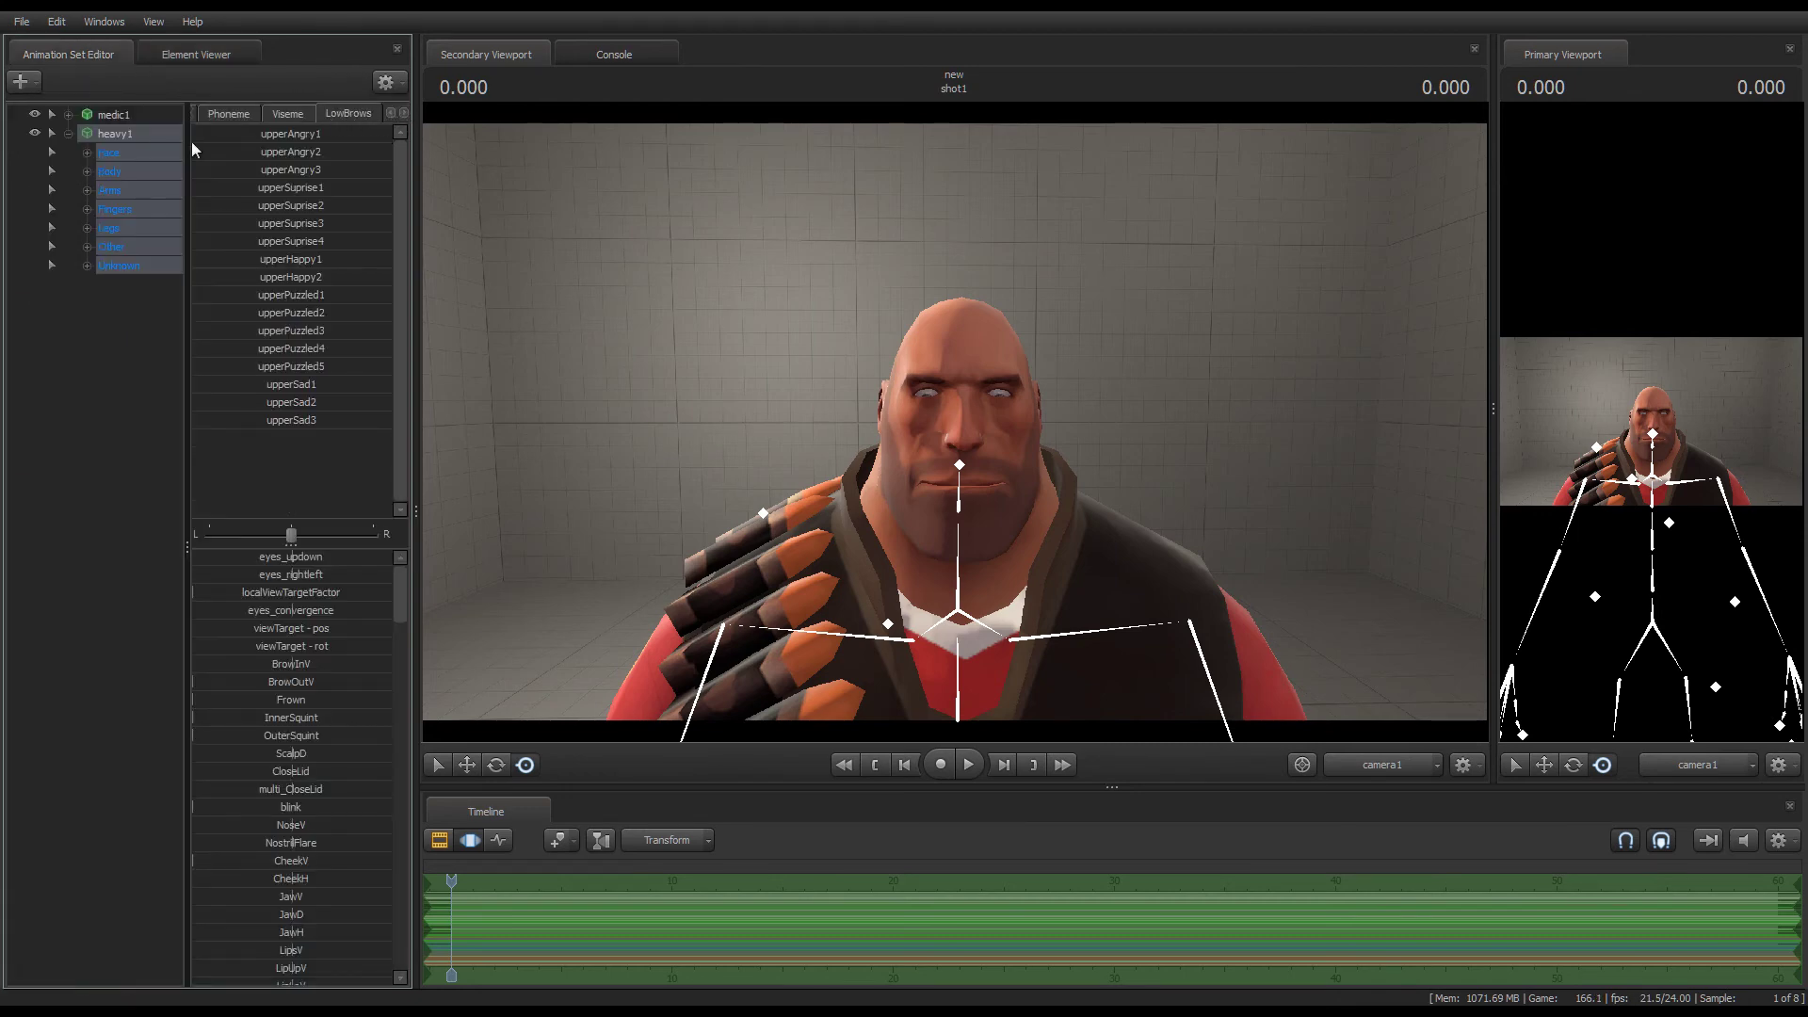
pyautogui.click(131, 156)
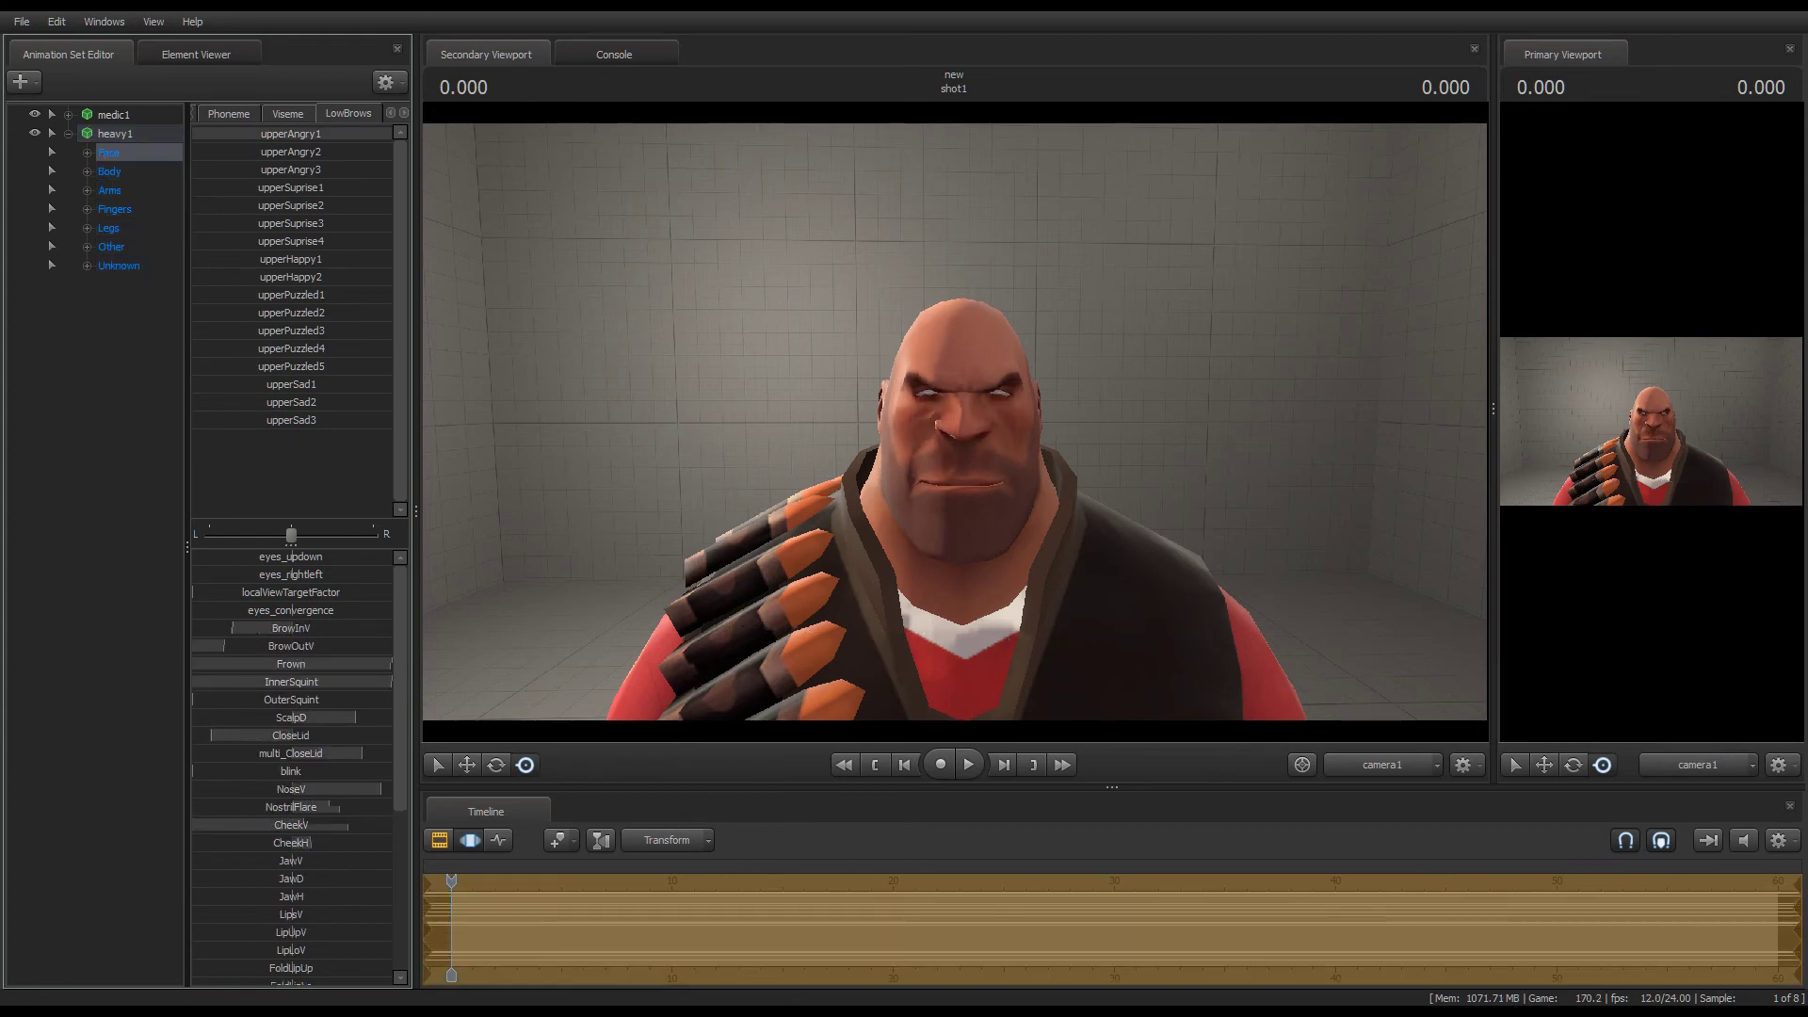
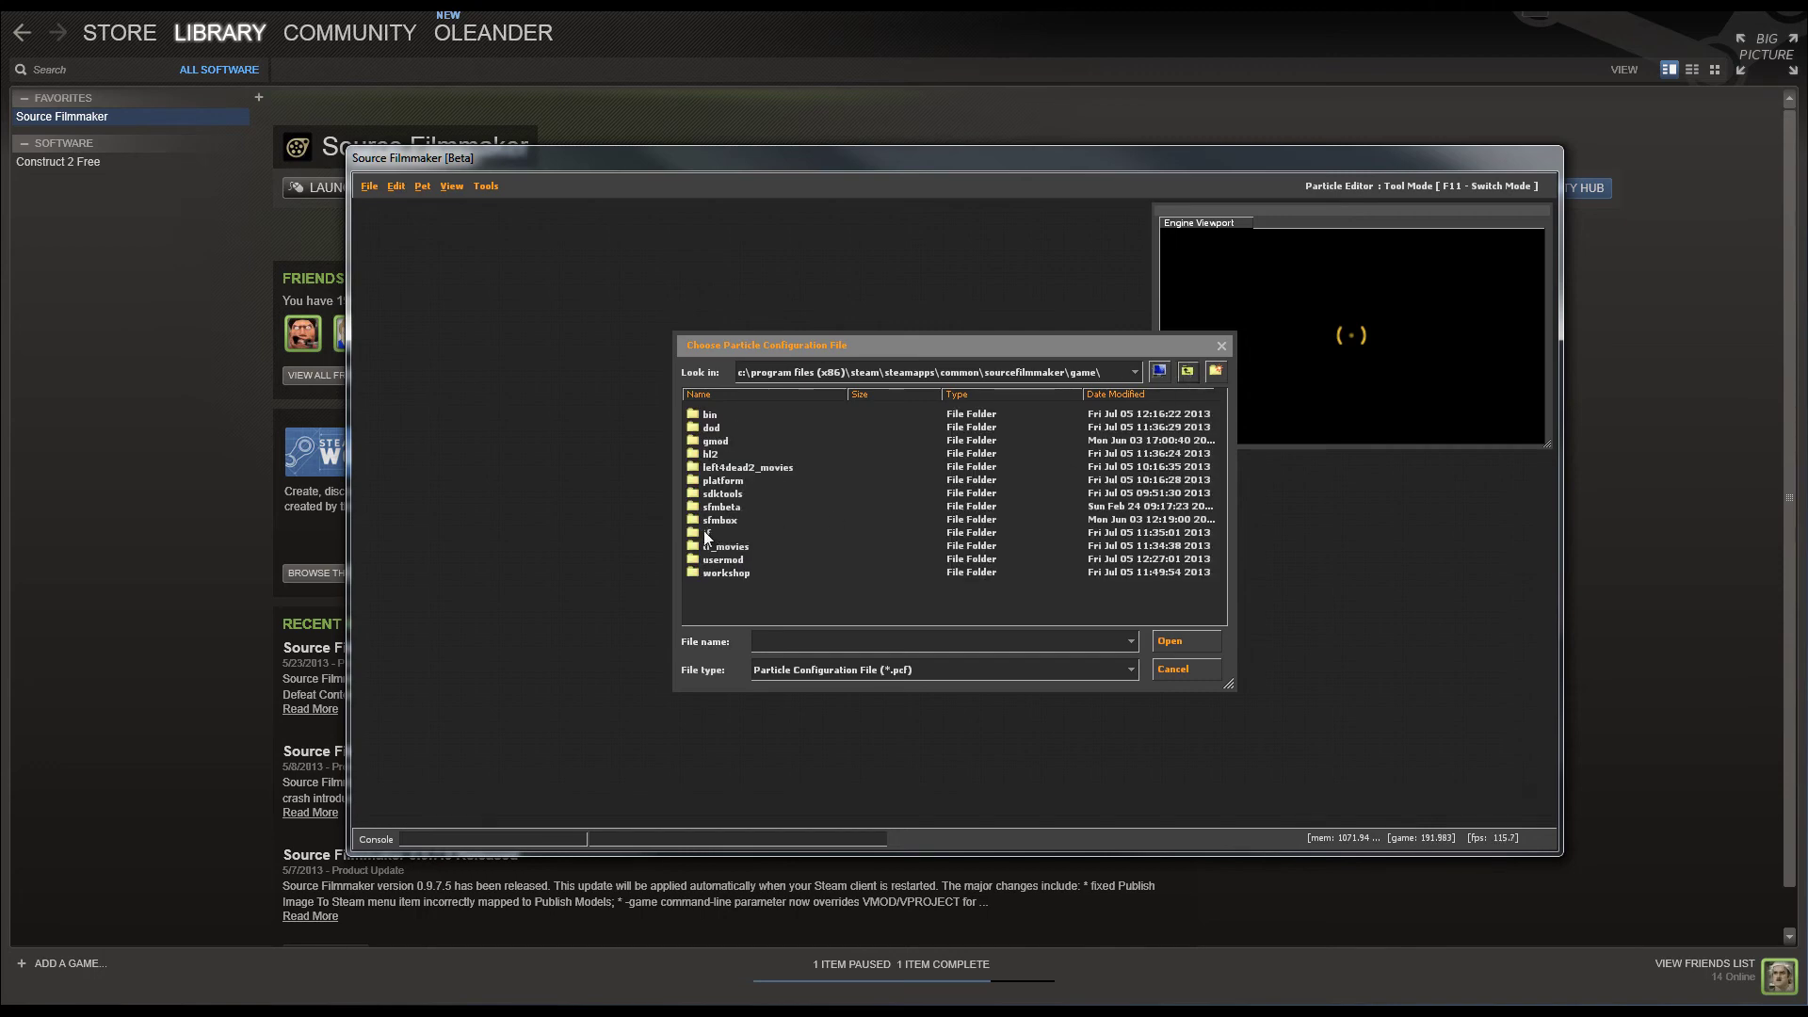
# - Open bigboom.pcf from the tf particles folder in the Particle Editor and look through its particle system previews
pyautogui.doubleClick(718, 533)
pyautogui.doubleClick(723, 519)
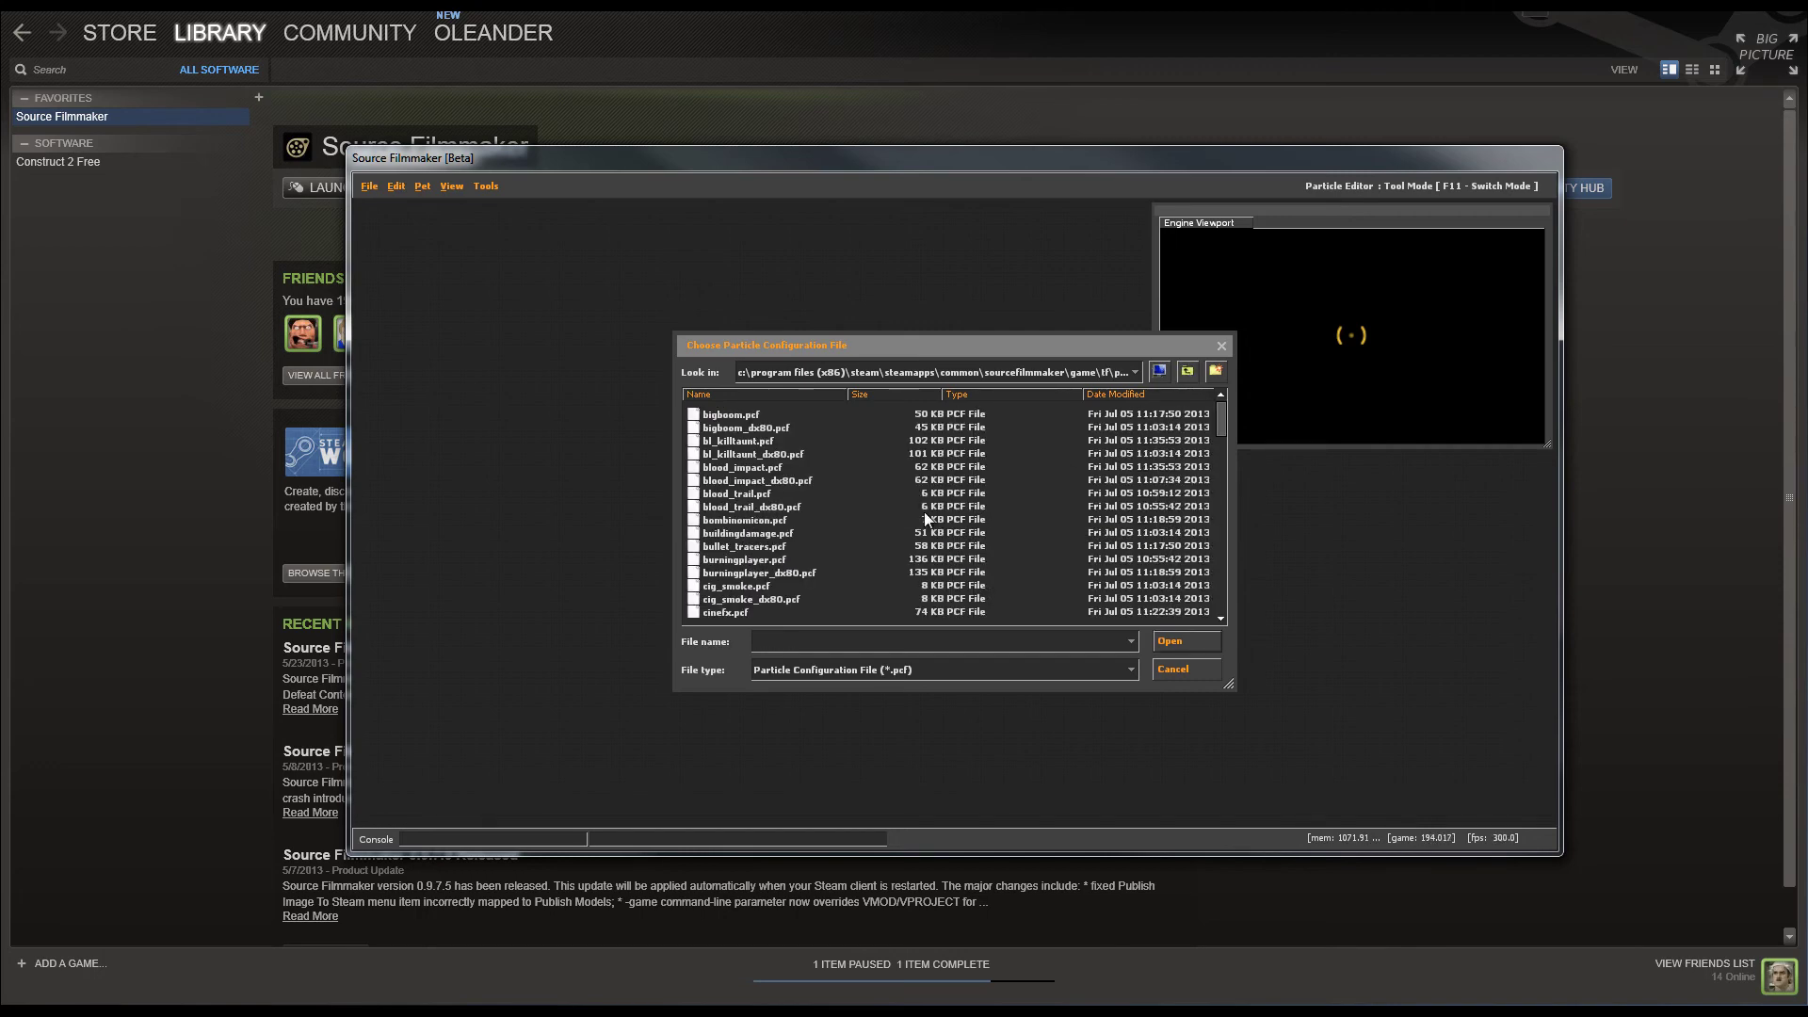
pyautogui.doubleClick(739, 415)
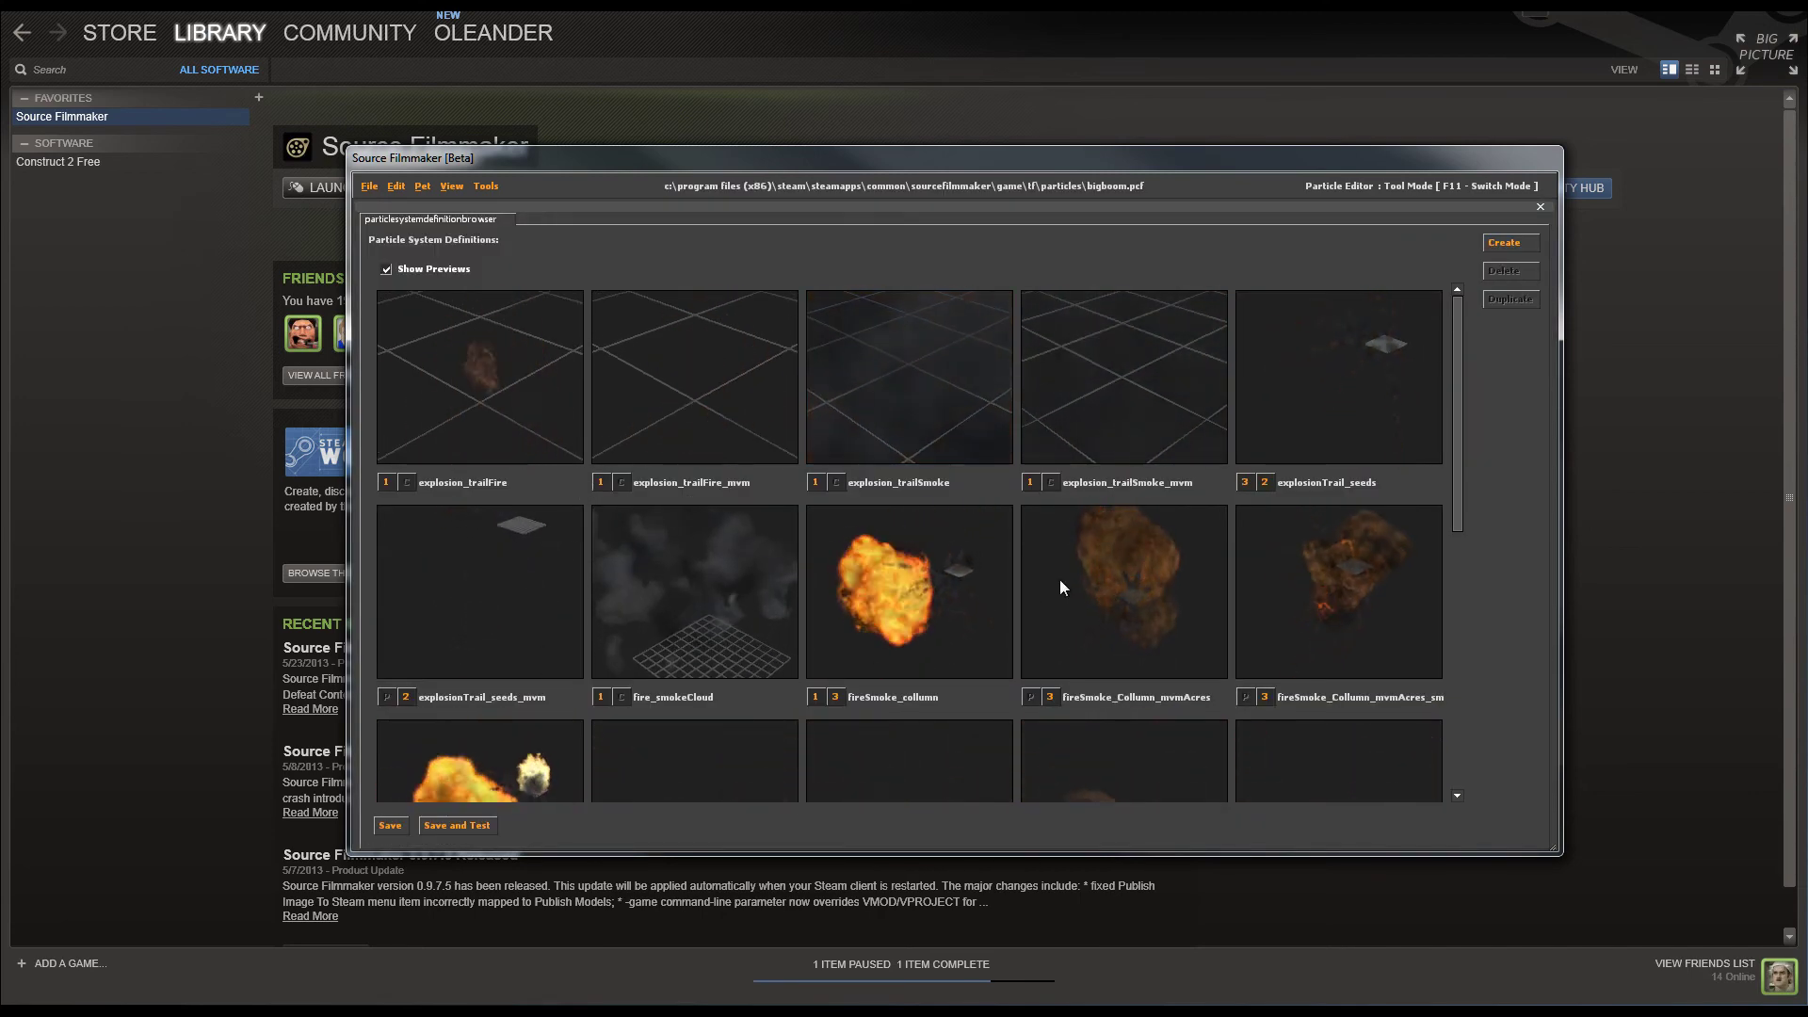
pyautogui.scroll(-6, 987, 549)
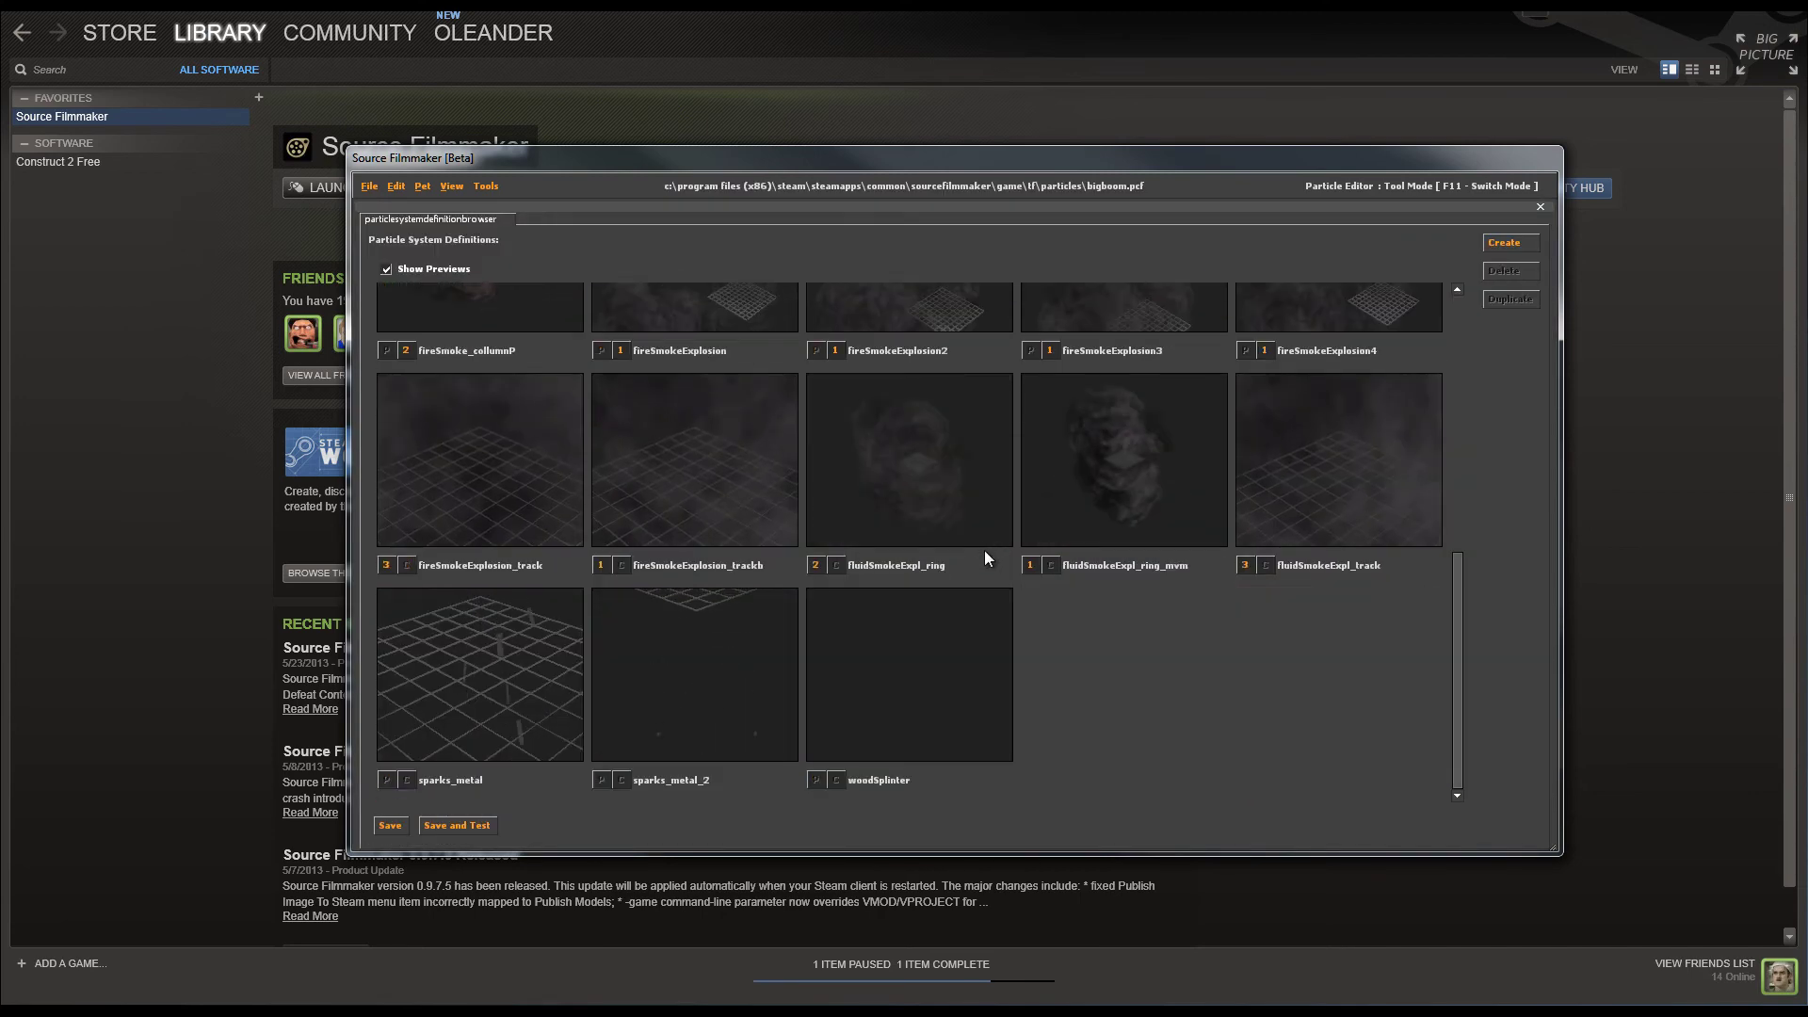
pyautogui.scroll(6, 985, 550)
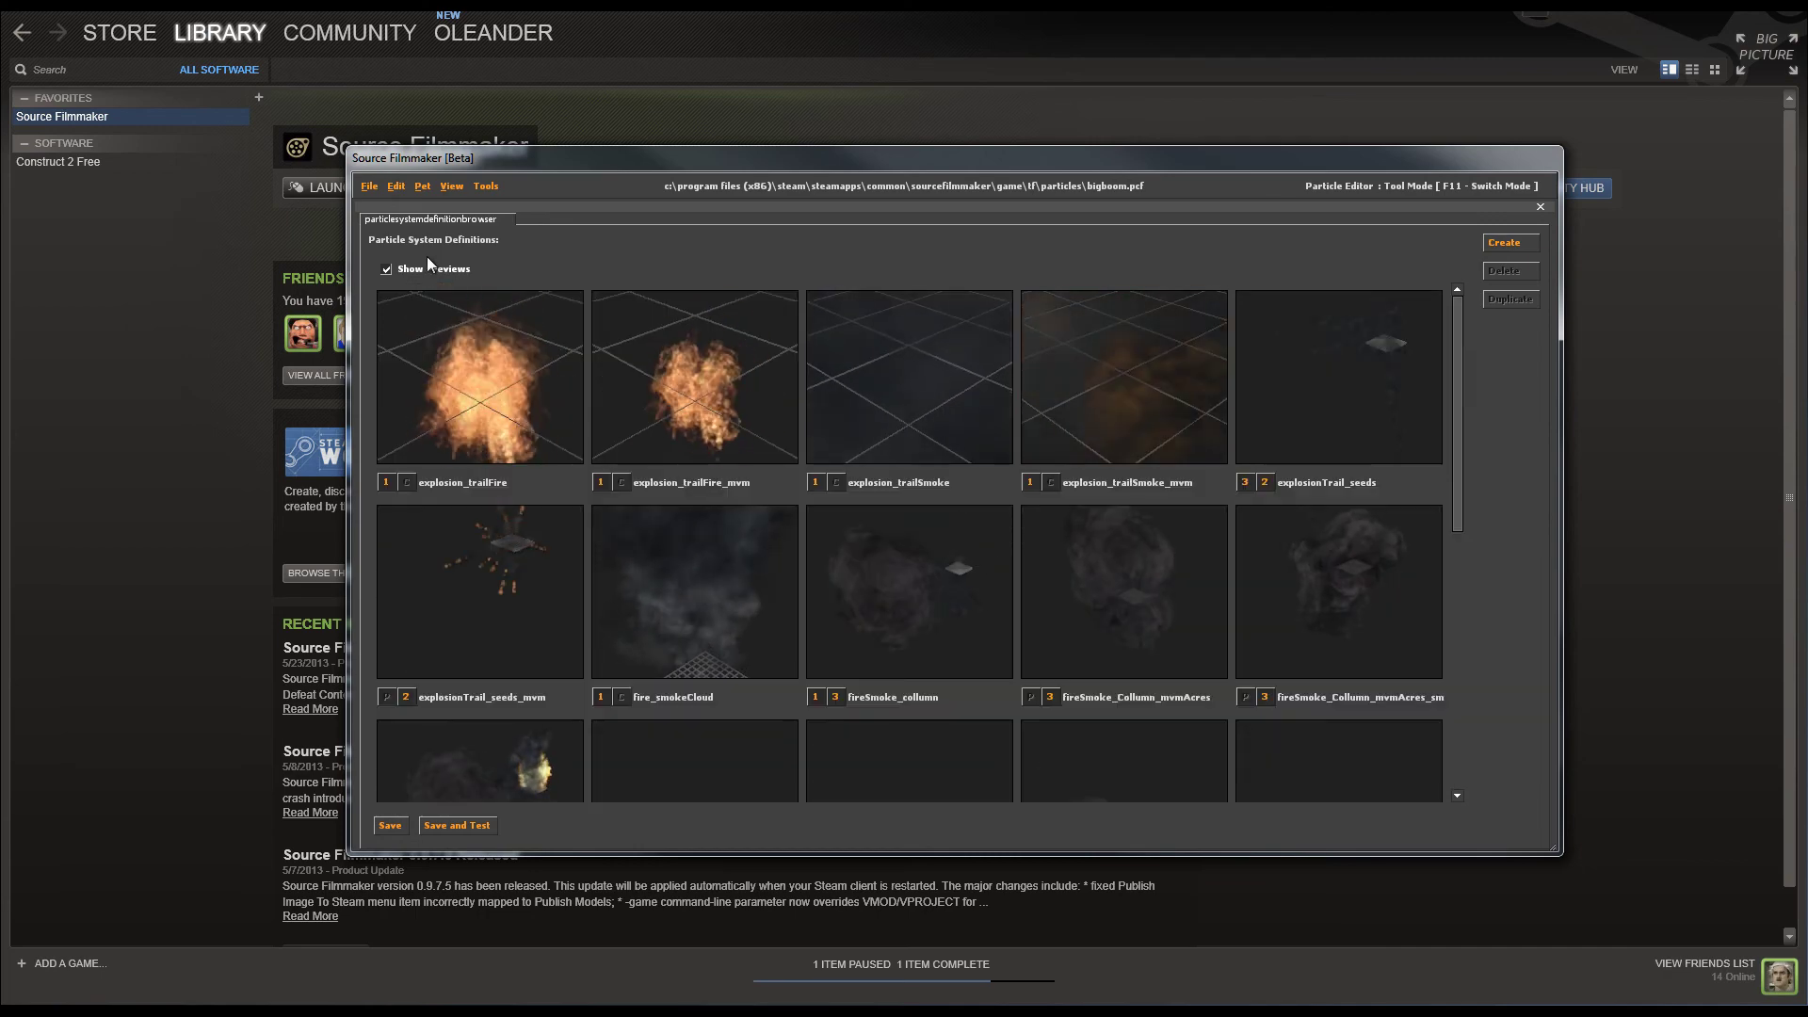
# - Open drg_bison.pcf in the Particle Editor and look over its particle previews, including bison_muzzleflash_child_beam01
pyautogui.click(371, 186)
pyautogui.click(376, 226)
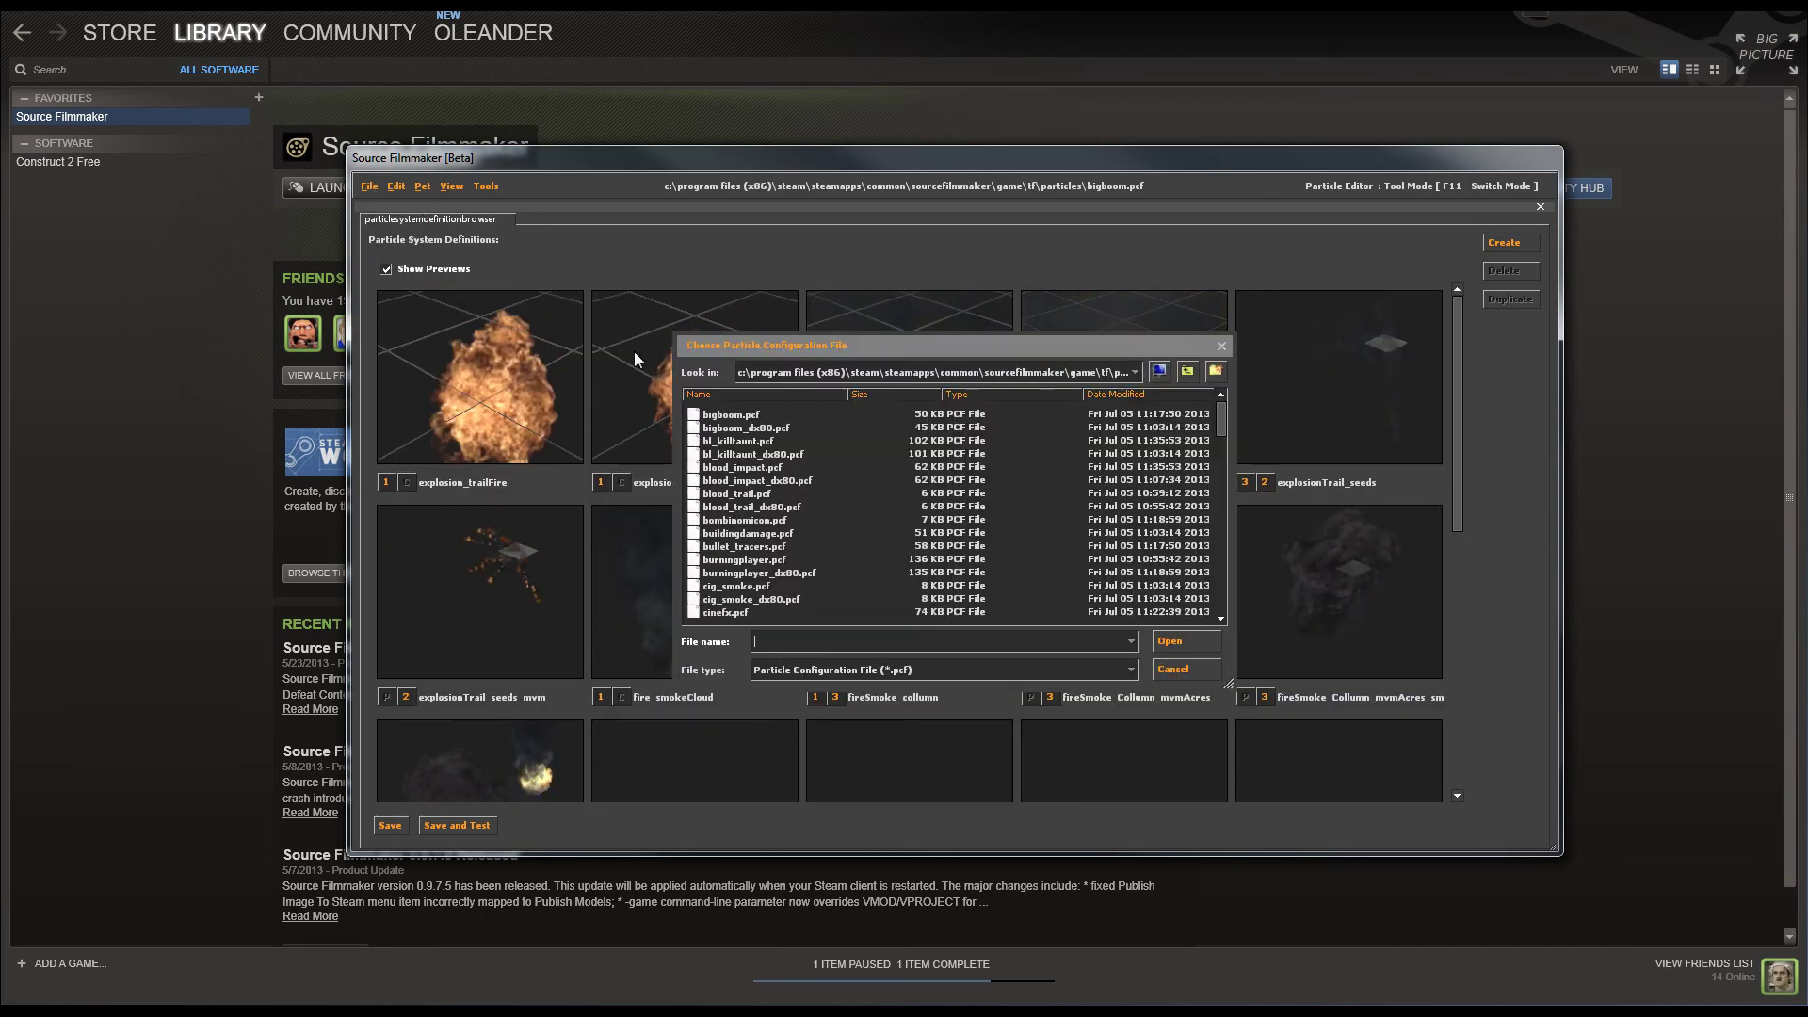
pyautogui.scroll(-3, 794, 575)
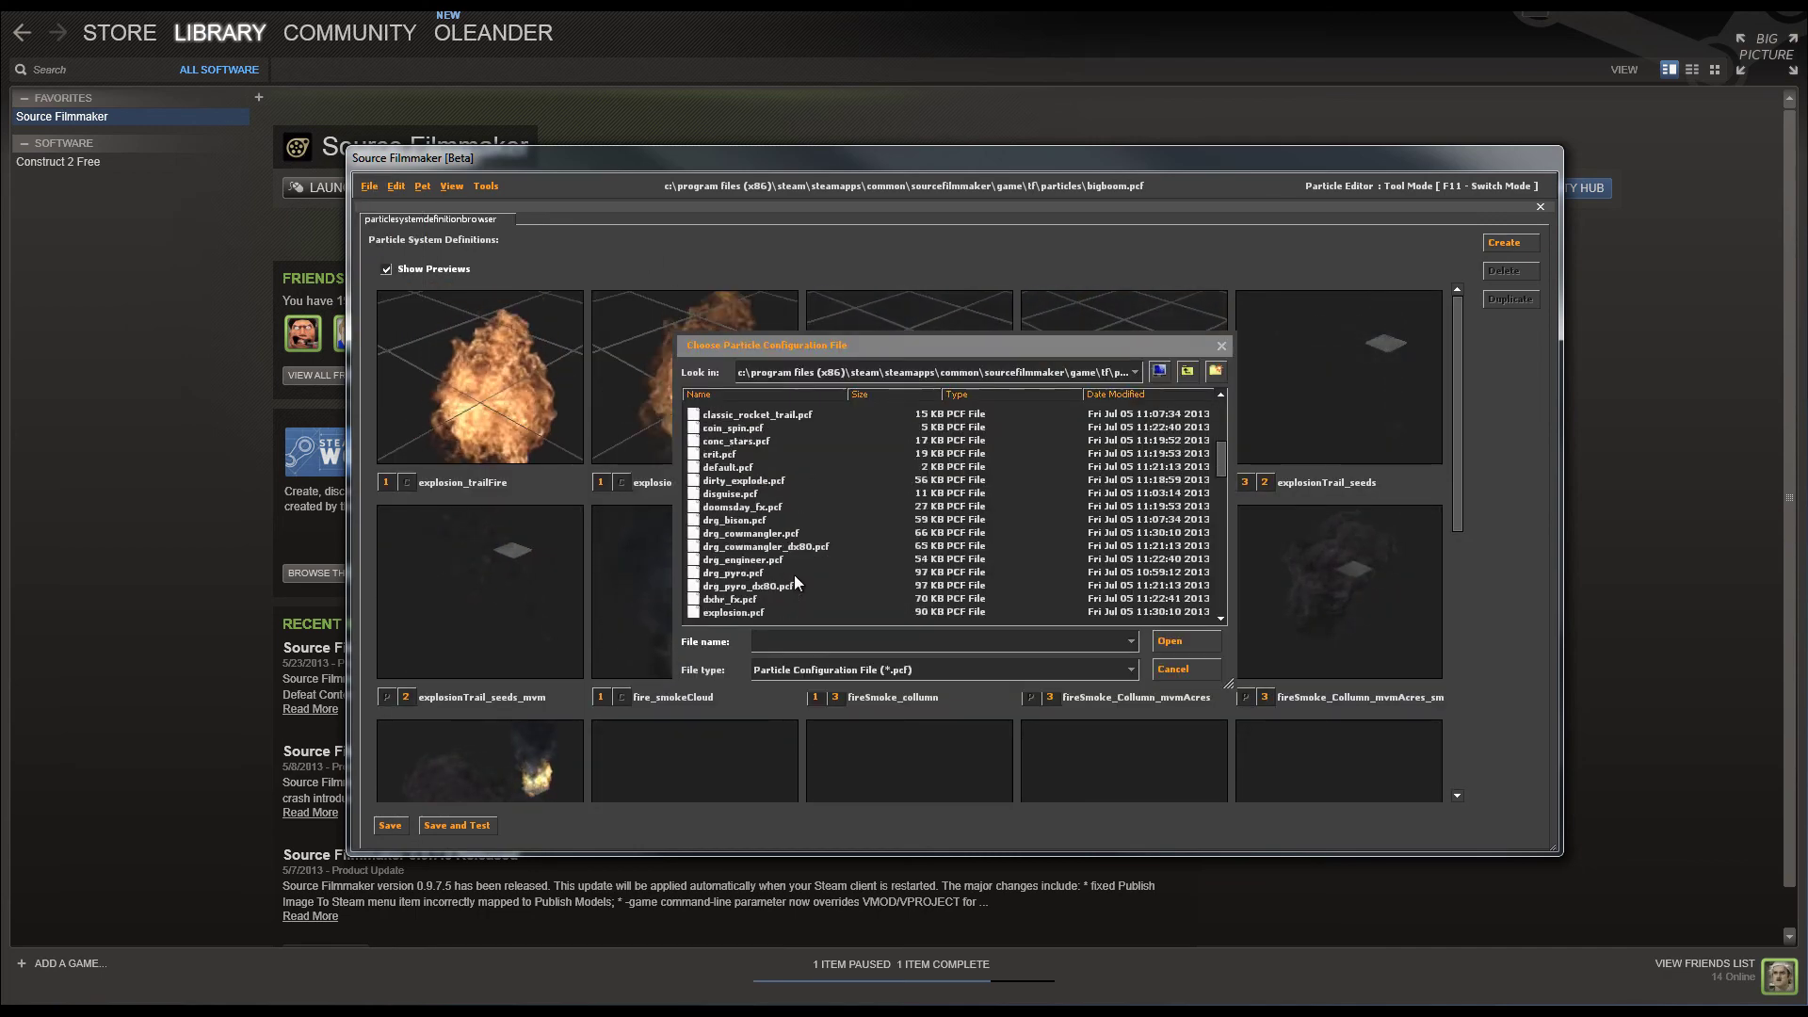
pyautogui.doubleClick(744, 519)
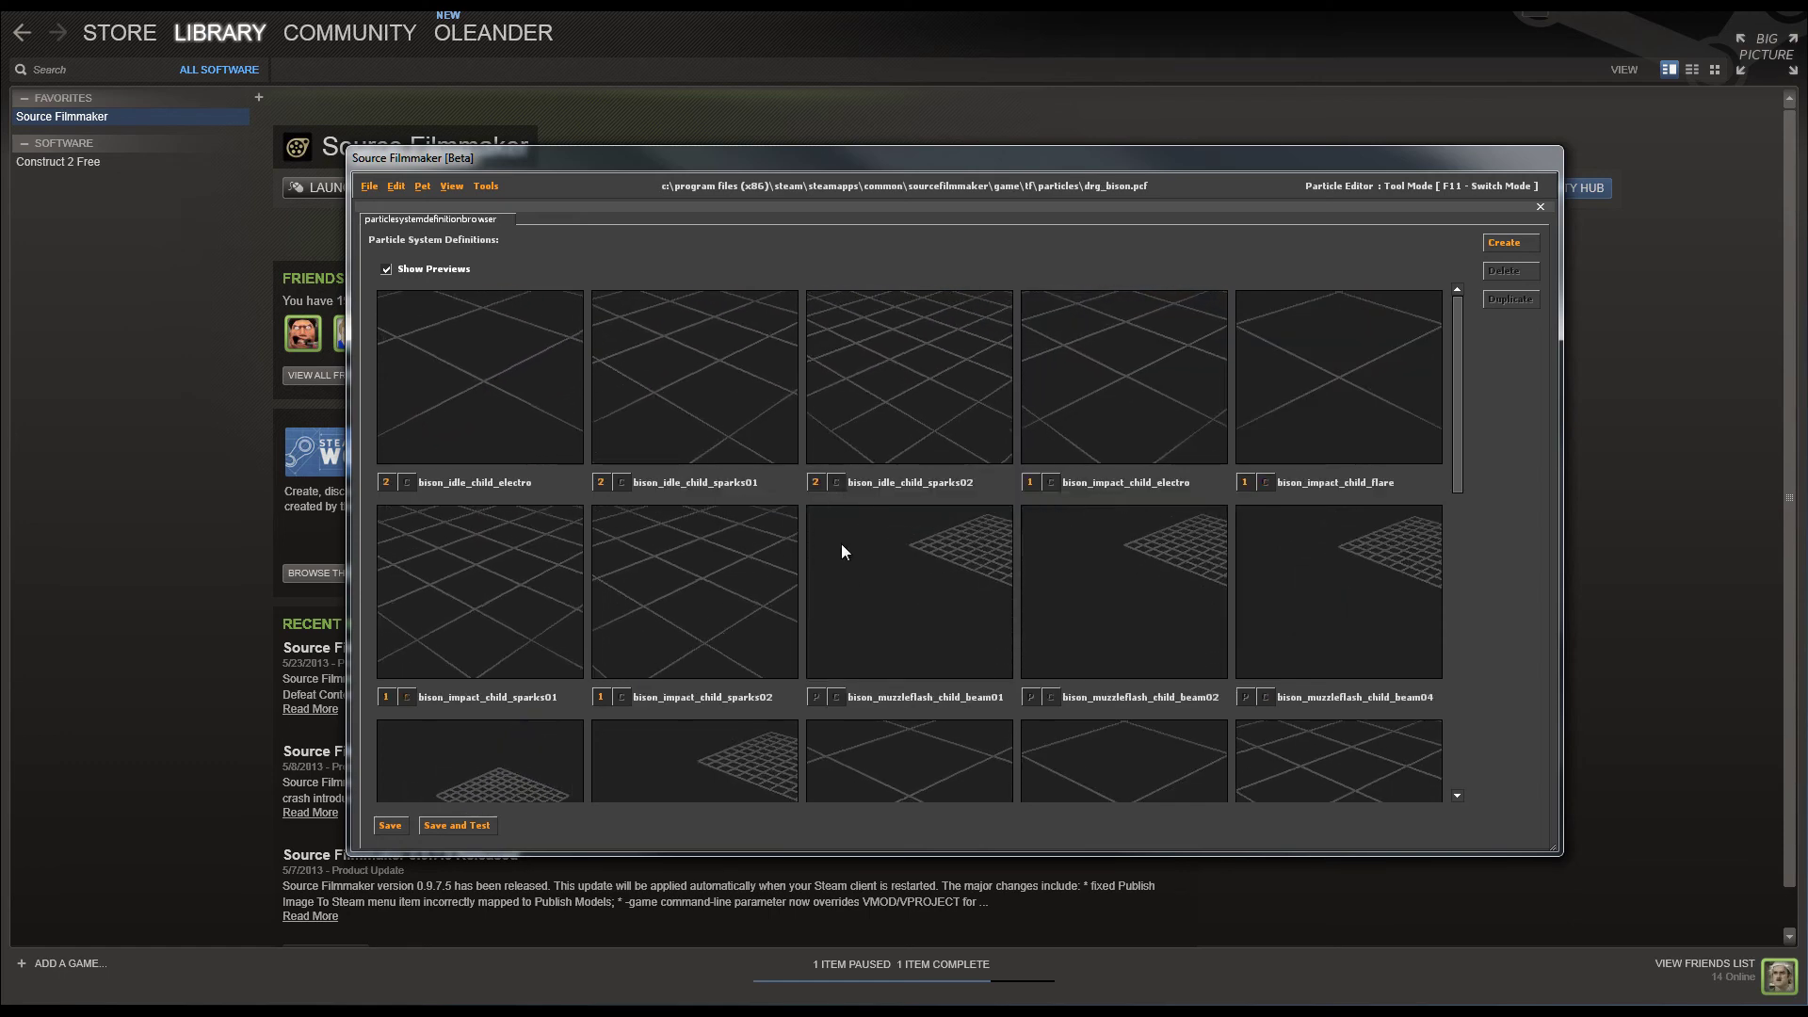
pyautogui.click(912, 592)
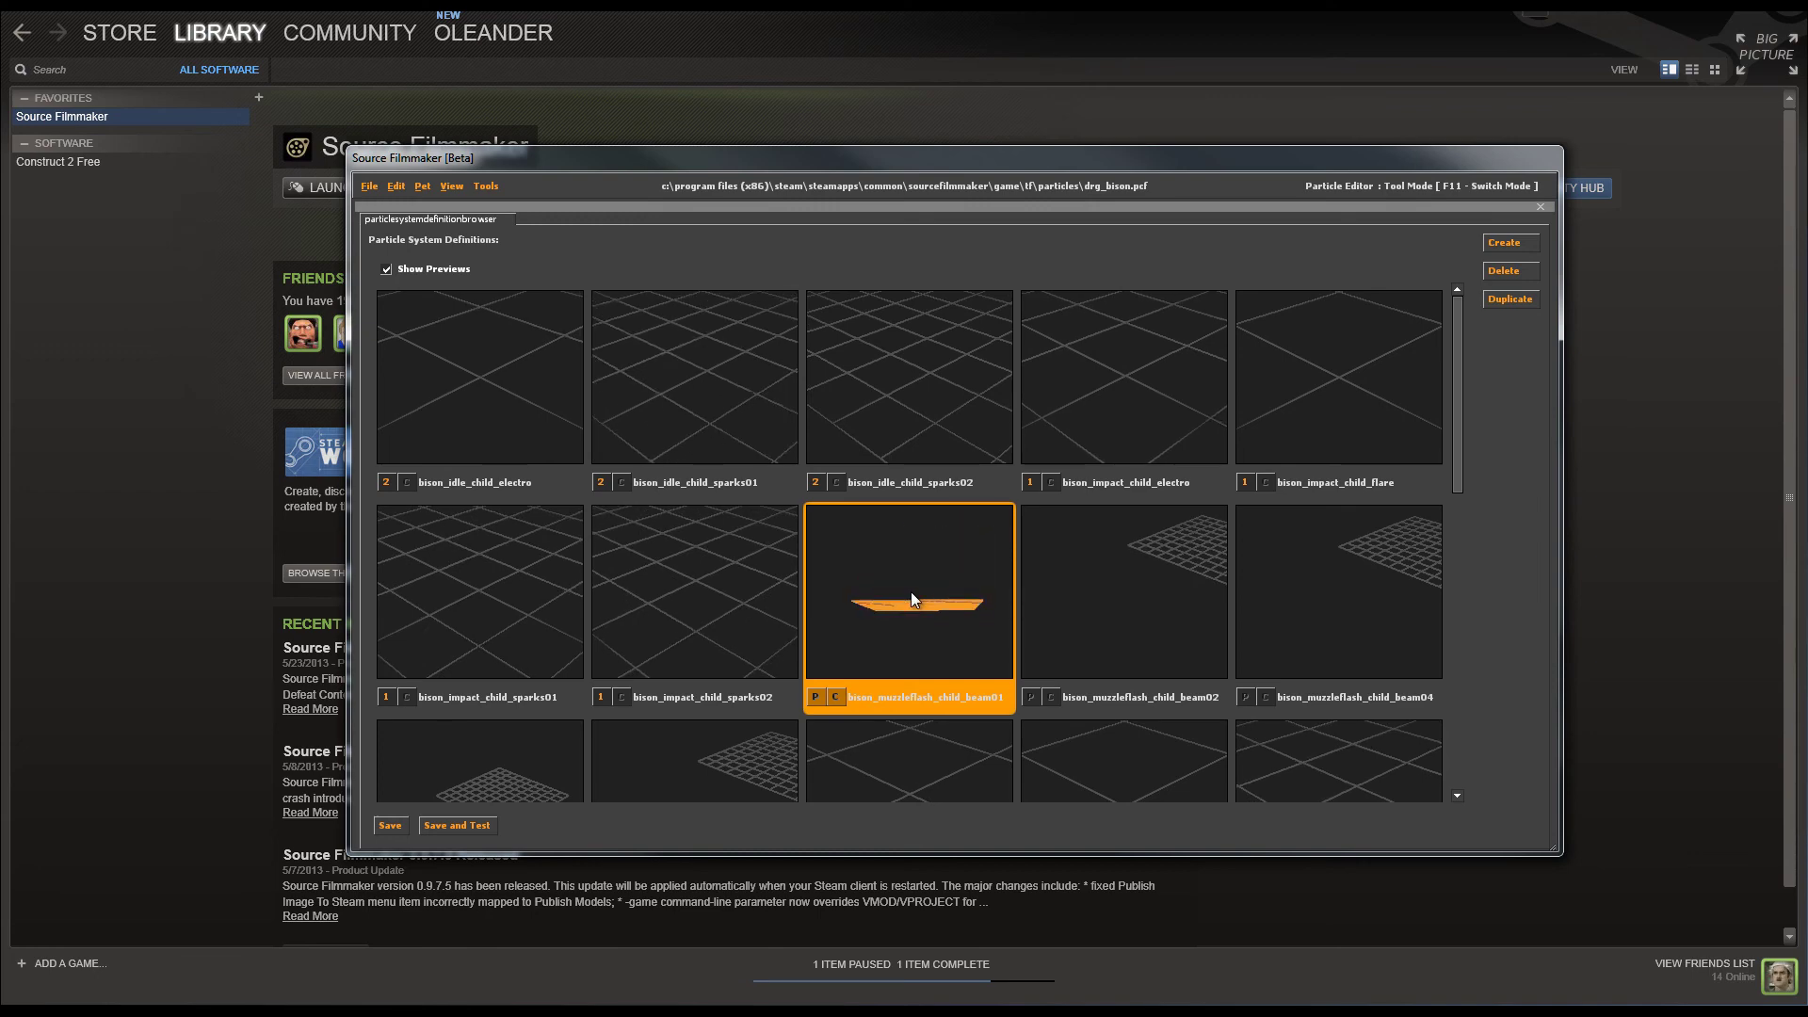
pyautogui.scroll(-3, 620, 560)
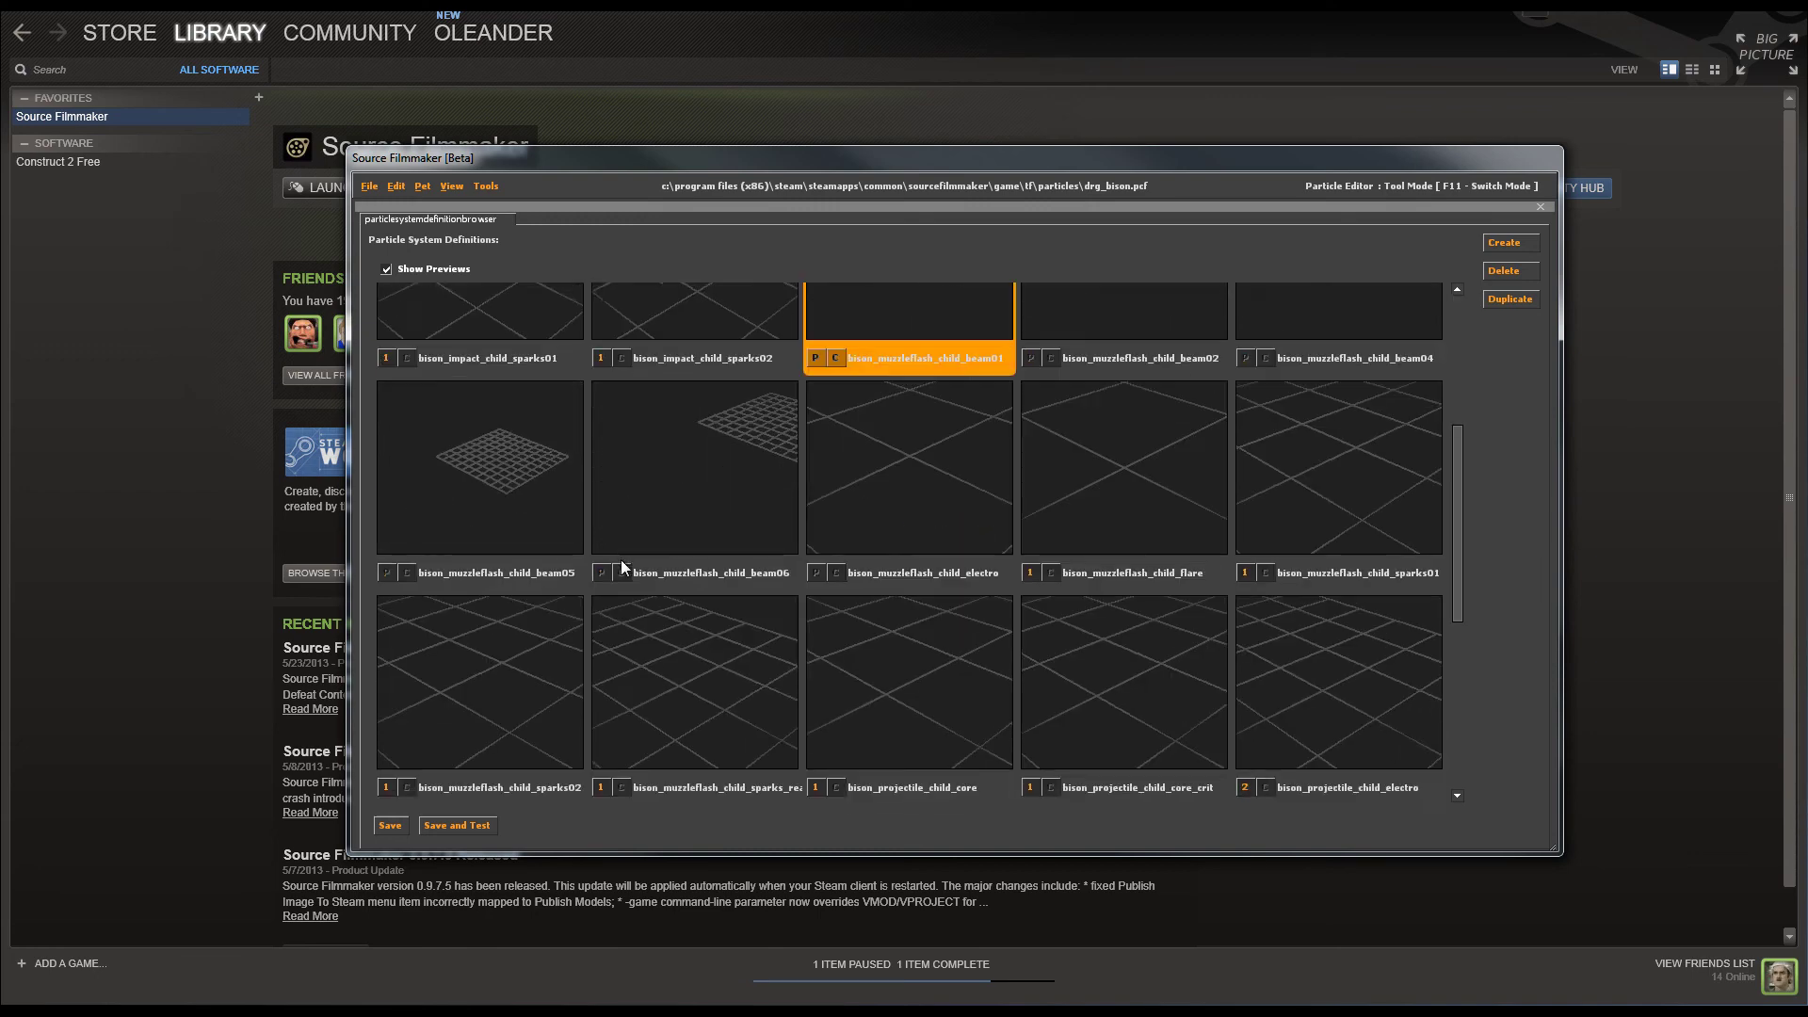
pyautogui.scroll(3, 618, 560)
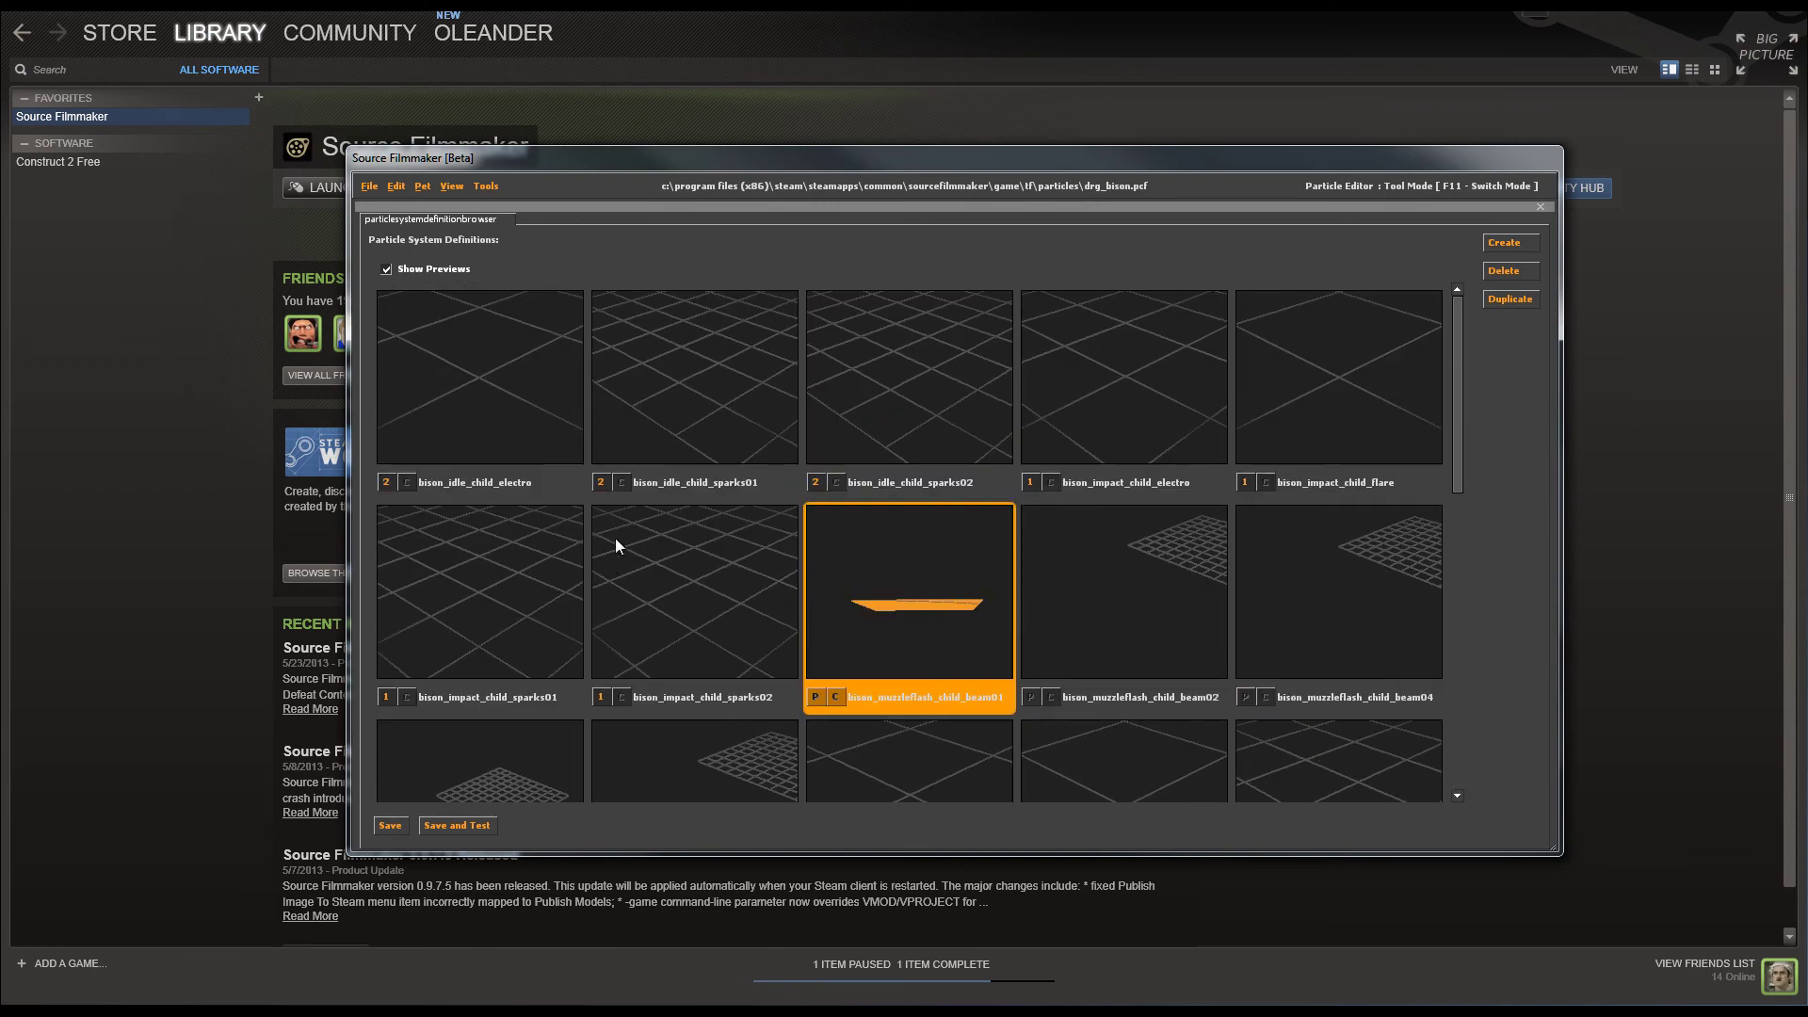
# - Open cig_smoke.pcf in the Particle Editor to preview its particle systems
pyautogui.click(371, 186)
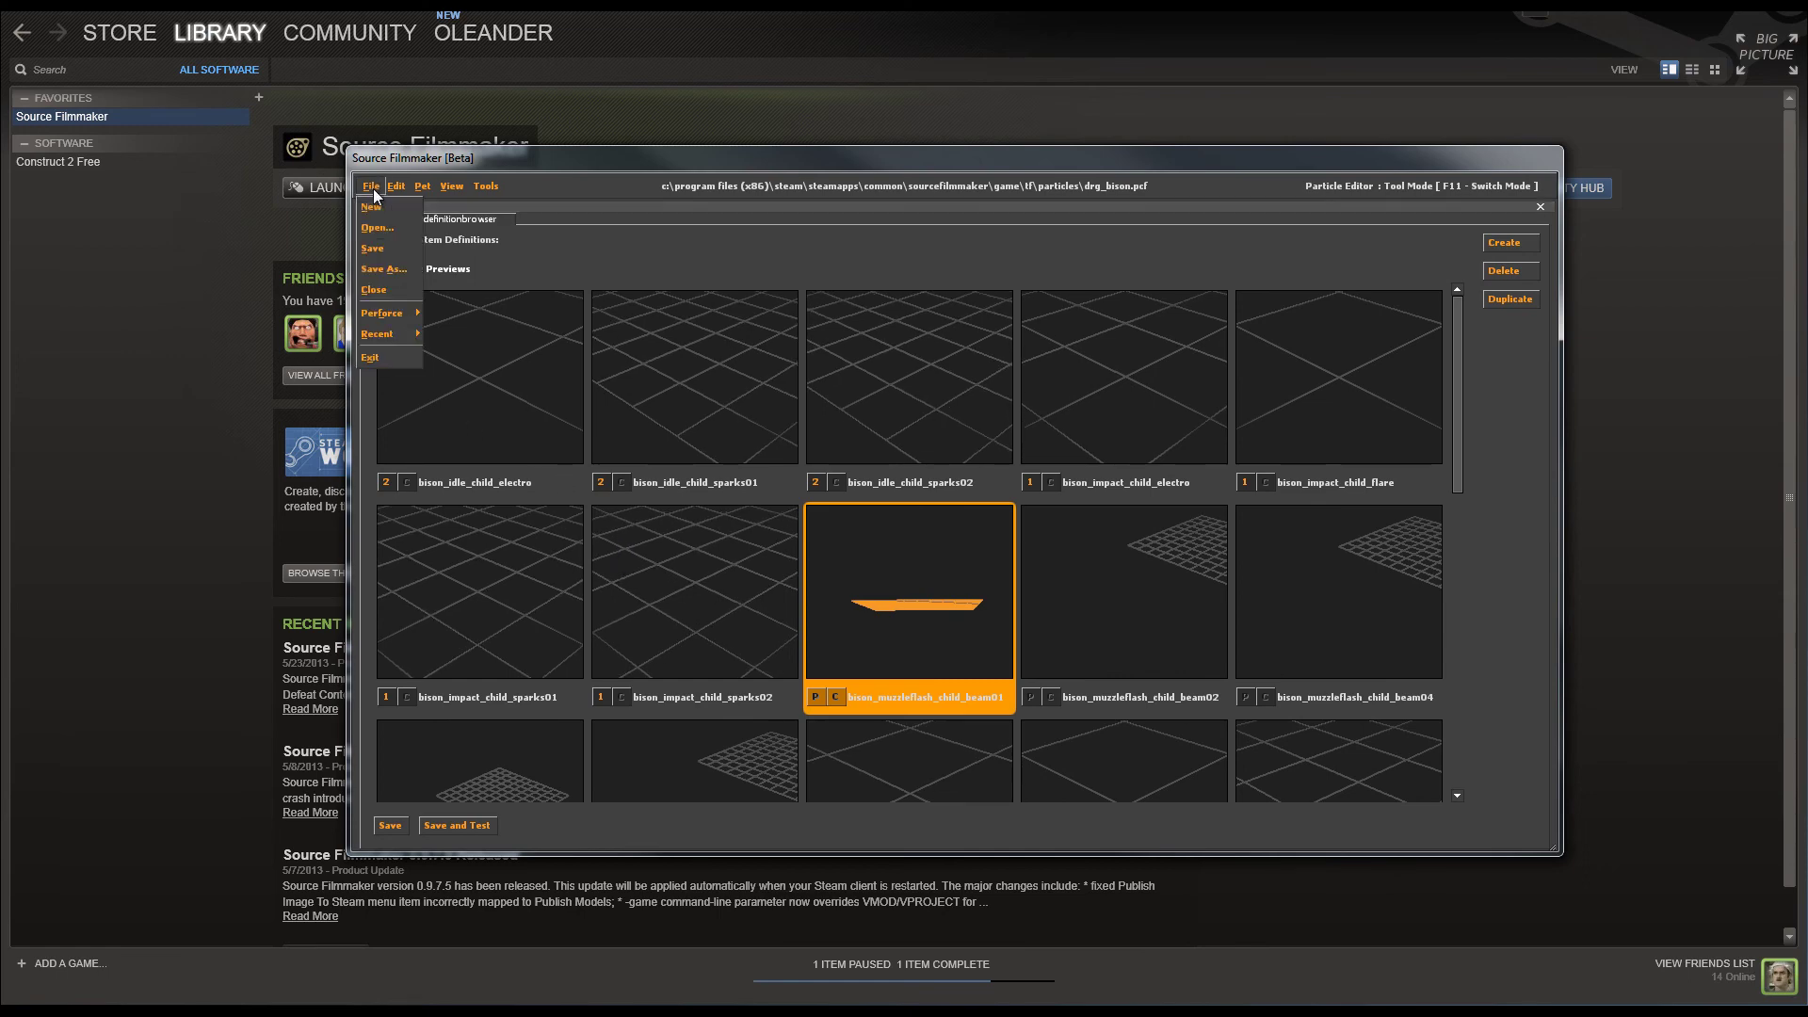
pyautogui.click(384, 227)
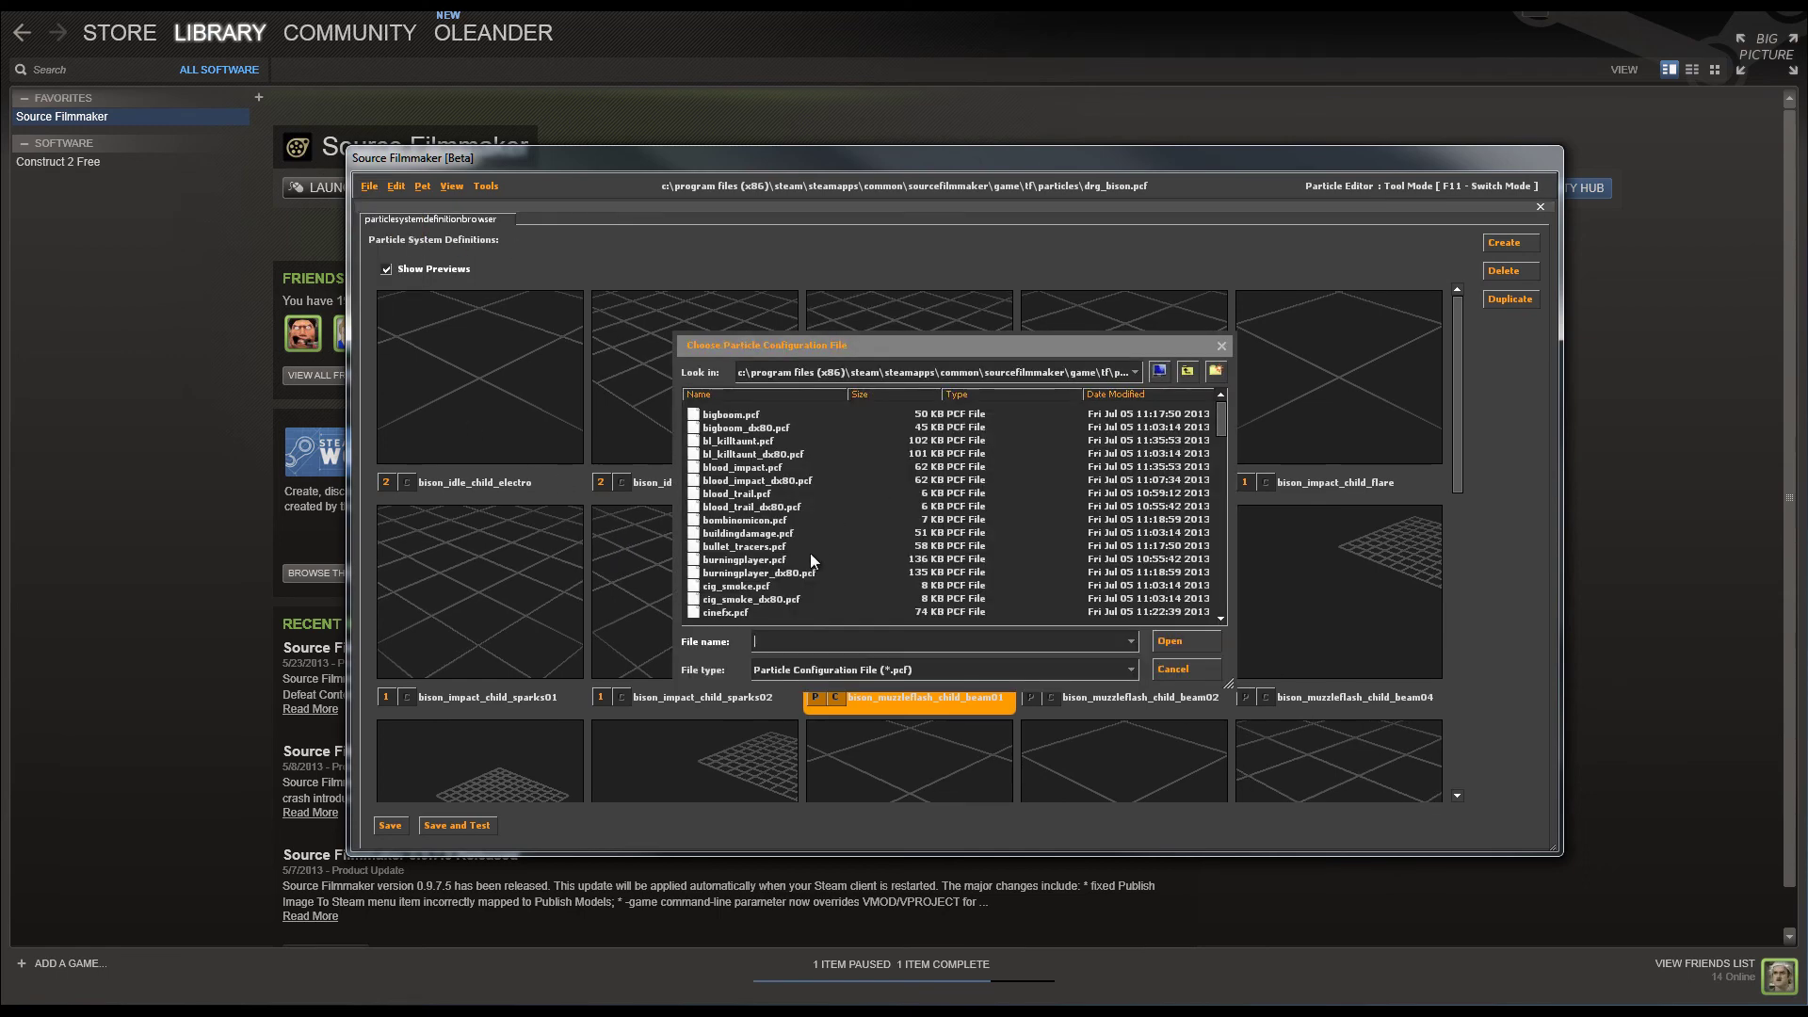
pyautogui.doubleClick(736, 507)
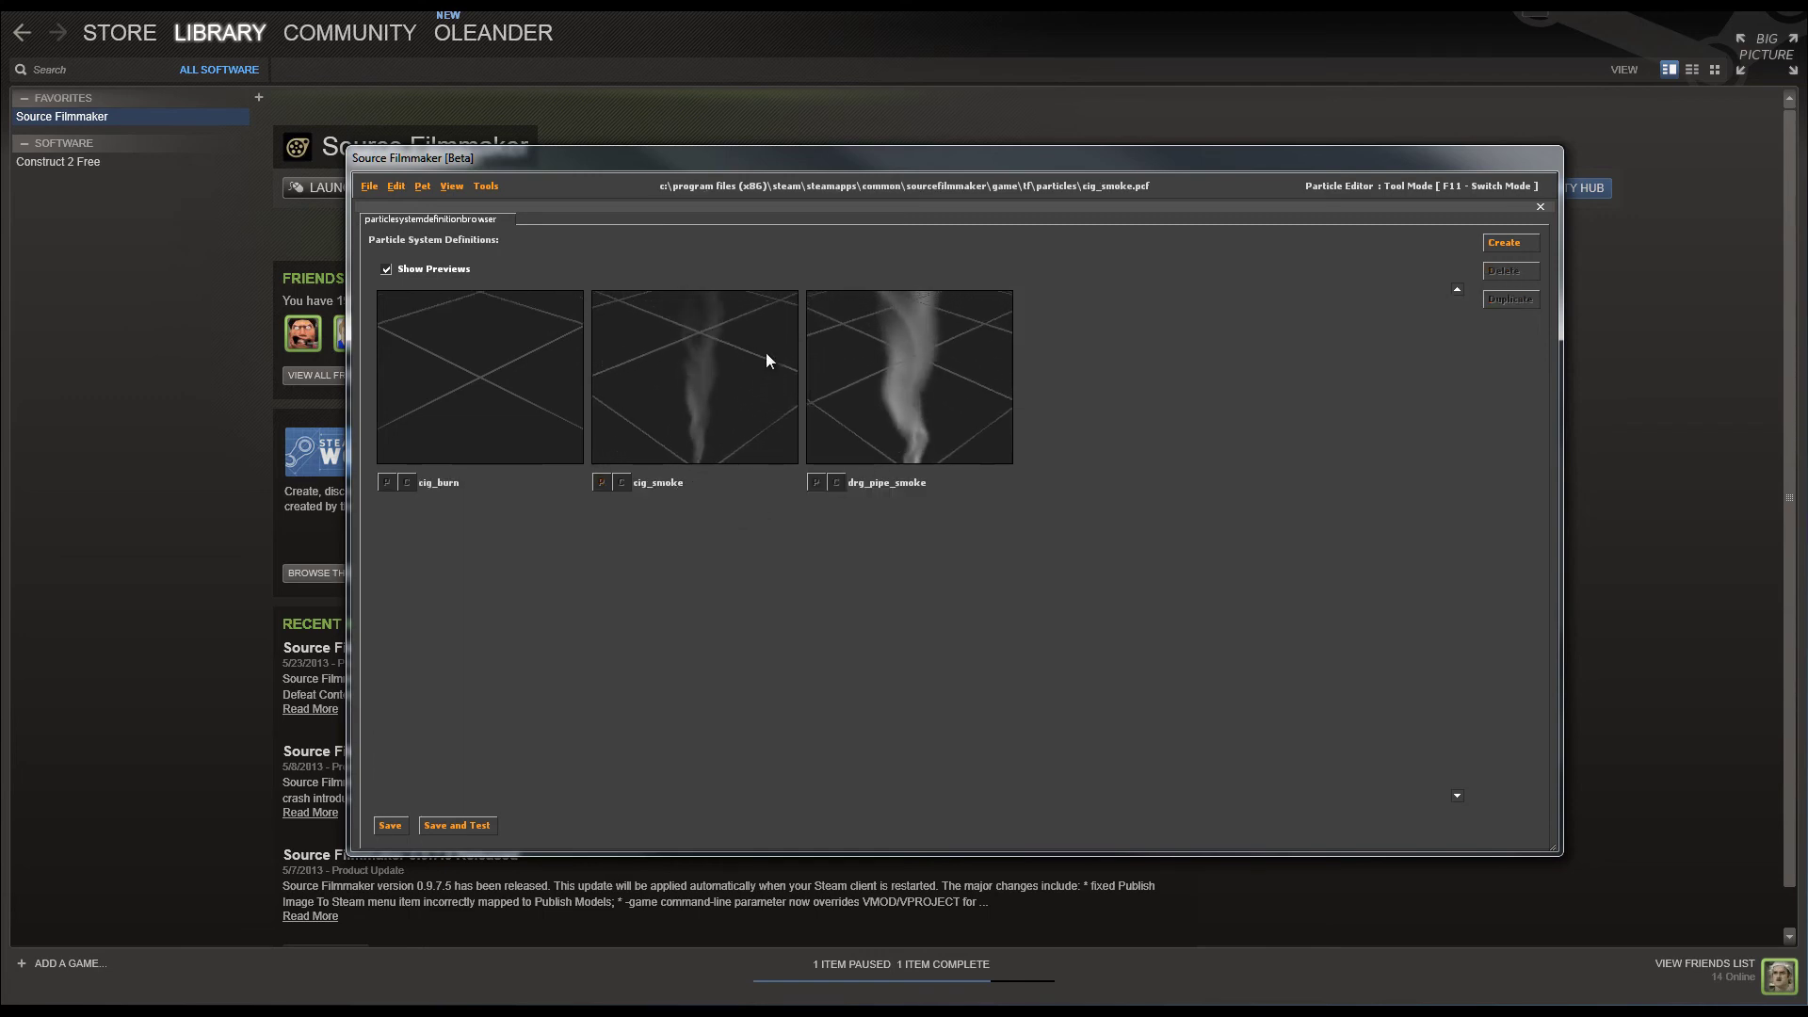
# - Switch from the Particle Editor back to SFM and move camera1 back to frame both the heavy and the medic
pyautogui.click(371, 192)
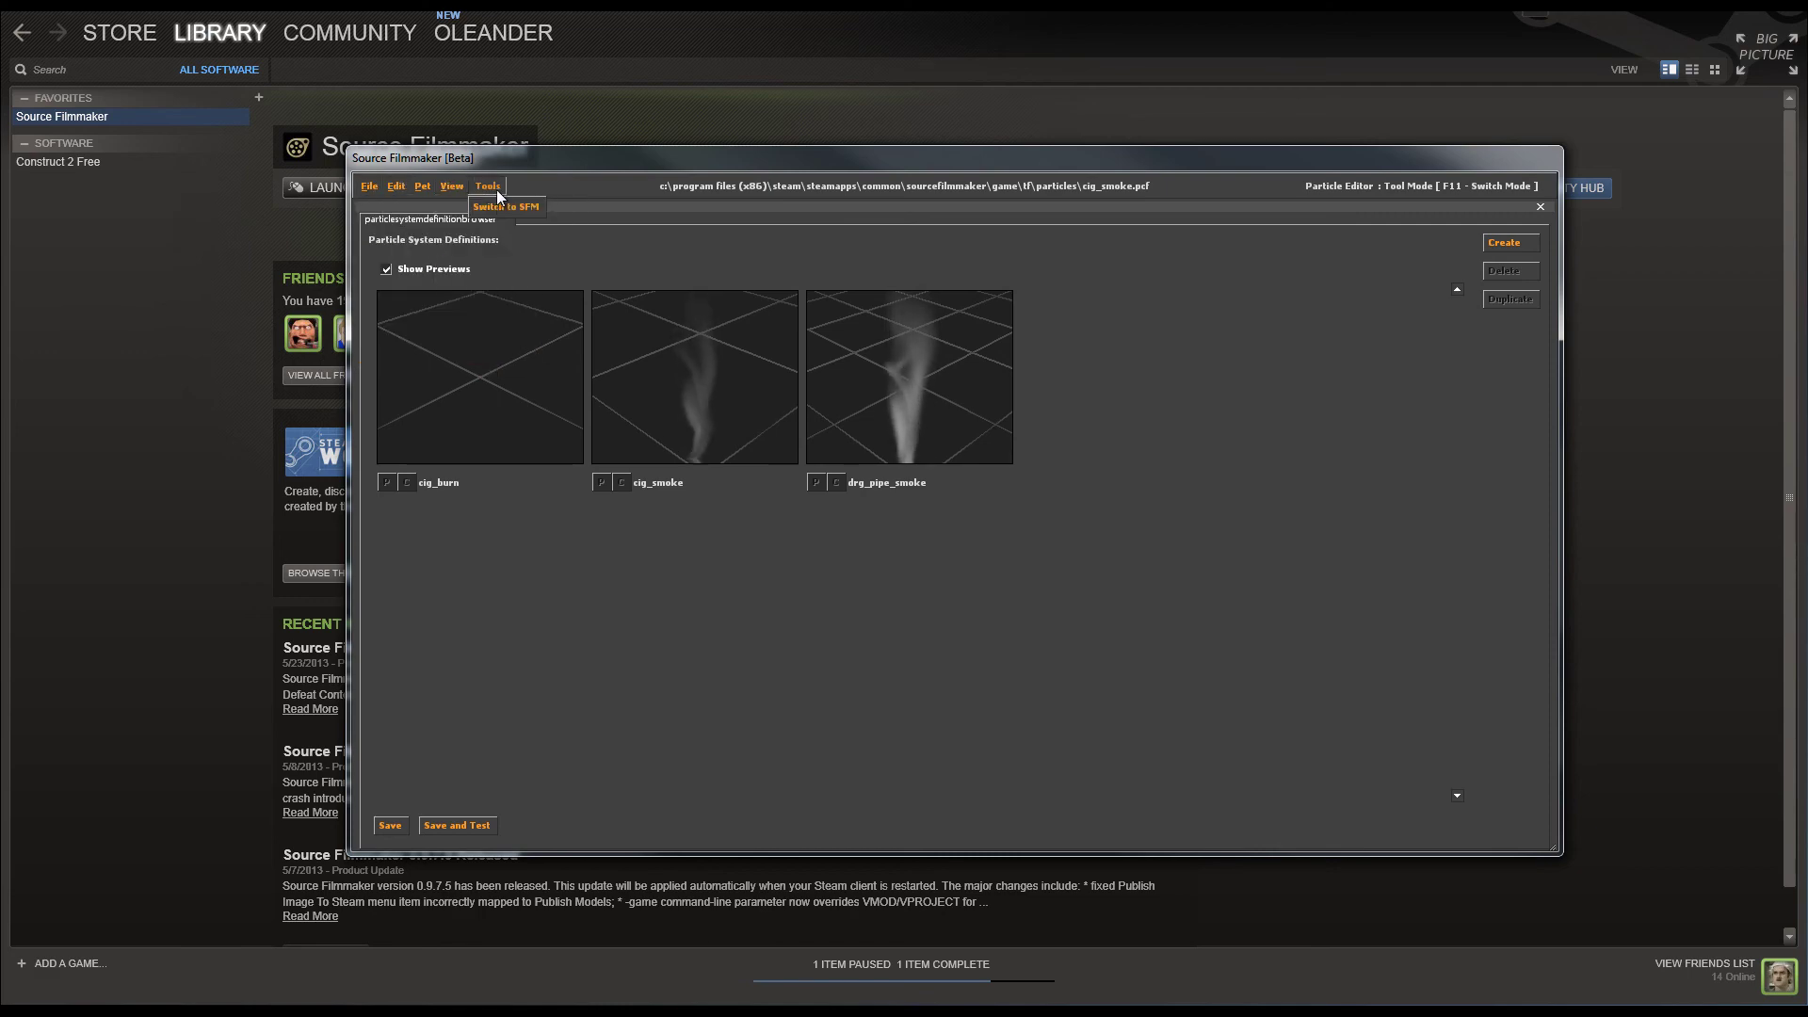
pyautogui.click(497, 206)
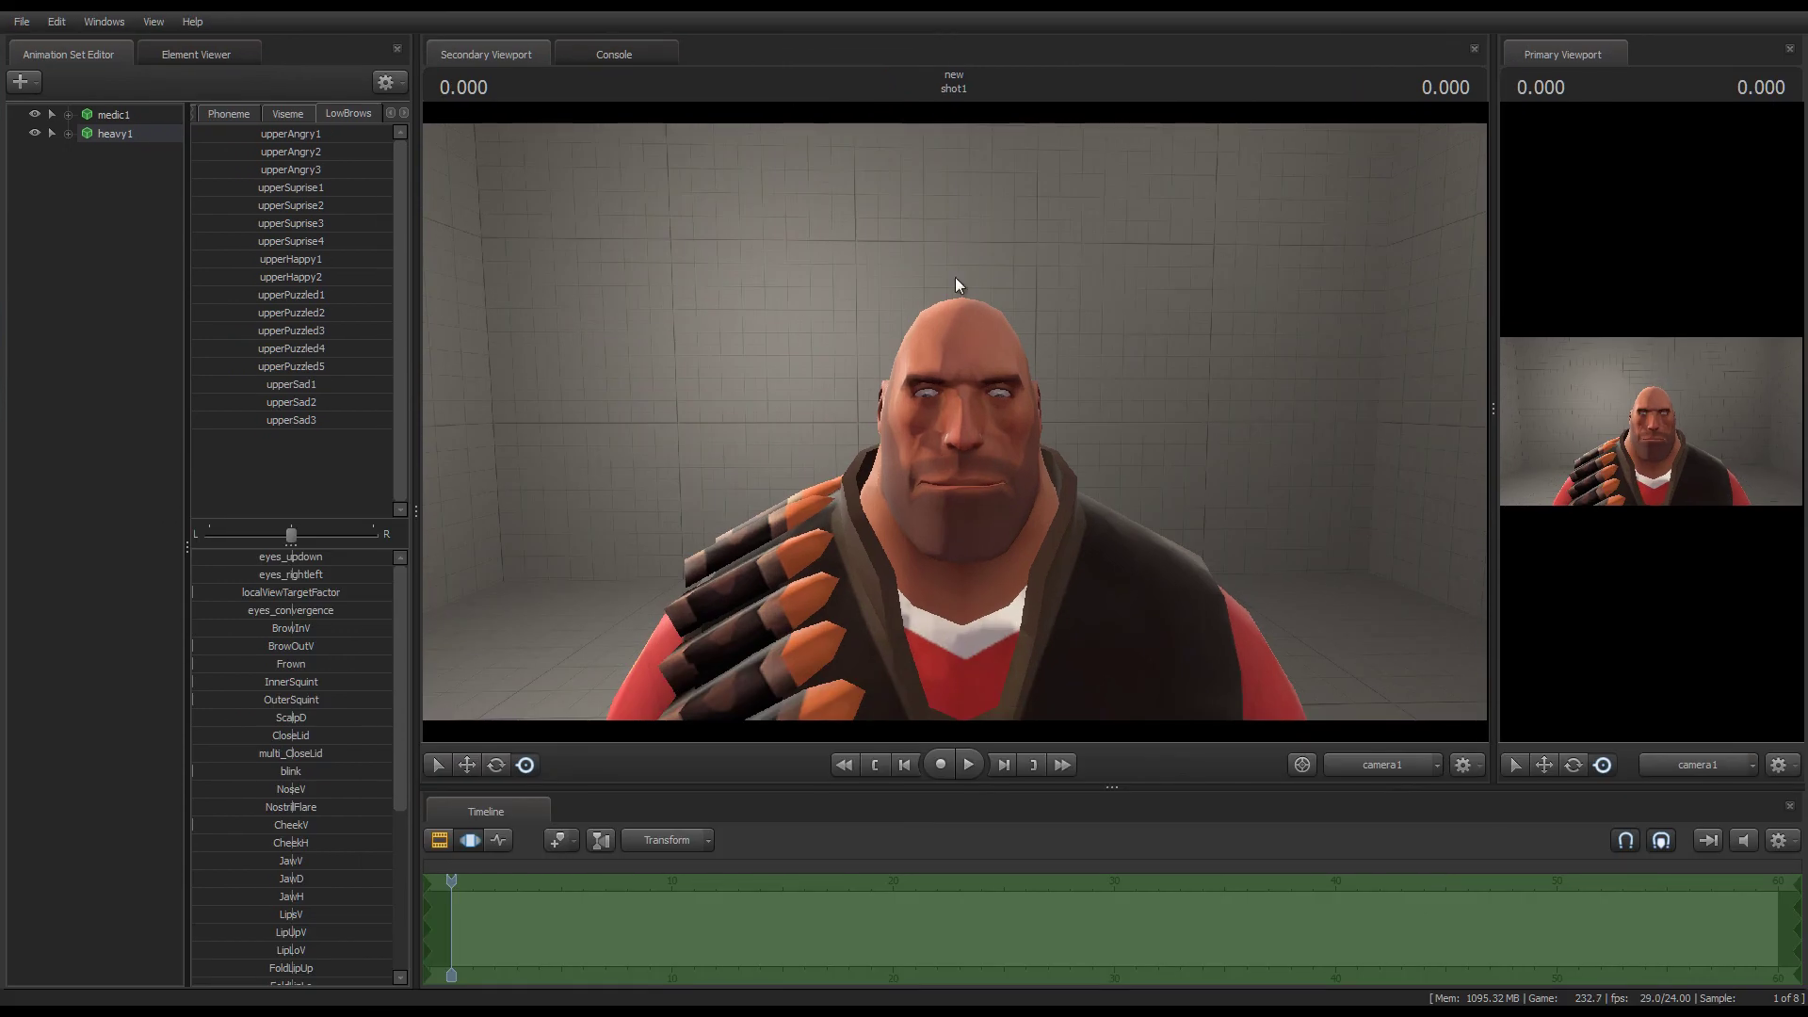
pyautogui.press('s')
pyautogui.moveTo(955, 277); pyautogui.dragTo(955, 307)
pyautogui.moveTo(955, 422)
pyautogui.mouseDown()
pyautogui.moveTo(955, 395)
pyautogui.moveTo(955, 422)
pyautogui.mouseUp()
pyautogui.press('w')
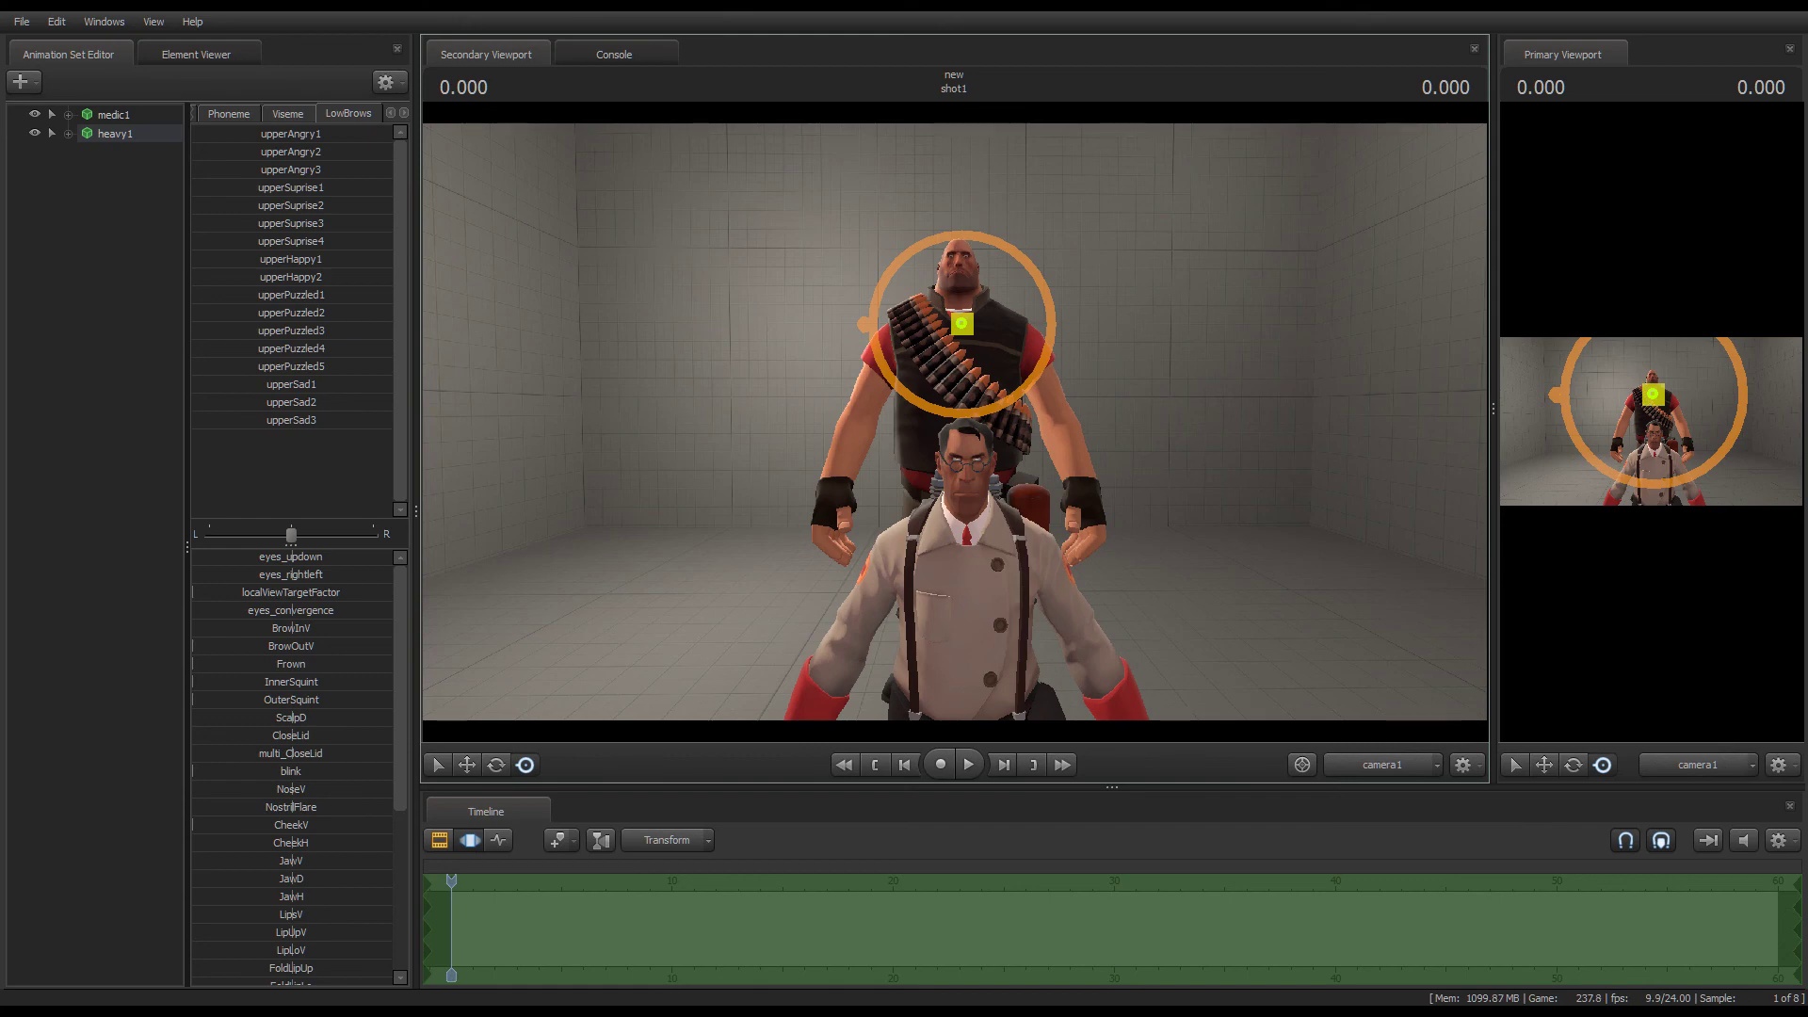
# - Start an animation set for a new particle system, check the definitions offered by bigboom.pcf, and cancel without creating it
pyautogui.rightClick(139, 199)
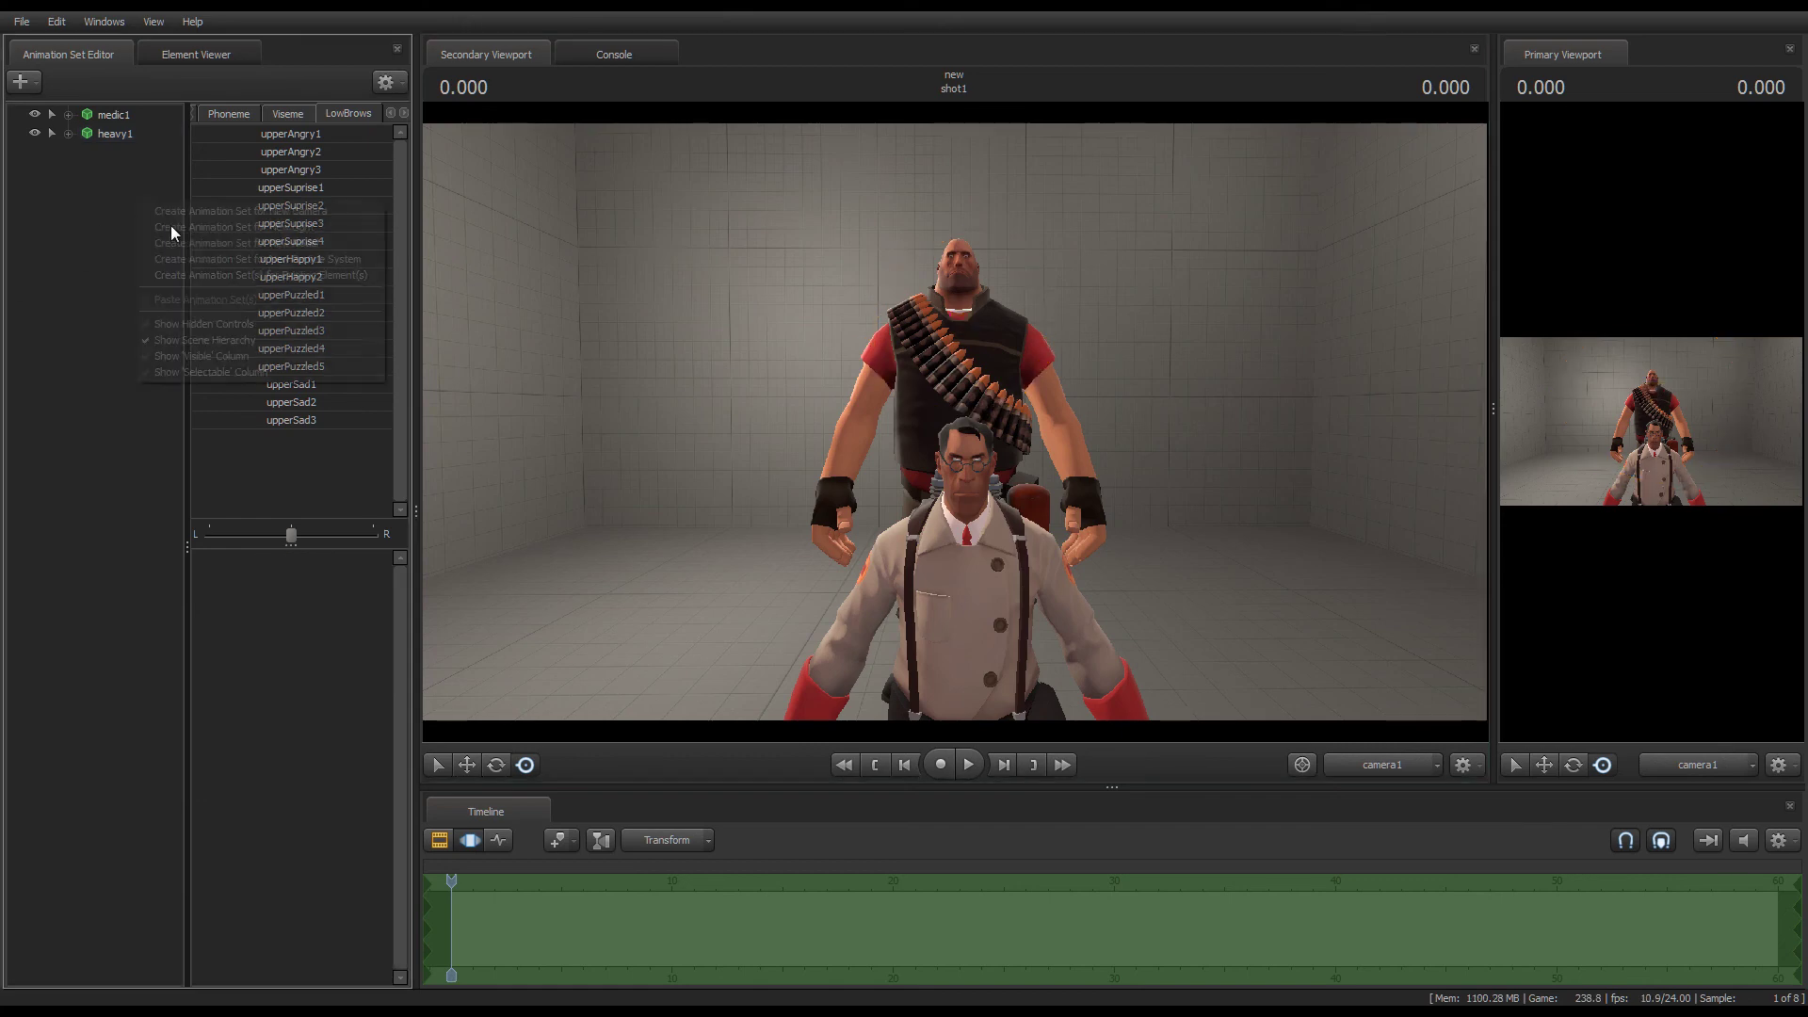
pyautogui.click(228, 259)
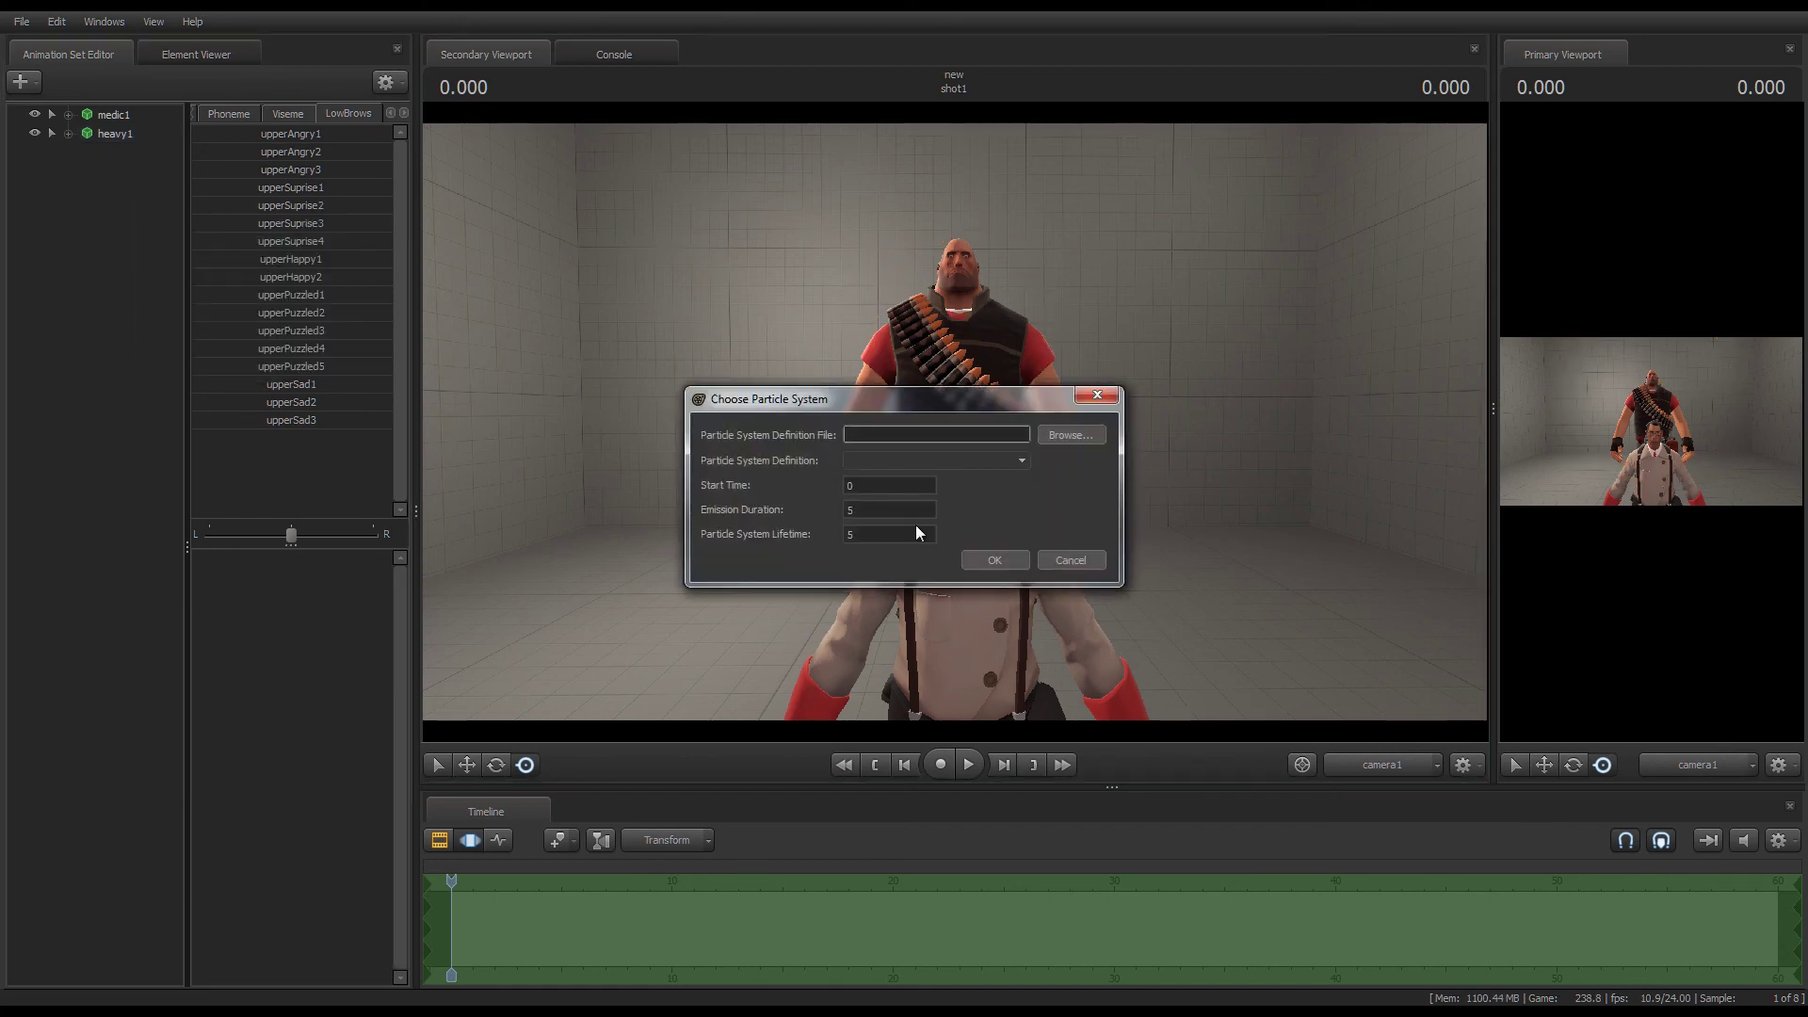
pyautogui.click(1076, 436)
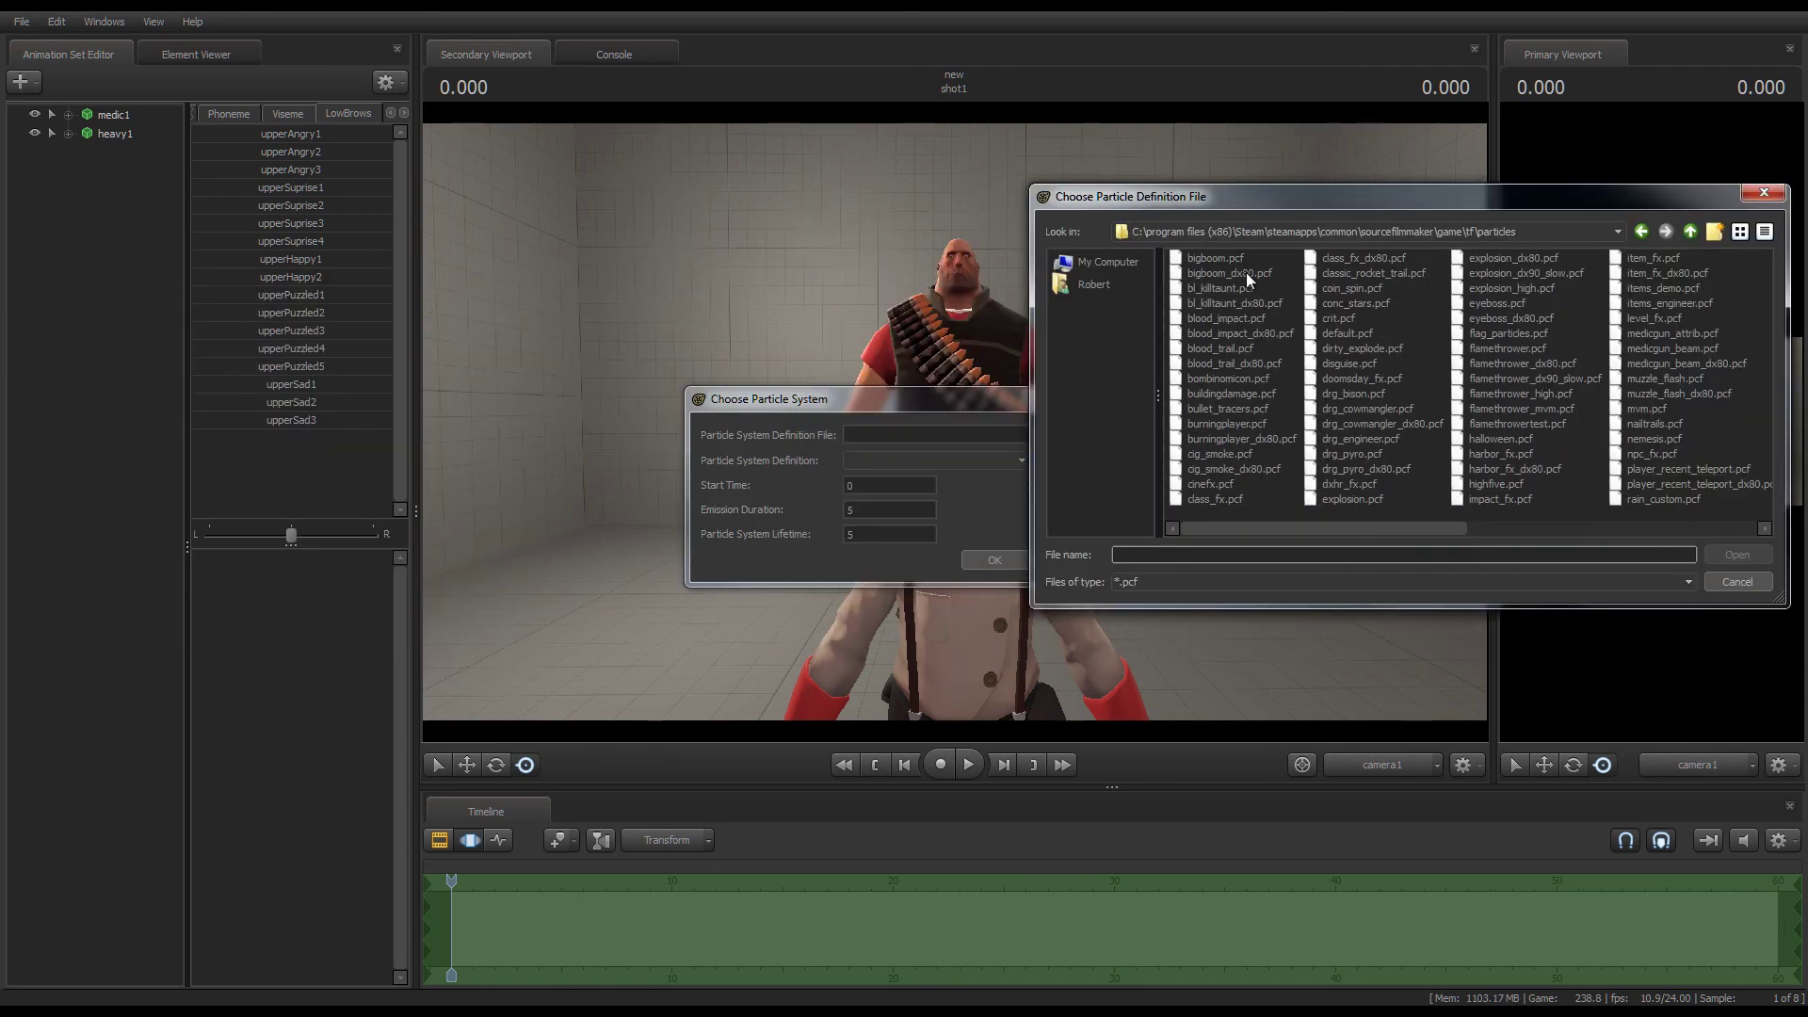
pyautogui.doubleClick(1219, 257)
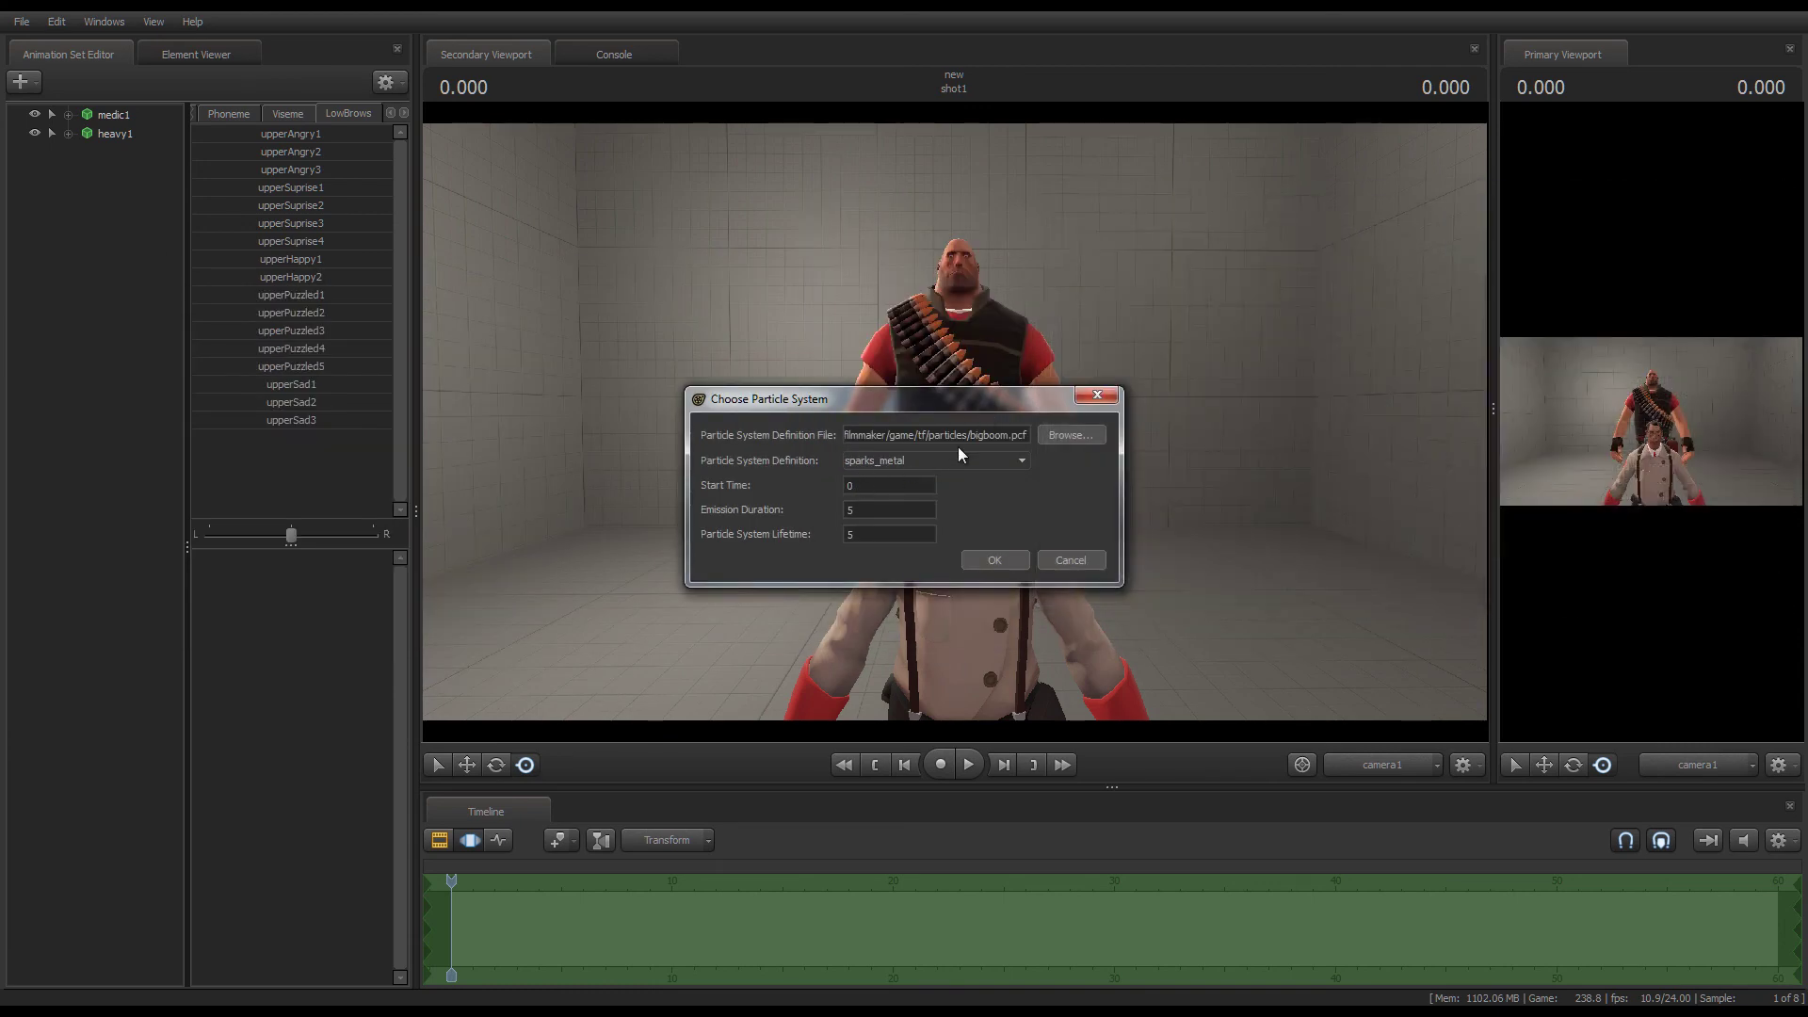
pyautogui.click(959, 454)
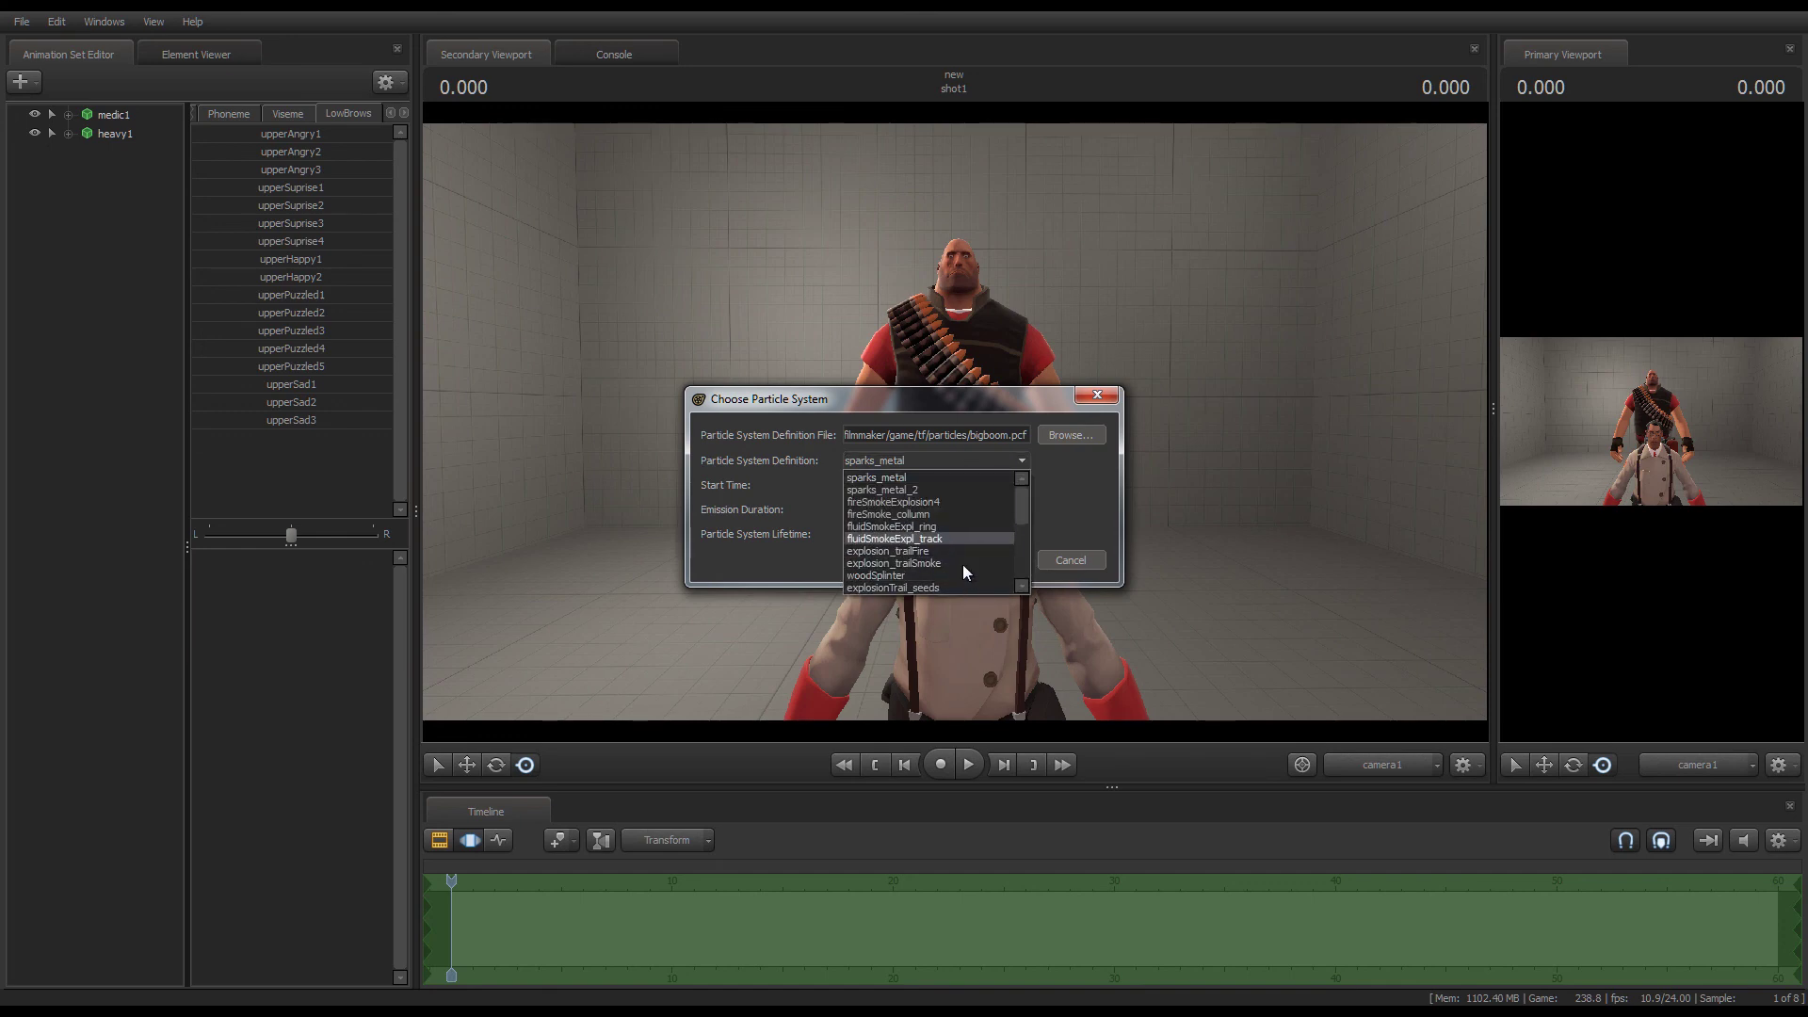
pyautogui.click(1021, 460)
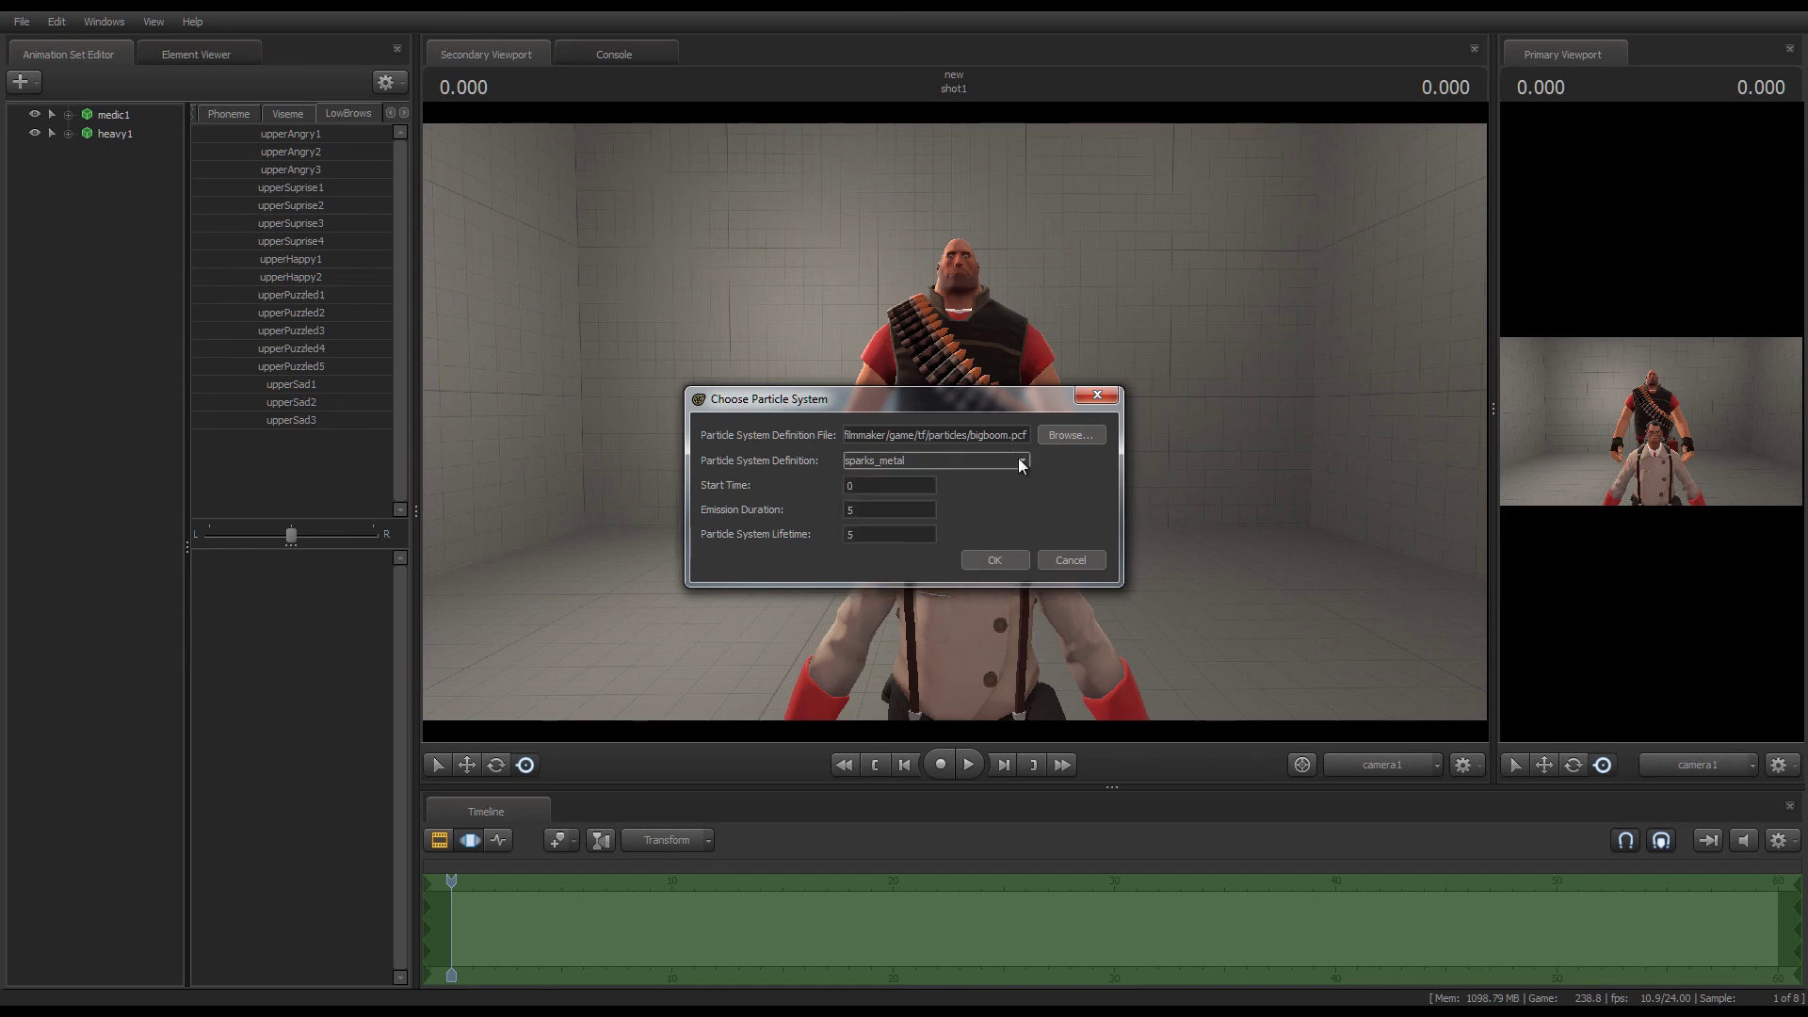
pyautogui.click(1047, 563)
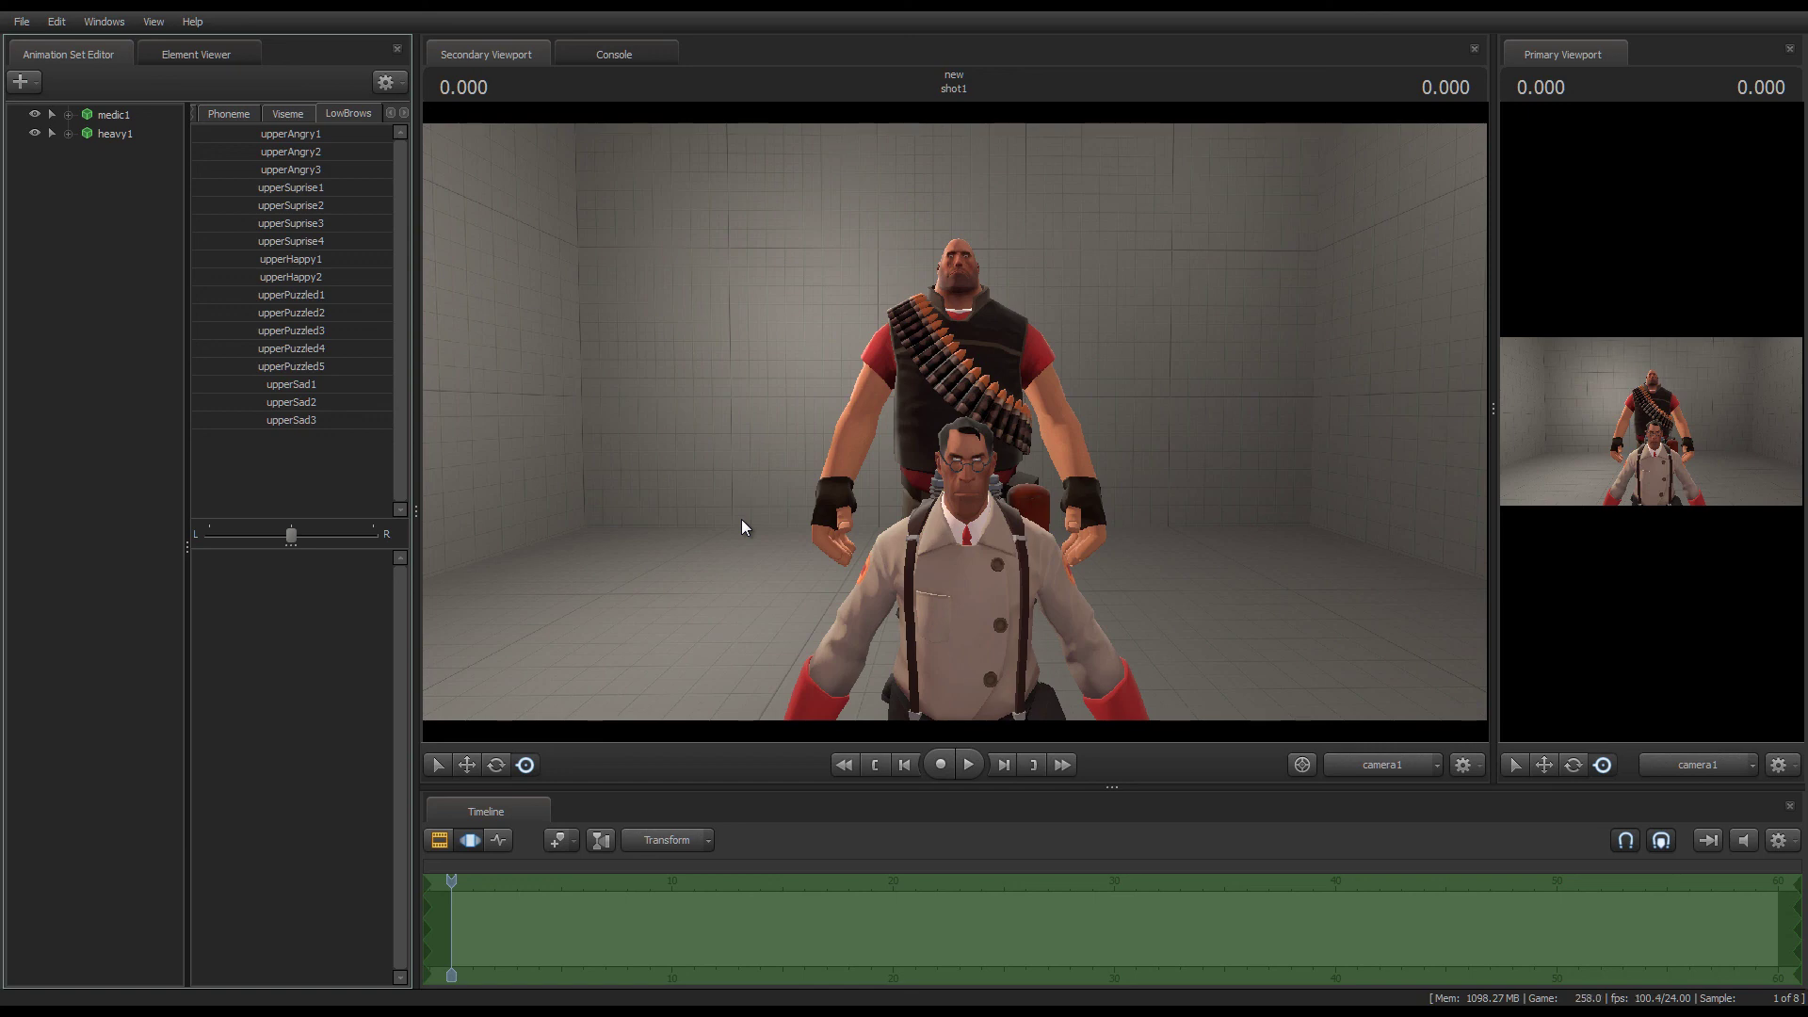
pyautogui.moveTo(753, 401); pyautogui.dragTo(958, 421)
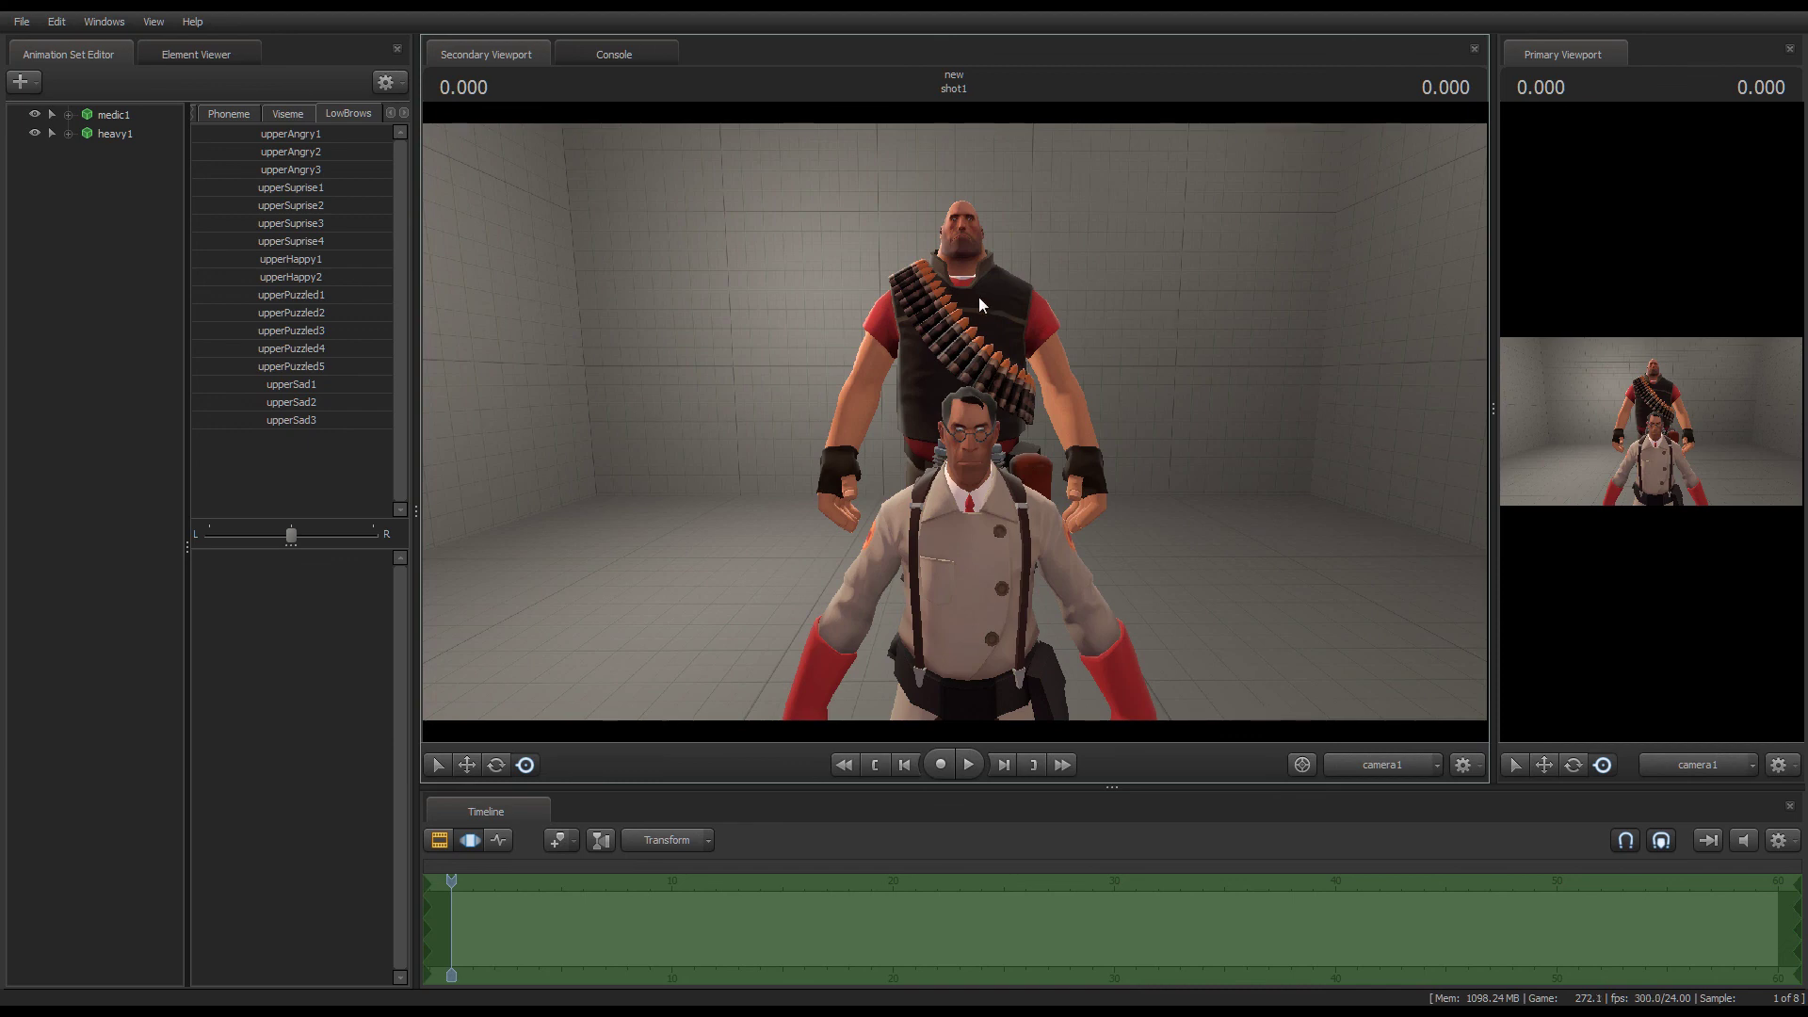
pyautogui.moveTo(980, 297)
pyautogui.mouseDown()
pyautogui.moveTo(993, 330)
pyautogui.moveTo(1182, 377)
pyautogui.moveTo(1078, 226)
pyautogui.moveTo(1051, 278)
pyautogui.moveTo(961, 349)
pyautogui.moveTo(962, 231)
pyautogui.moveTo(977, 271)
pyautogui.mouseUp()
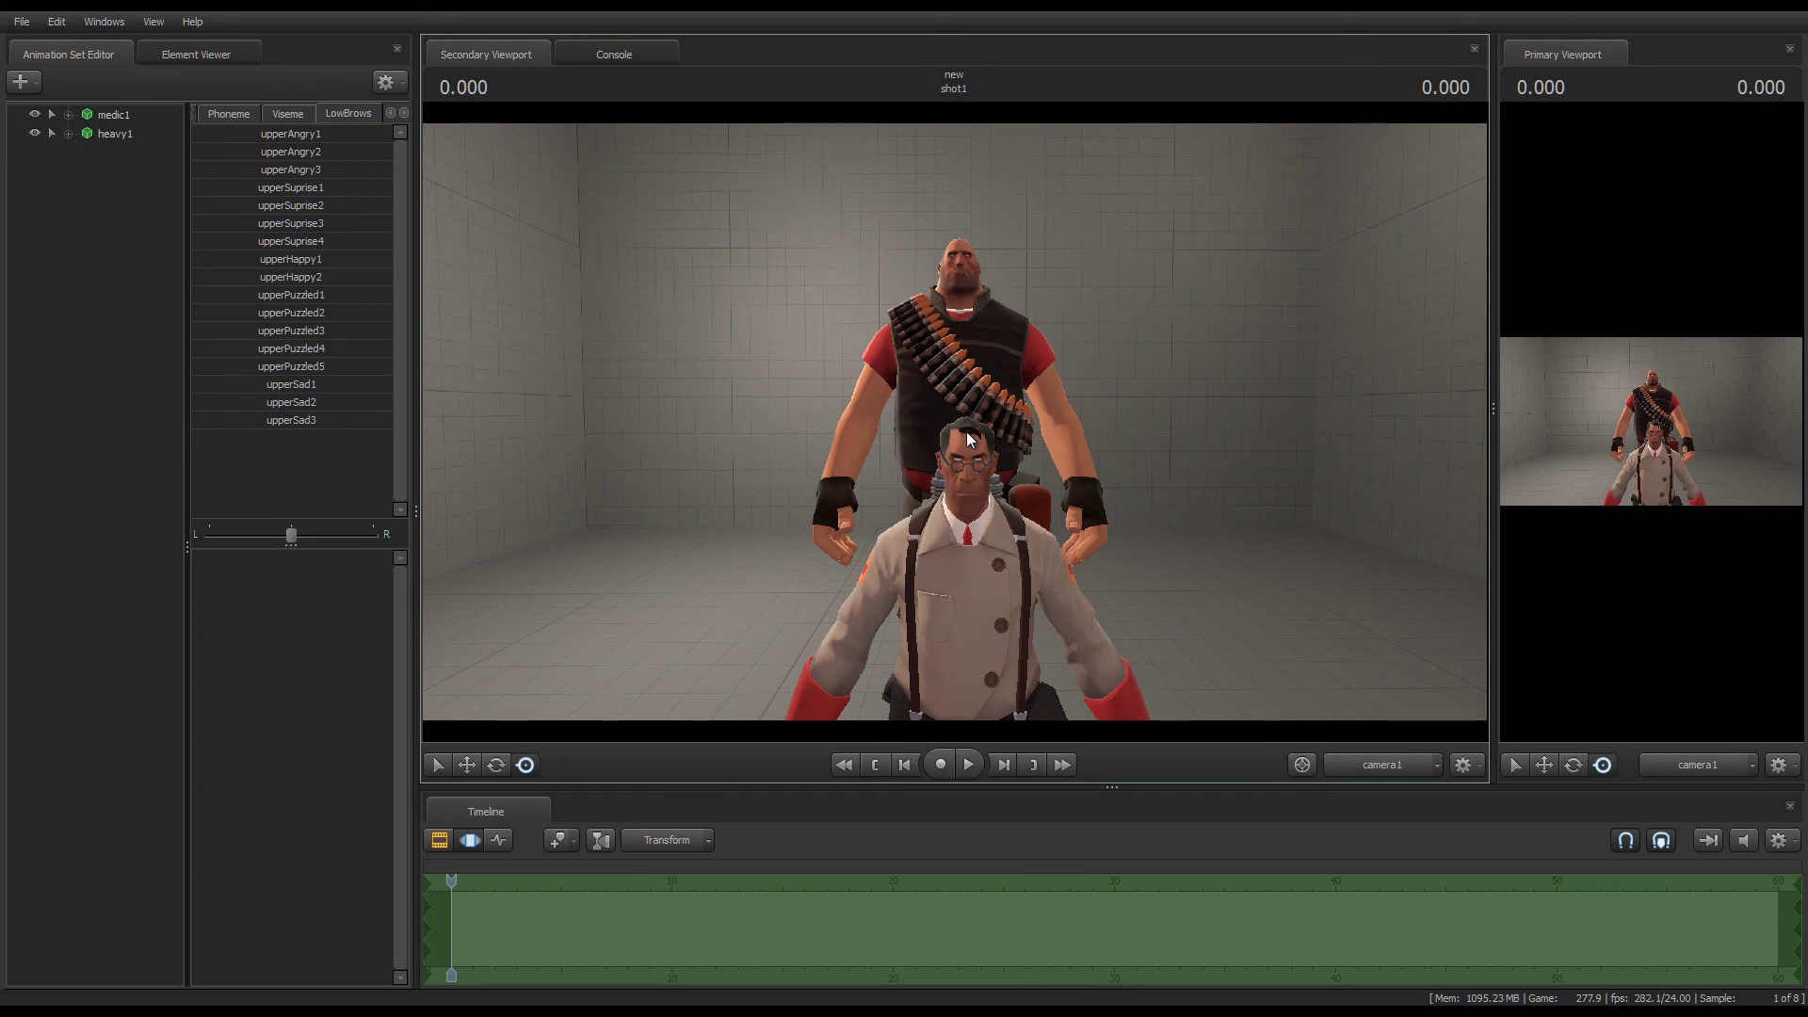
pyautogui.moveTo(967, 433); pyautogui.dragTo(996, 399)
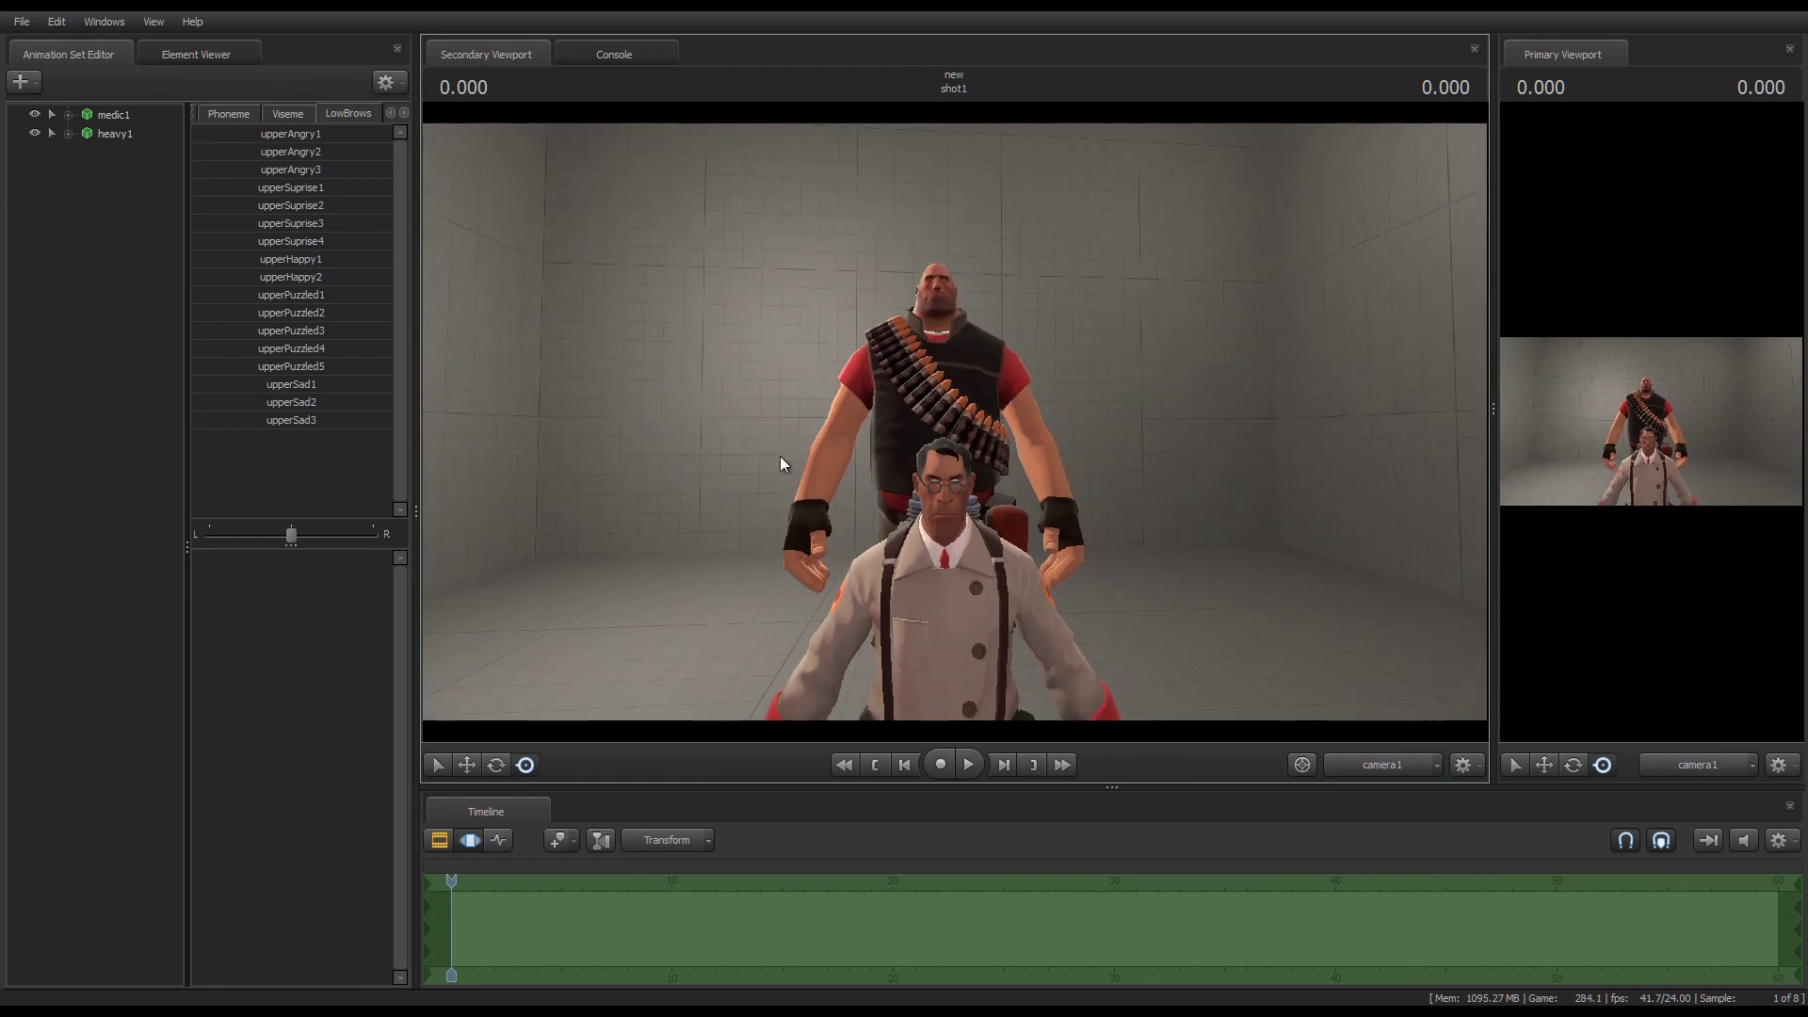